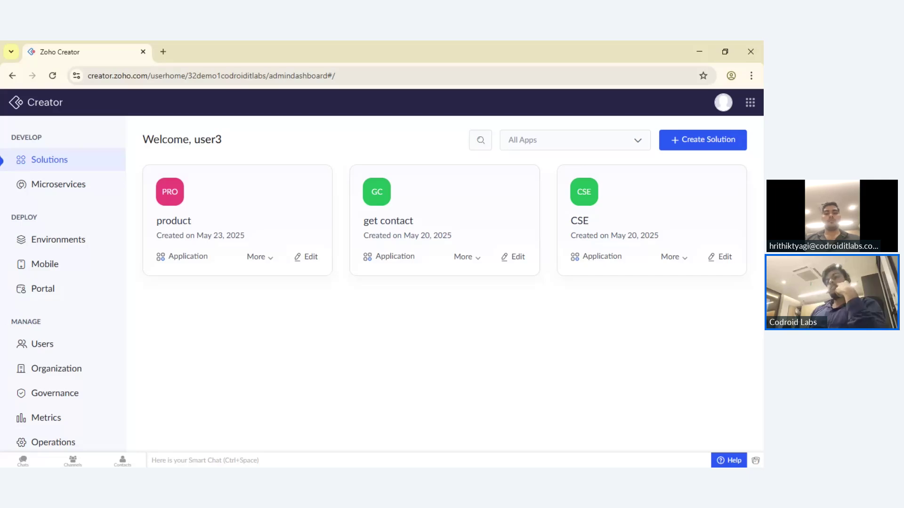
pyautogui.click(715, 135)
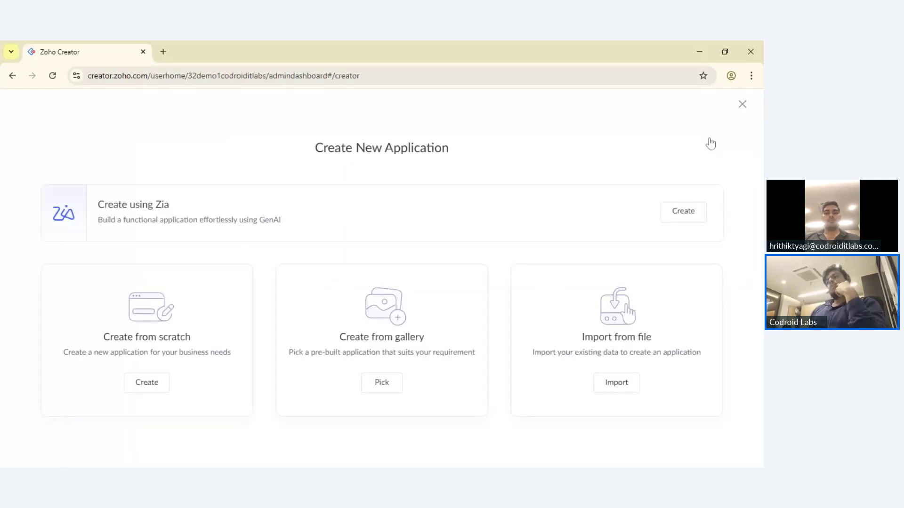
pyautogui.click(741, 105)
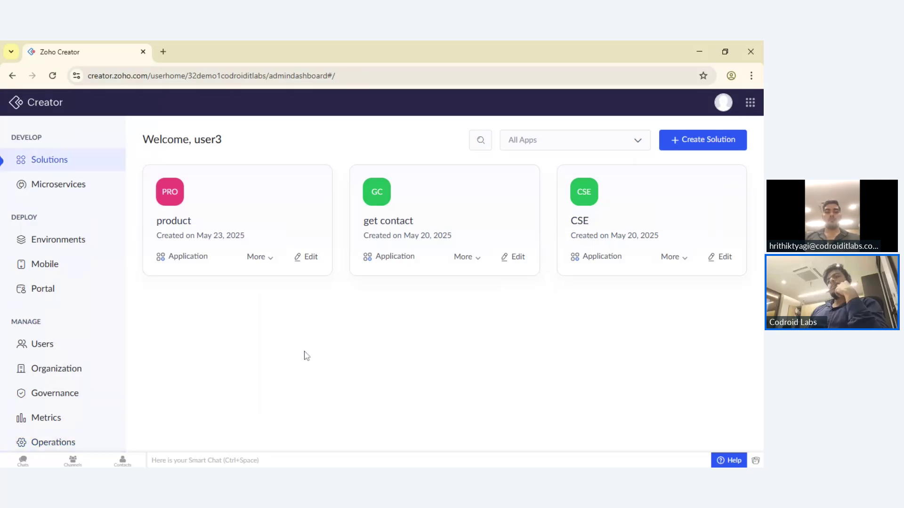
pyautogui.scroll(-2, 44, 193)
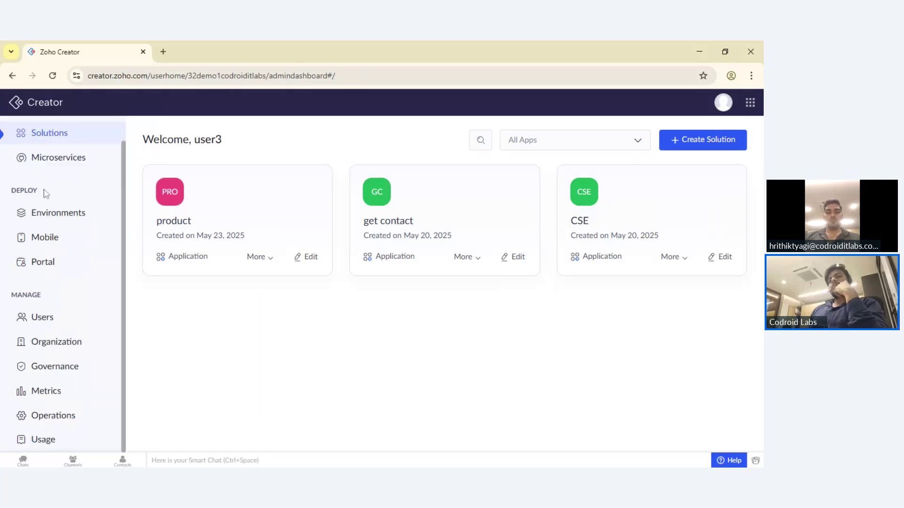
pyautogui.scroll(2, 82, 263)
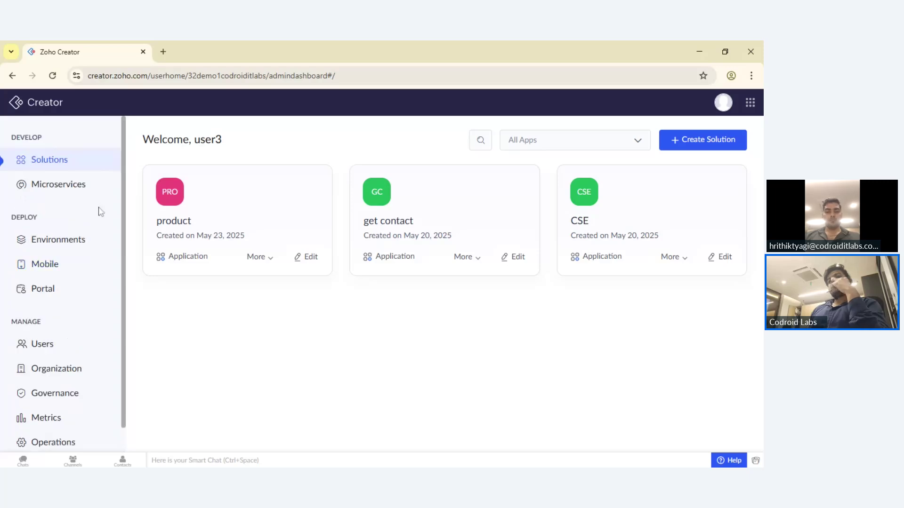
pyautogui.scroll(-2, 98, 210)
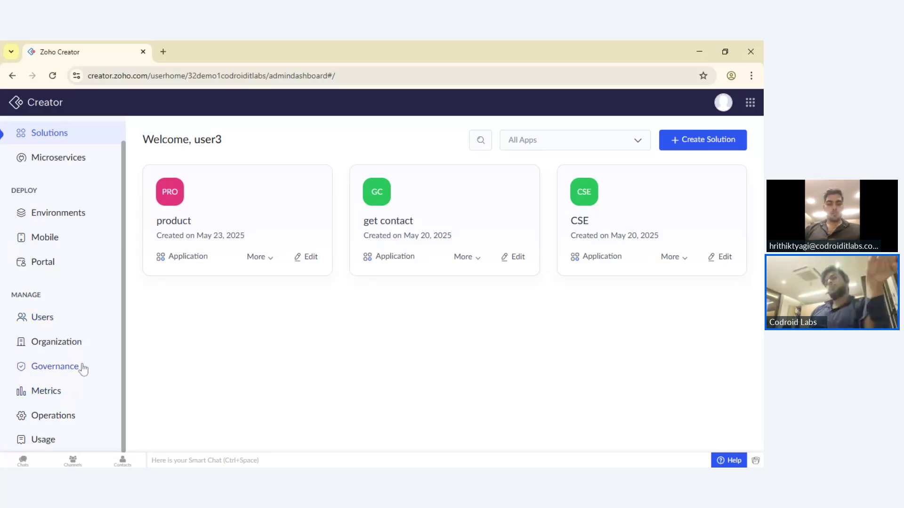
pyautogui.scroll(1, 82, 369)
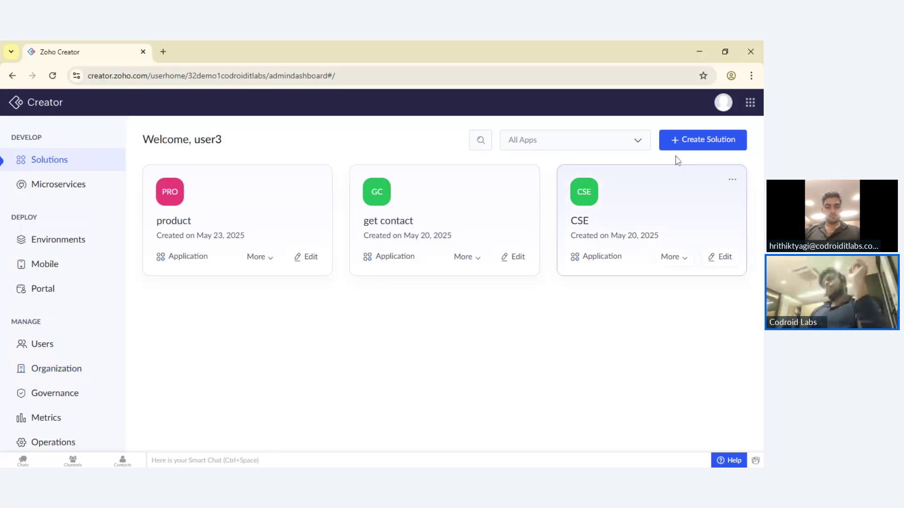
# Build a new application with Zia from the description "we want a application which is help to medical industry and manage his stocks"
pyautogui.click(702, 140)
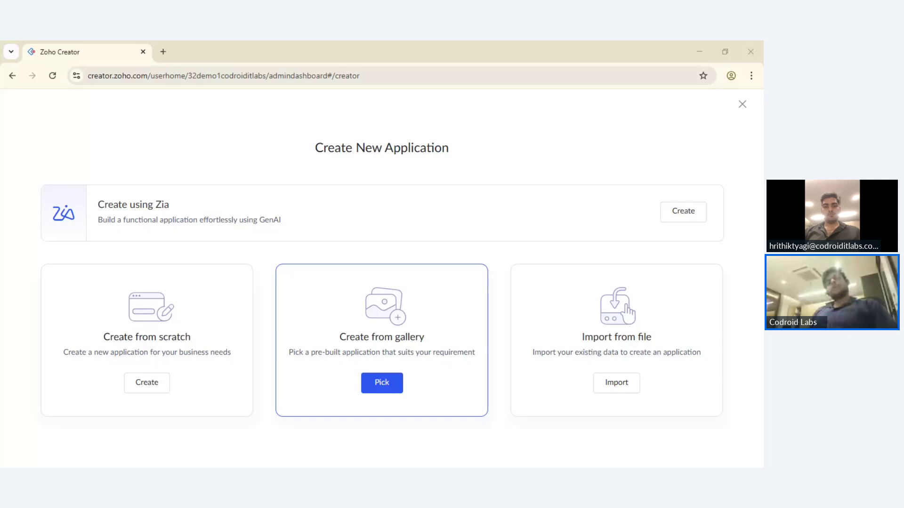
pyautogui.click(694, 213)
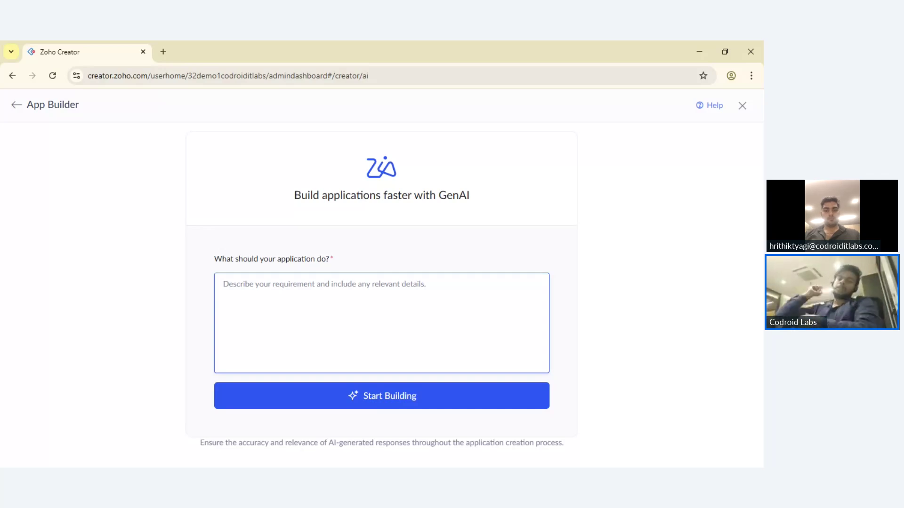
pyautogui.write('we wan')
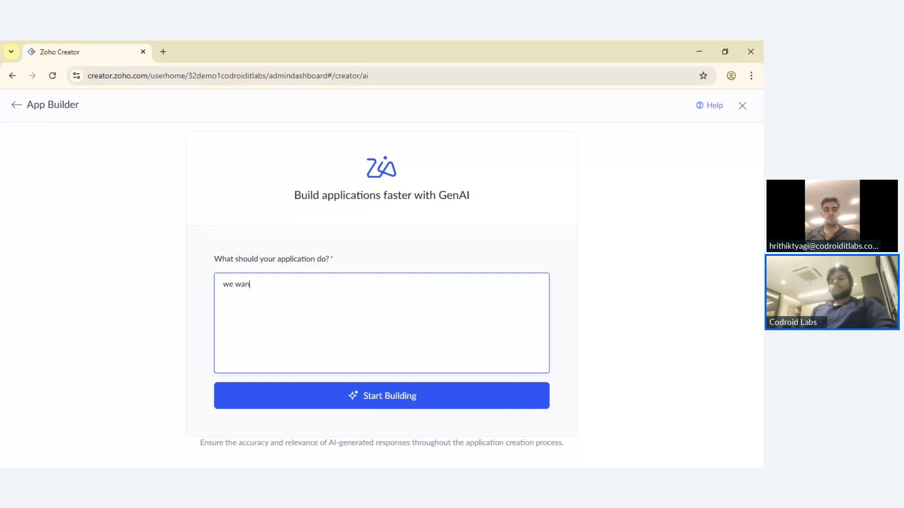
pyautogui.write('t a app')
pyautogui.press('BackSpace')
pyautogui.press('BackSpace')
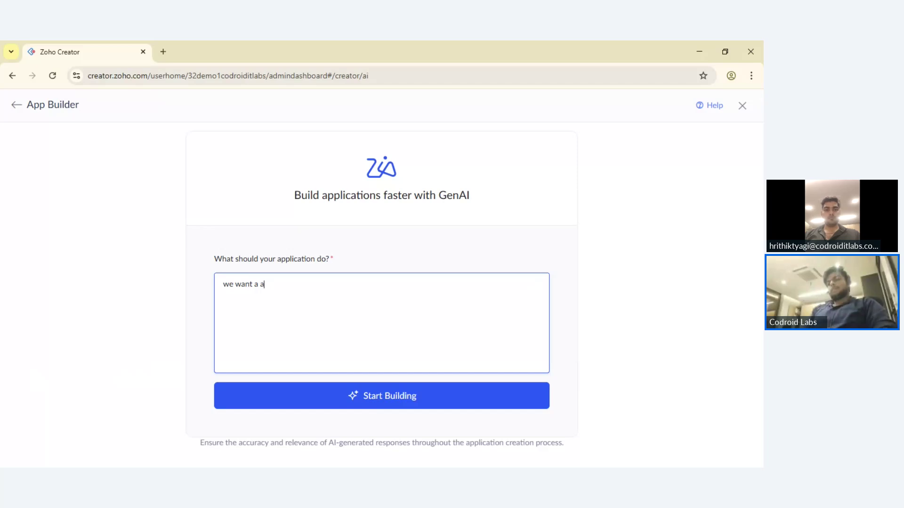
pyautogui.write('pplication ')
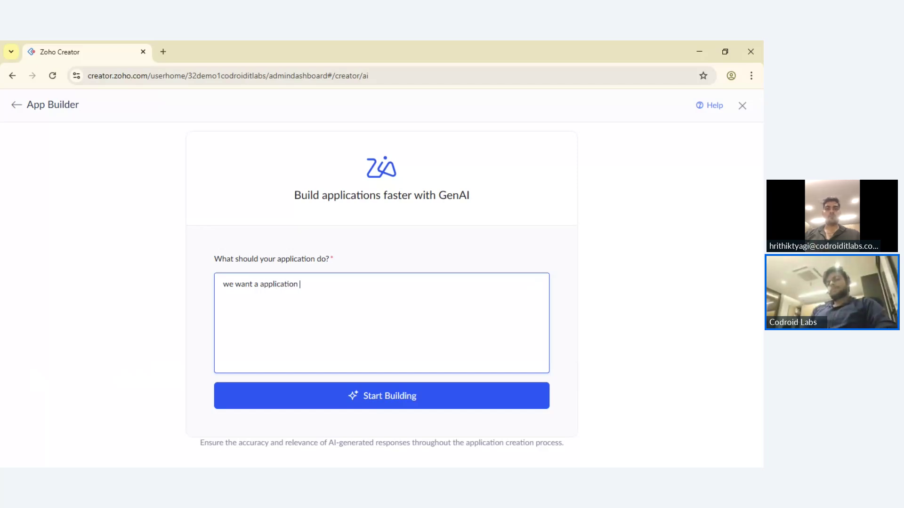
pyautogui.write('which ')
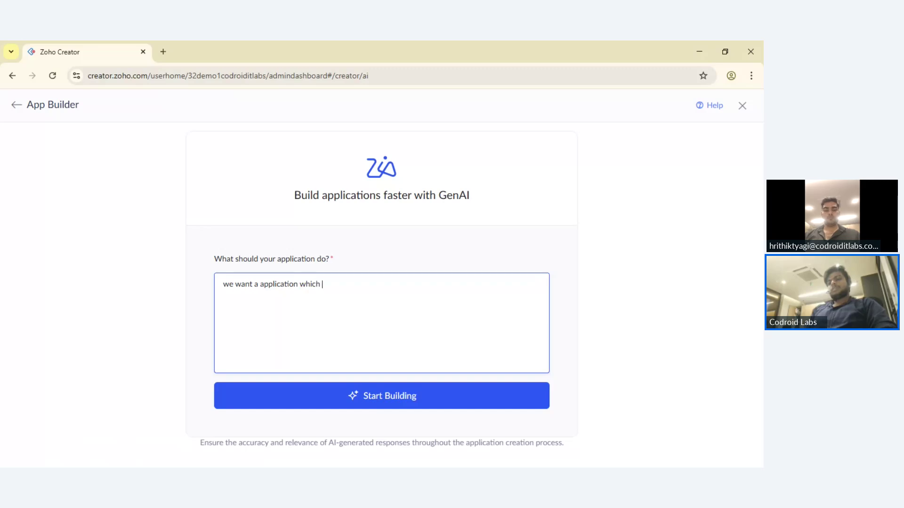
pyautogui.write('is help t')
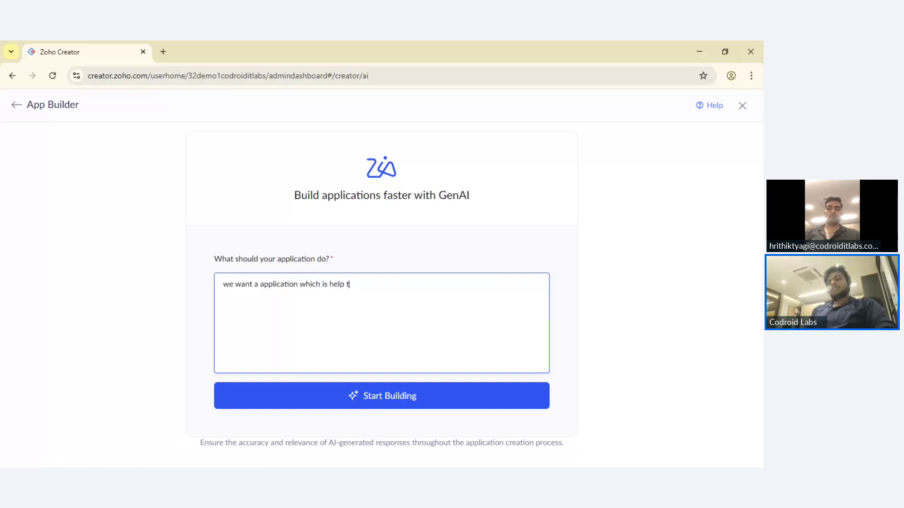
pyautogui.write('o me')
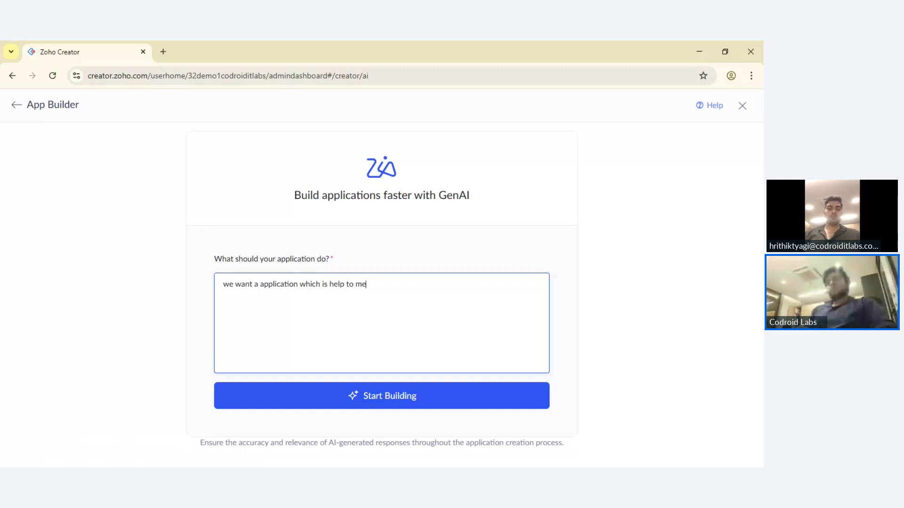
pyautogui.write('dical')
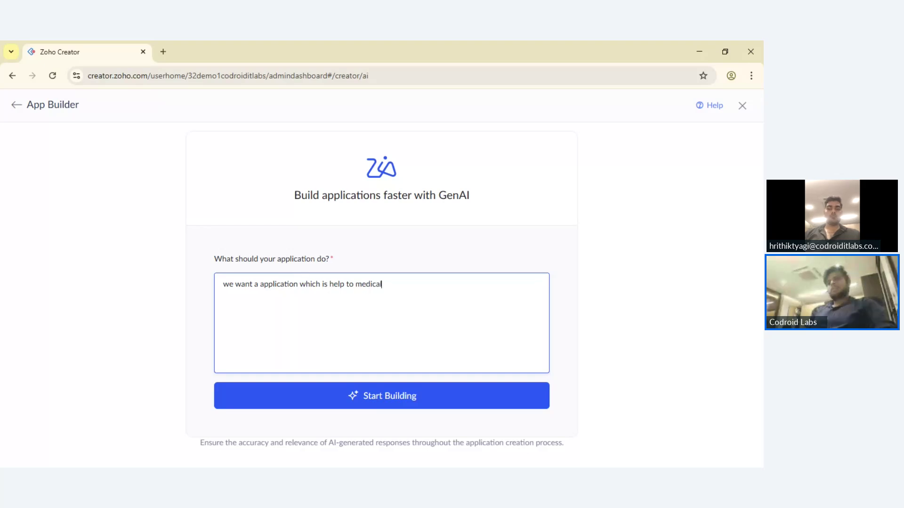
pyautogui.write(' industru')
pyautogui.press('BackSpace')
pyautogui.write('y')
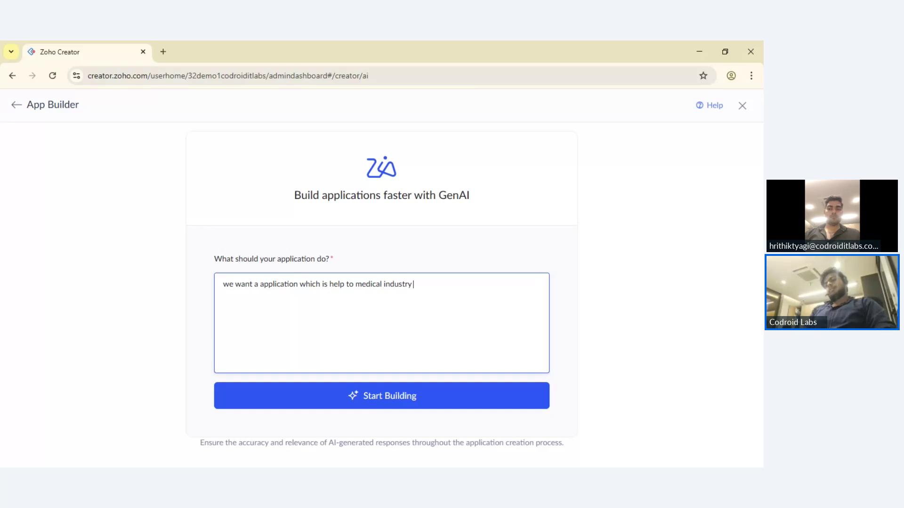
pyautogui.write(' and mana')
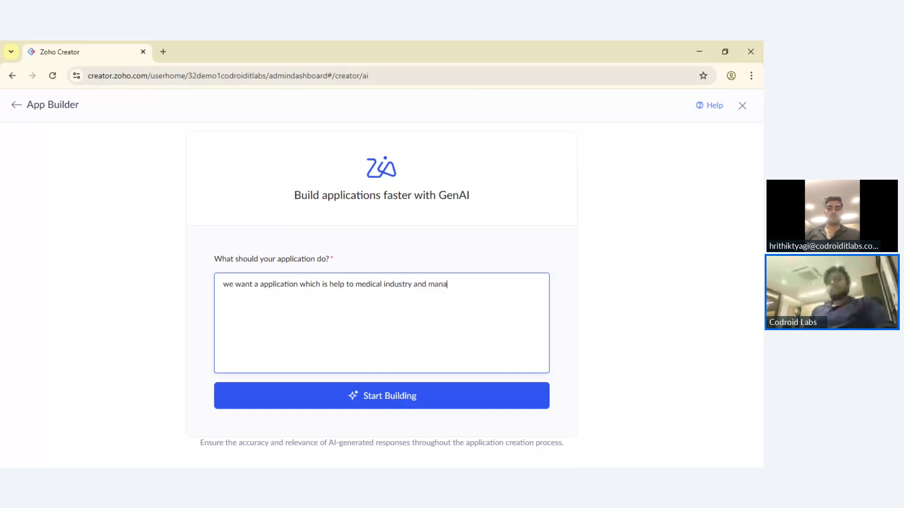
pyautogui.write('ge hsi')
pyautogui.press('BackSpace')
pyautogui.press('BackSpace')
pyautogui.write('i')
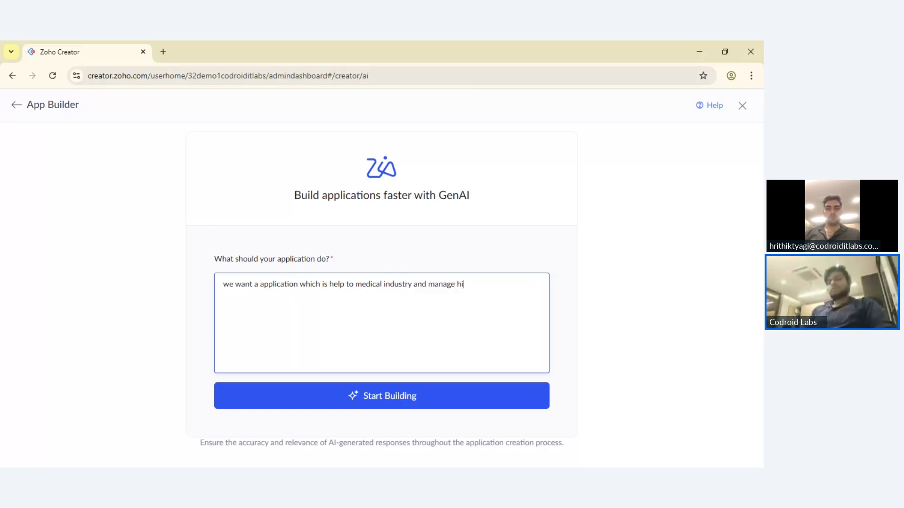
pyautogui.write('s stocks')
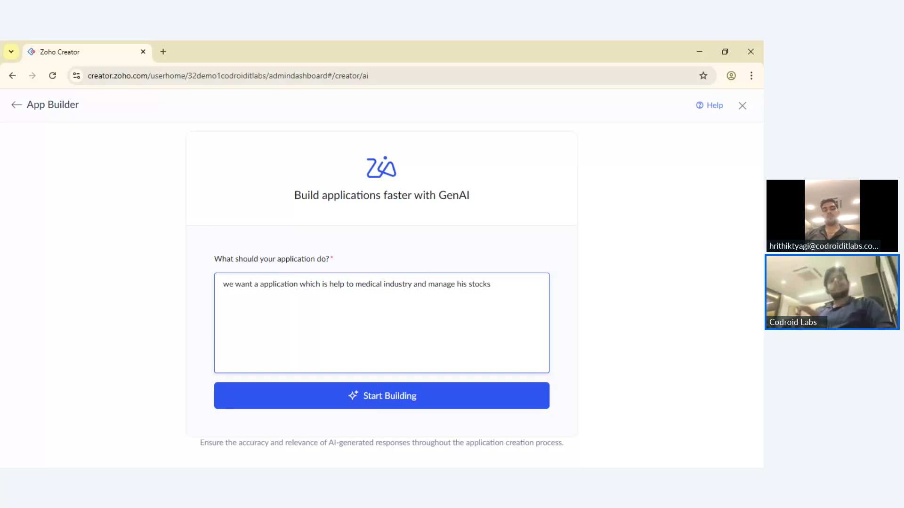
pyautogui.click(326, 406)
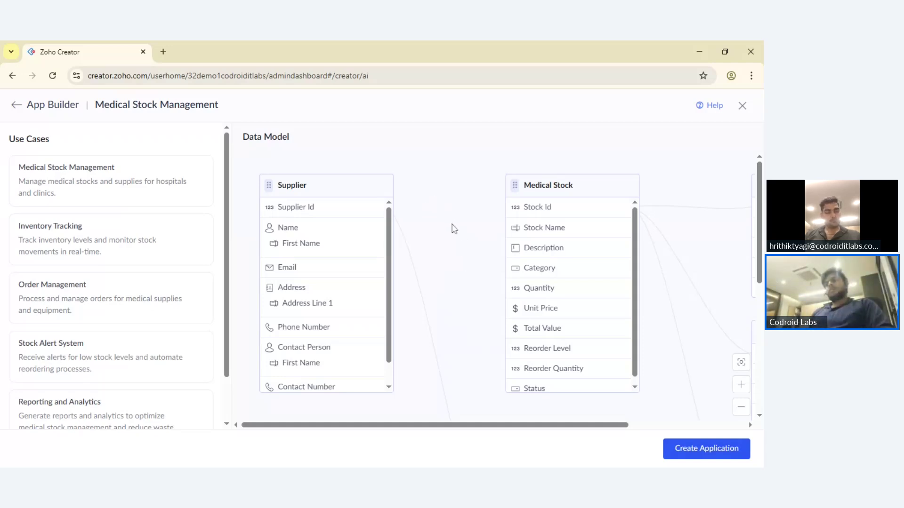
# Examine the generated data model's tables, fields and relationships, and read through the proposed use cases
pyautogui.scroll(-5, 469, 253)
pyautogui.scroll(3, 468, 253)
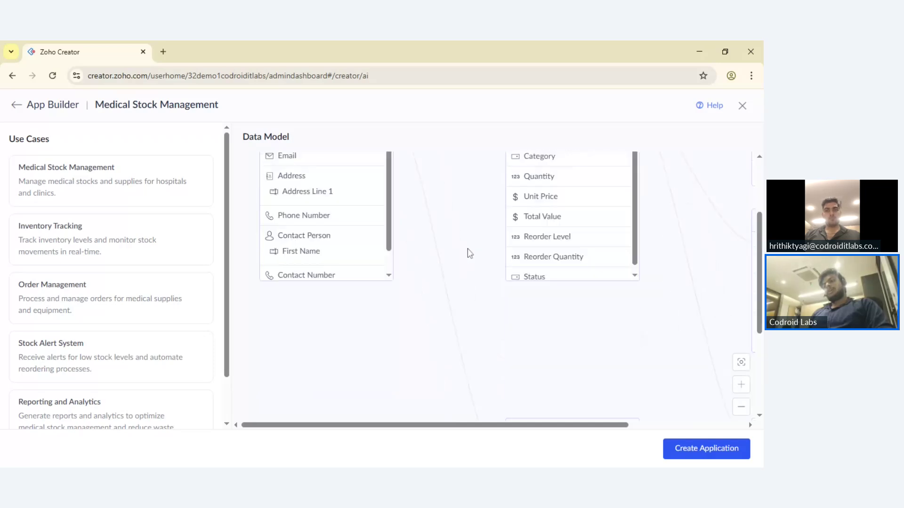
pyautogui.scroll(-3, 470, 253)
pyautogui.scroll(-1, 471, 253)
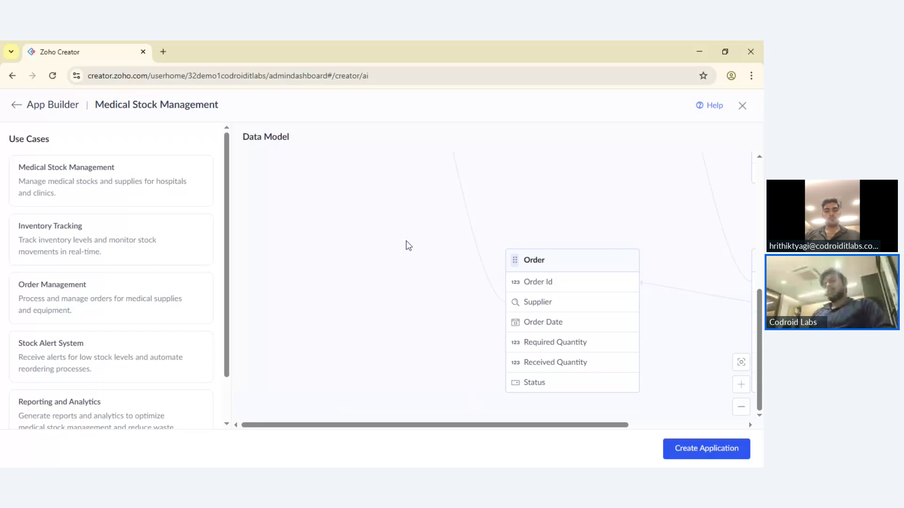
pyautogui.hscroll(3, 539, 432)
pyautogui.scroll(3, 583, 246)
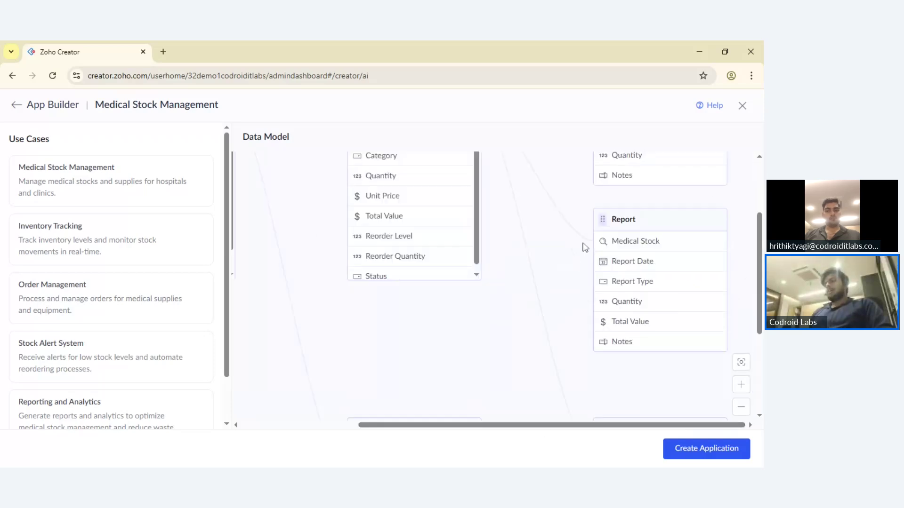
pyautogui.scroll(2, 584, 247)
pyautogui.scroll(-5, 584, 247)
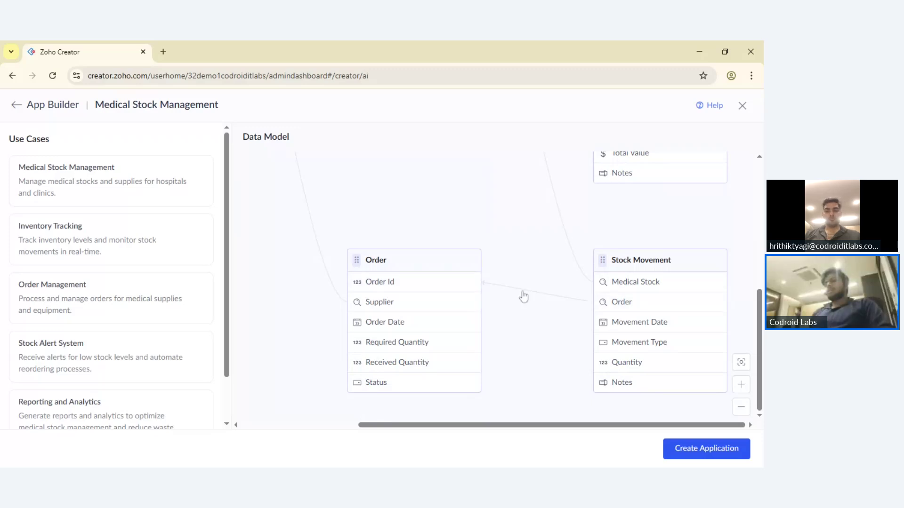
pyautogui.scroll(4, 555, 308)
pyautogui.scroll(1, 554, 308)
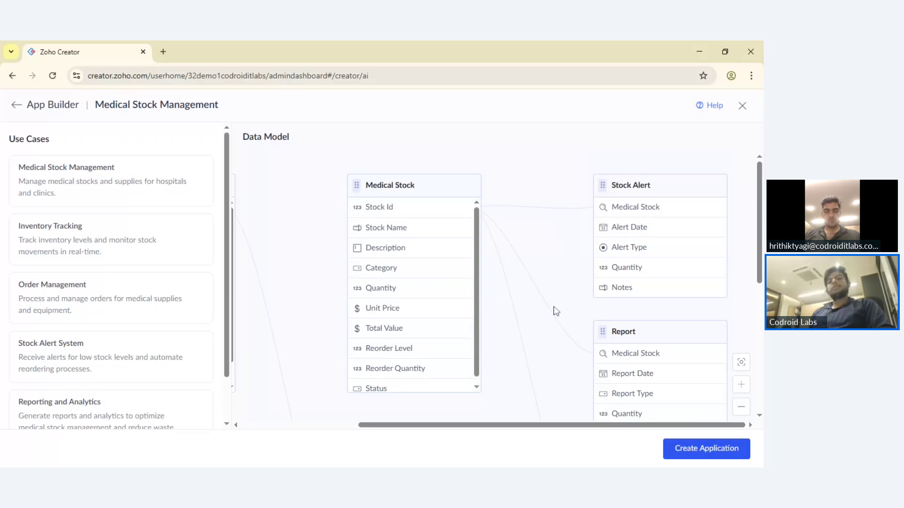
pyautogui.scroll(-2, 156, 207)
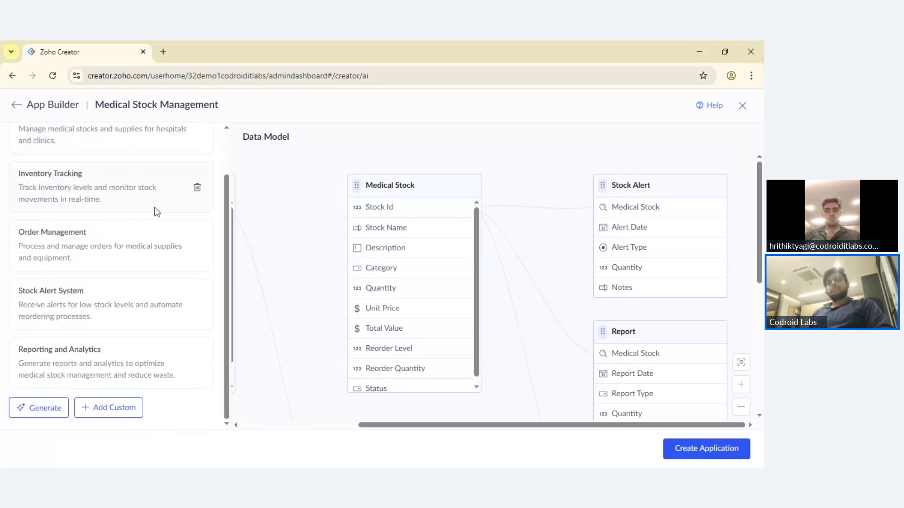
pyautogui.scroll(2, 155, 209)
pyautogui.scroll(-2, 141, 245)
pyautogui.scroll(2, 44, 191)
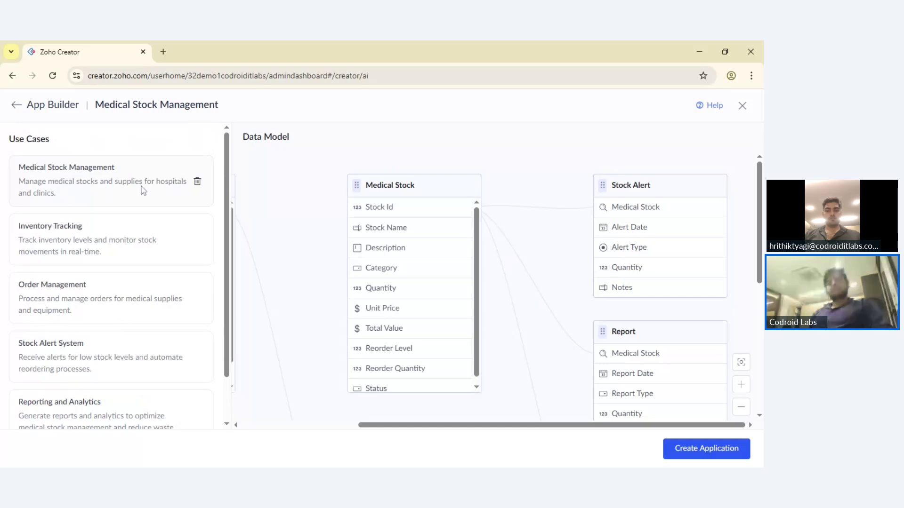
pyautogui.scroll(-2, 96, 187)
pyautogui.scroll(2, 99, 193)
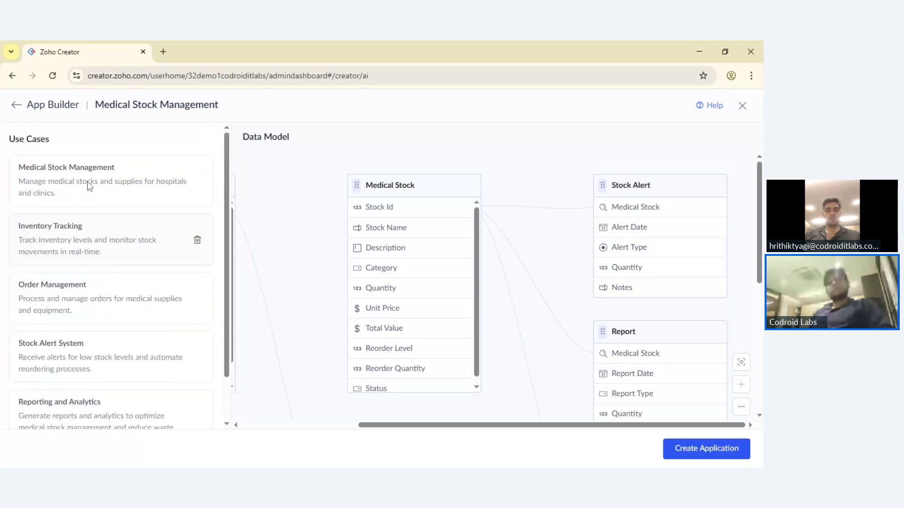
# Add a custom use case to the application with the text "Staff manage process also include"
pyautogui.scroll(-2, 104, 201)
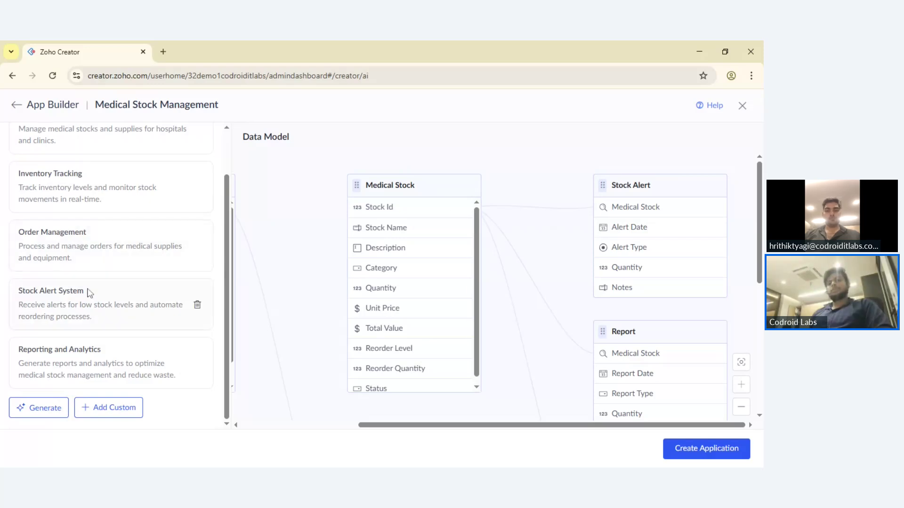
pyautogui.click(115, 408)
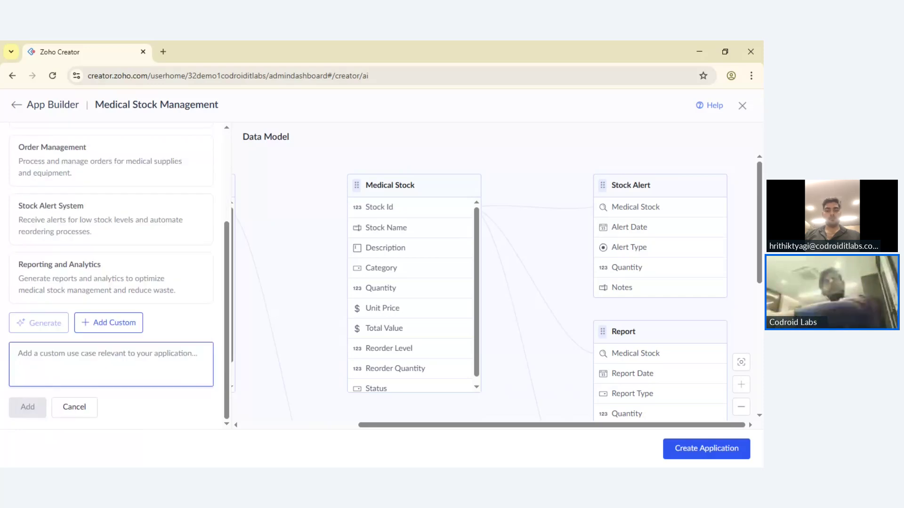
pyautogui.write('stafee')
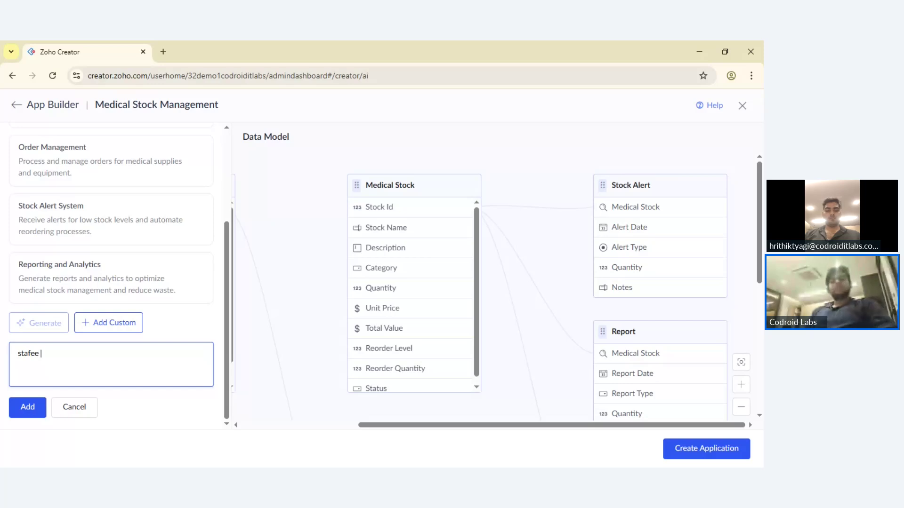
pyautogui.press('BackSpace')
pyautogui.press('BackSpace')
pyautogui.press('BackSpace')
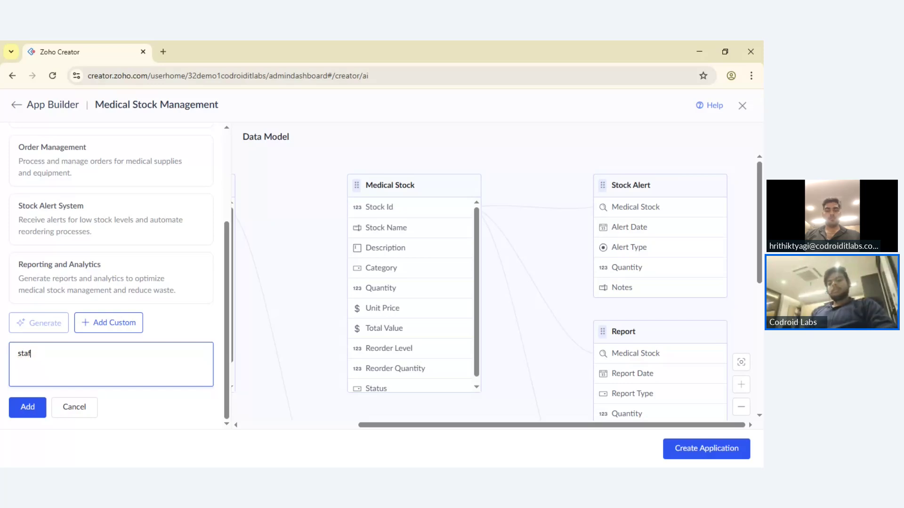
pyautogui.write('ff manage p')
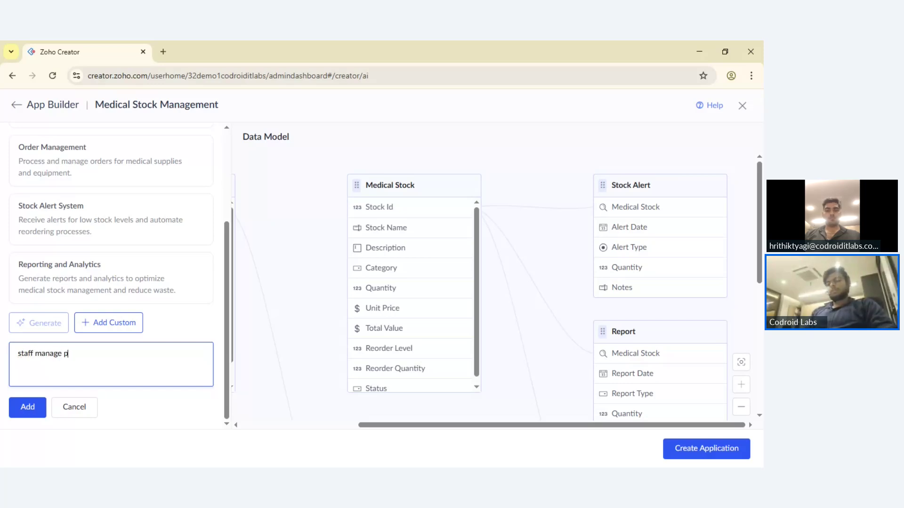
pyautogui.write('rocess also')
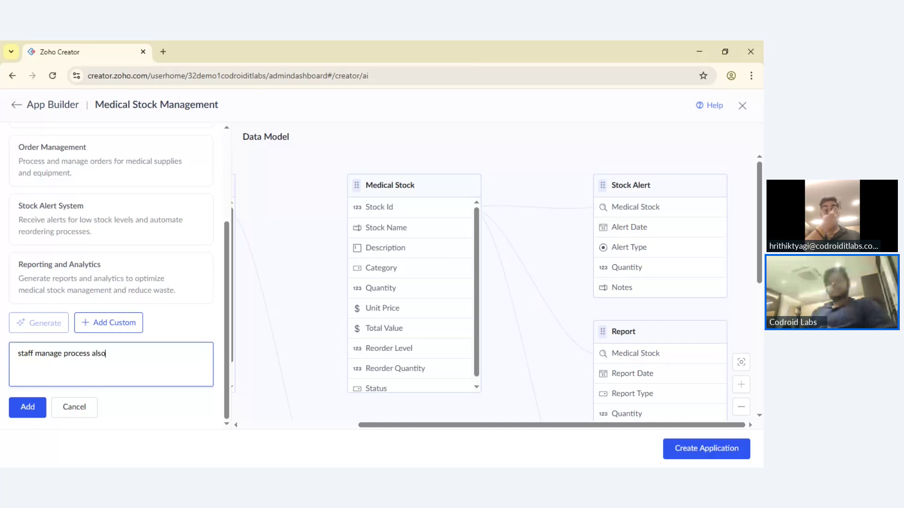
pyautogui.write(' include')
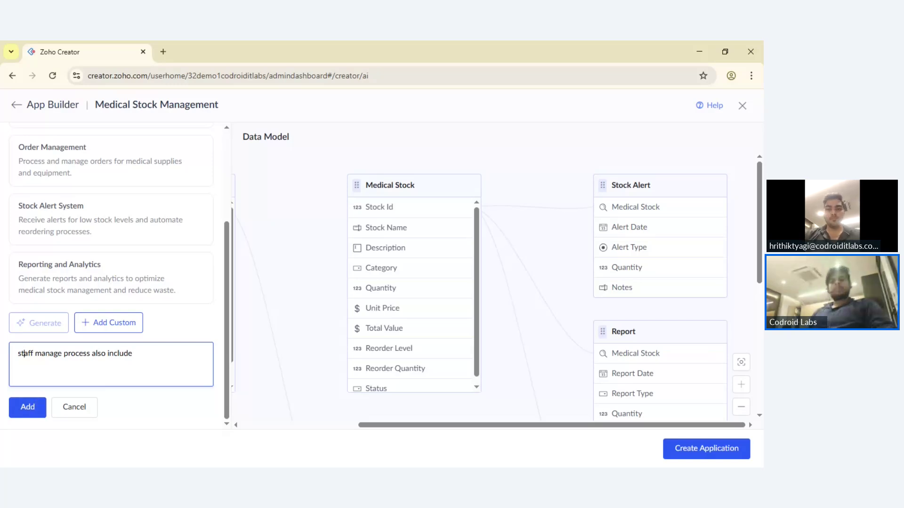
pyautogui.press('BackSpace')
pyautogui.write('S')
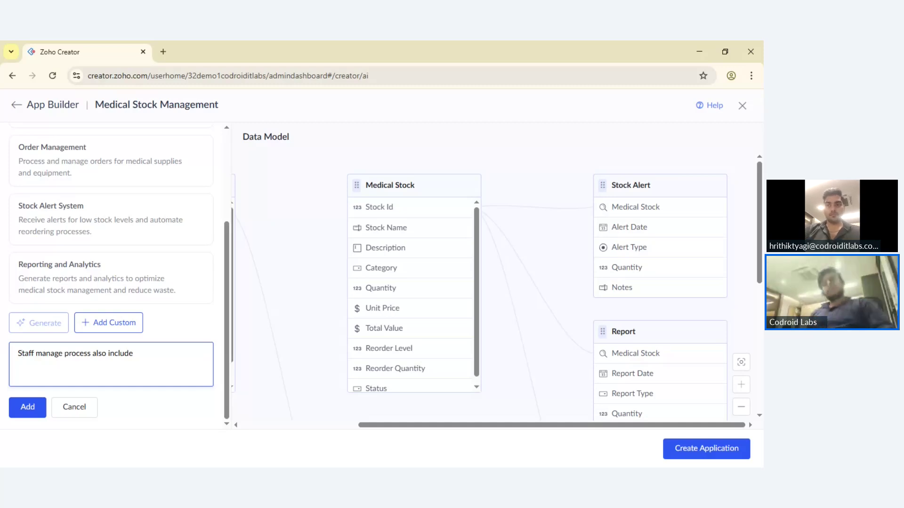
pyautogui.click(29, 407)
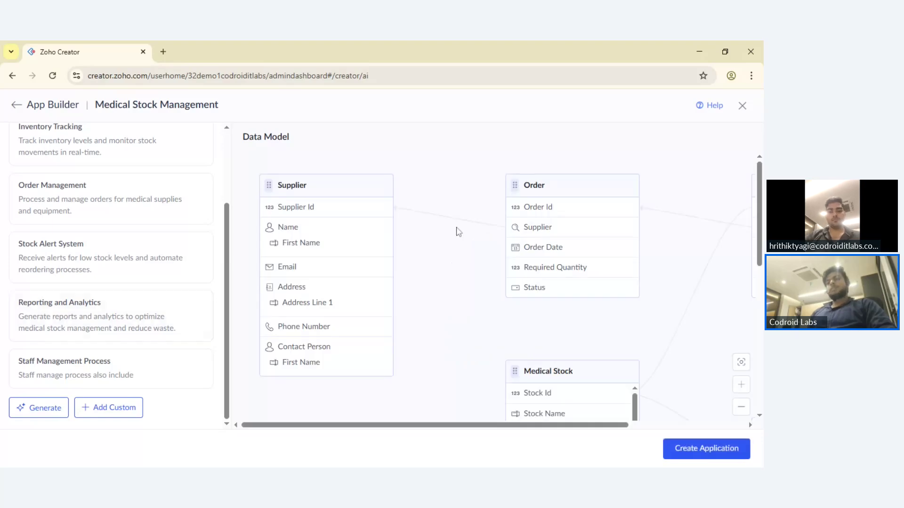
# Check the Staff table in the updated data model and have Zia generate one more use case
pyautogui.scroll(-8, 456, 230)
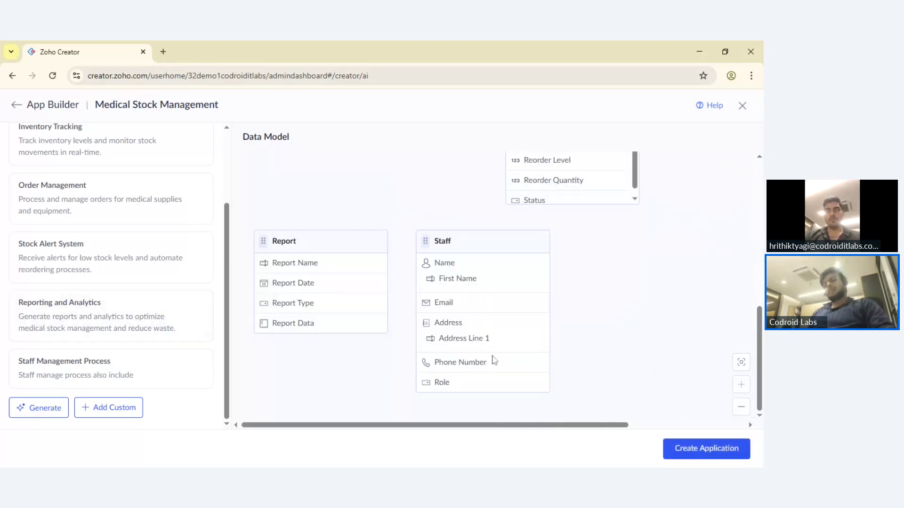
pyautogui.moveTo(416, 426); pyautogui.dragTo(393, 429)
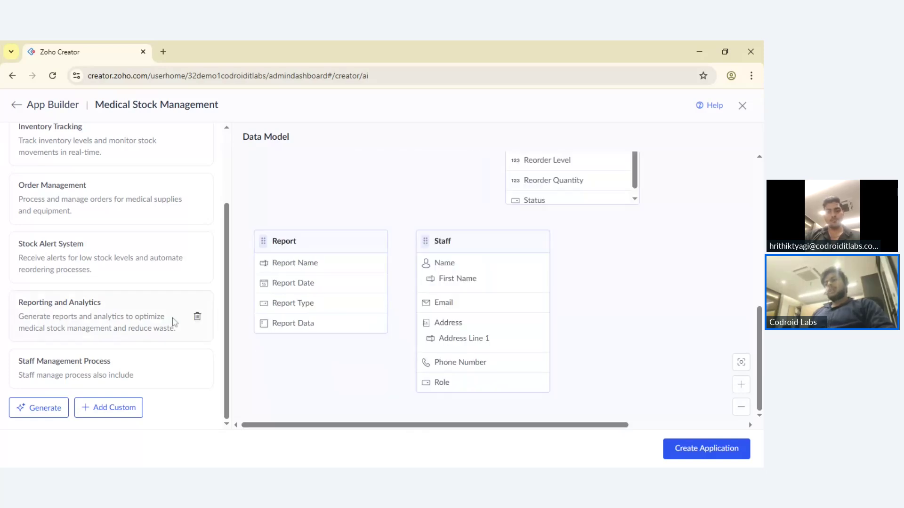
pyautogui.scroll(3, 173, 320)
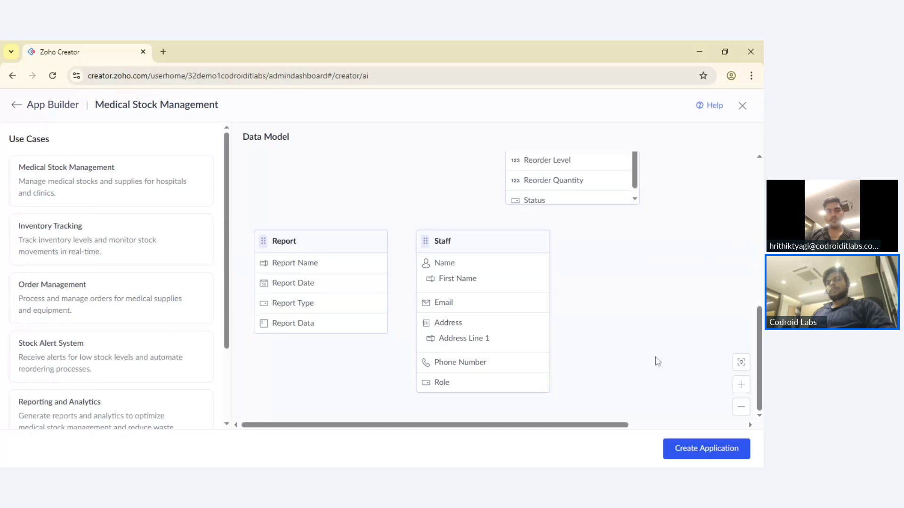
pyautogui.scroll(-3, 149, 252)
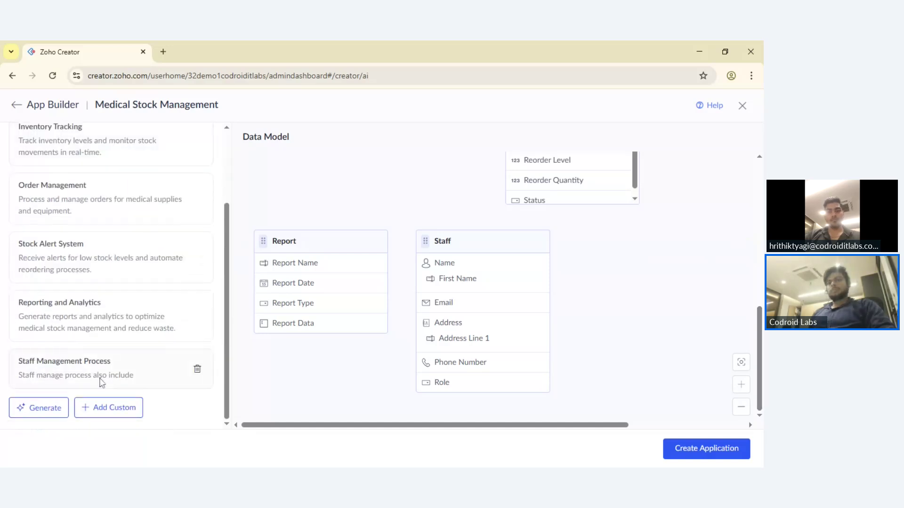
pyautogui.scroll(5, 115, 339)
pyautogui.scroll(-5, 114, 339)
pyautogui.click(41, 410)
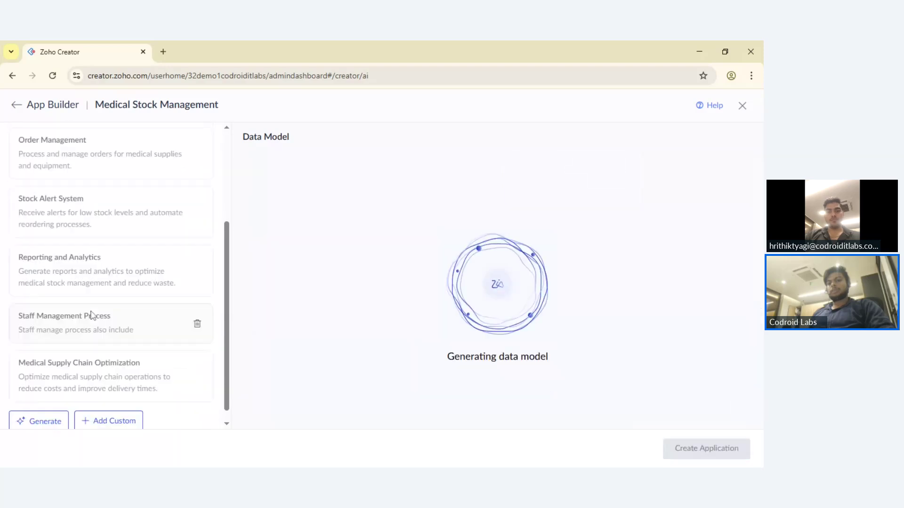
pyautogui.scroll(5, 109, 323)
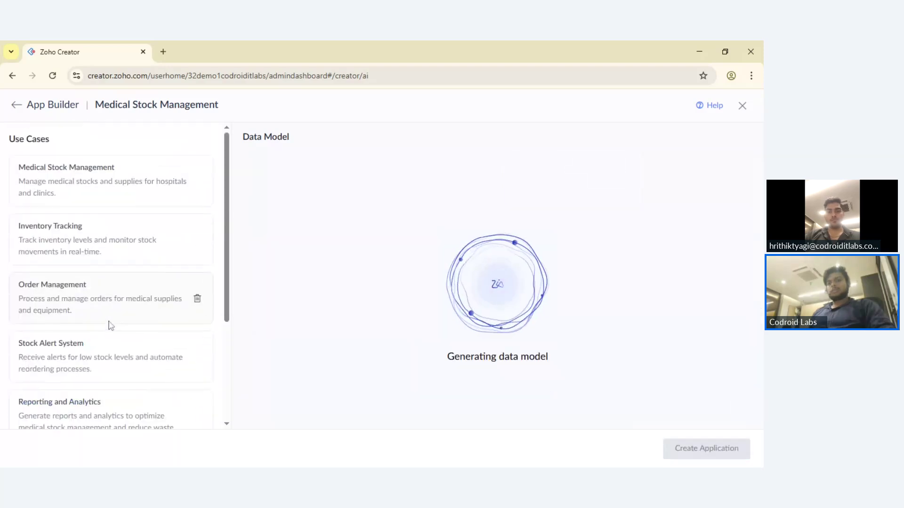
pyautogui.scroll(-5, 110, 324)
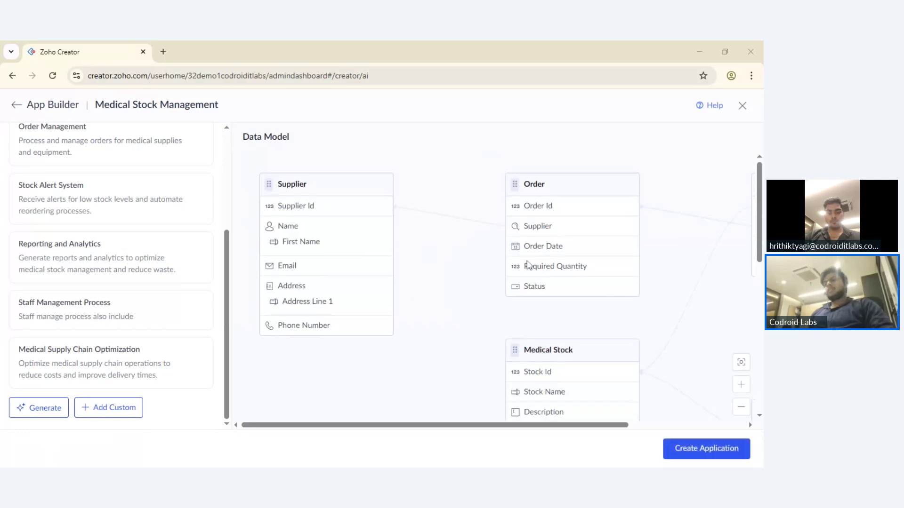
# Create the Medical Stock Management application from the data model and access it
pyautogui.scroll(-10, 527, 264)
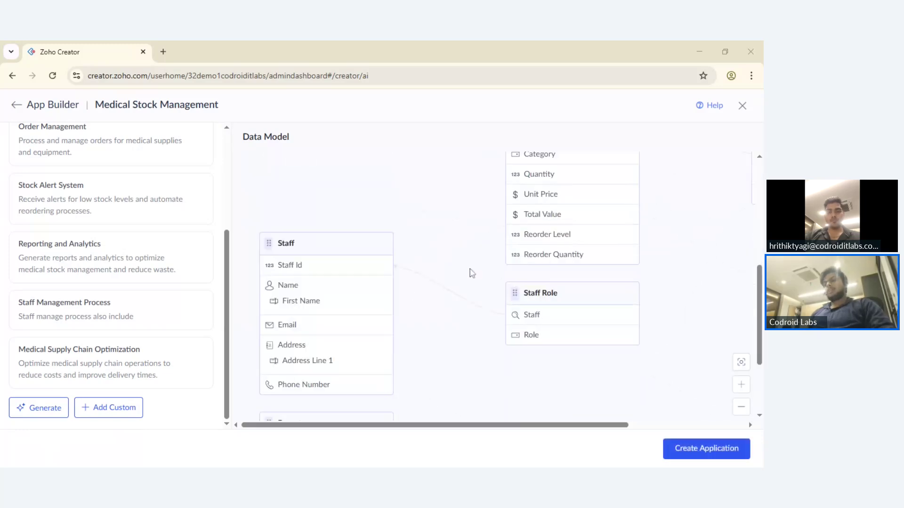
pyautogui.click(696, 449)
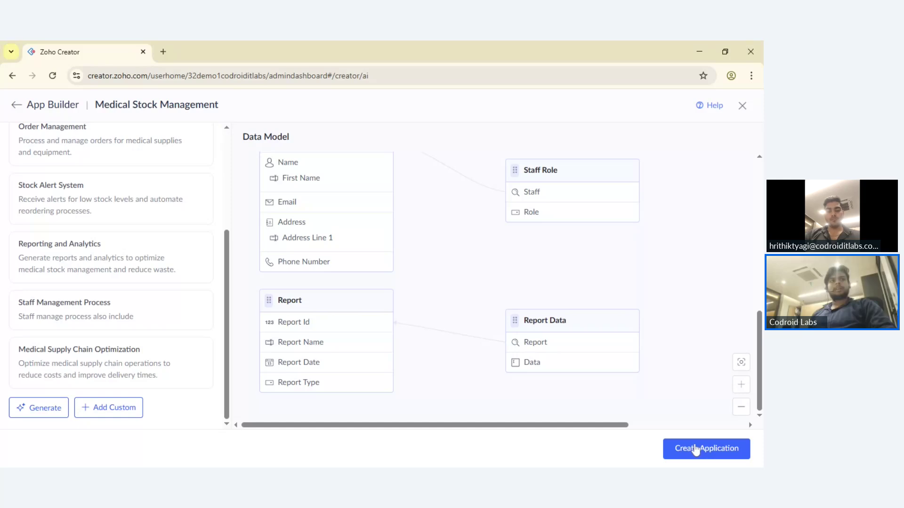
pyautogui.click(696, 449)
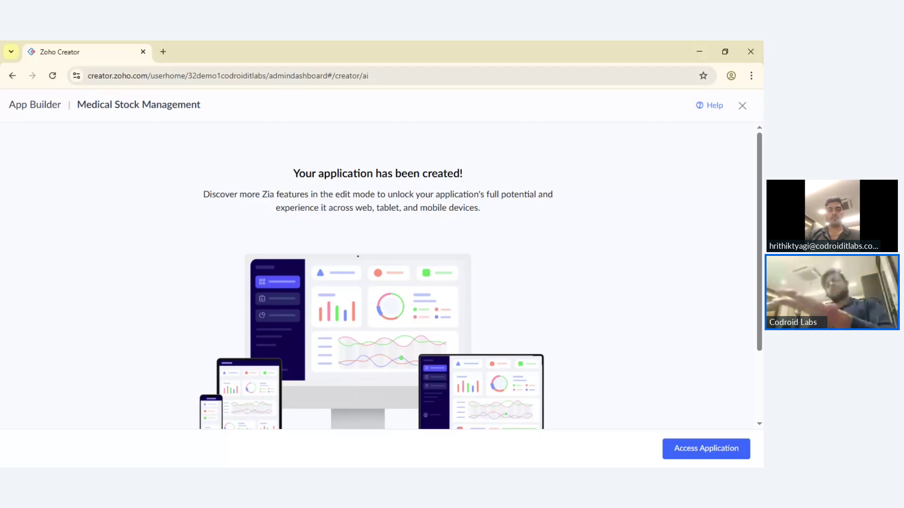
pyautogui.moveTo(443, 173); pyautogui.dragTo(491, 188)
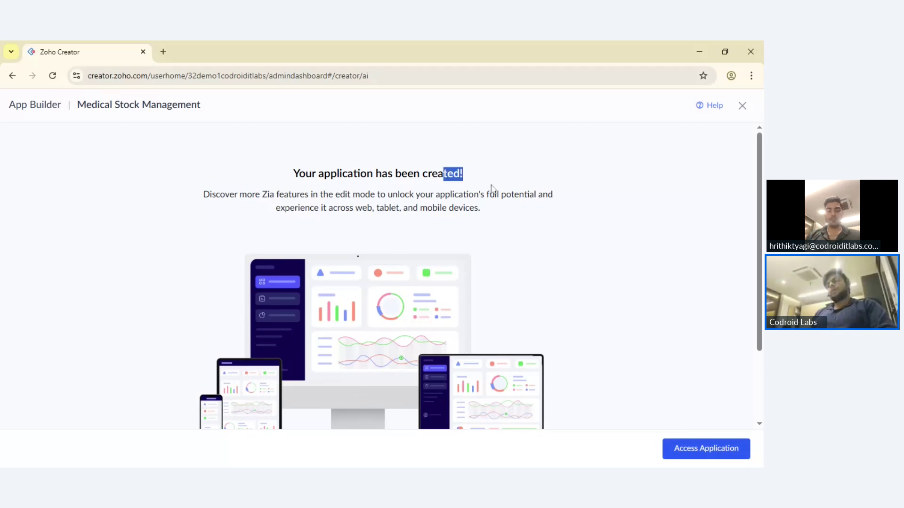
pyautogui.click(679, 445)
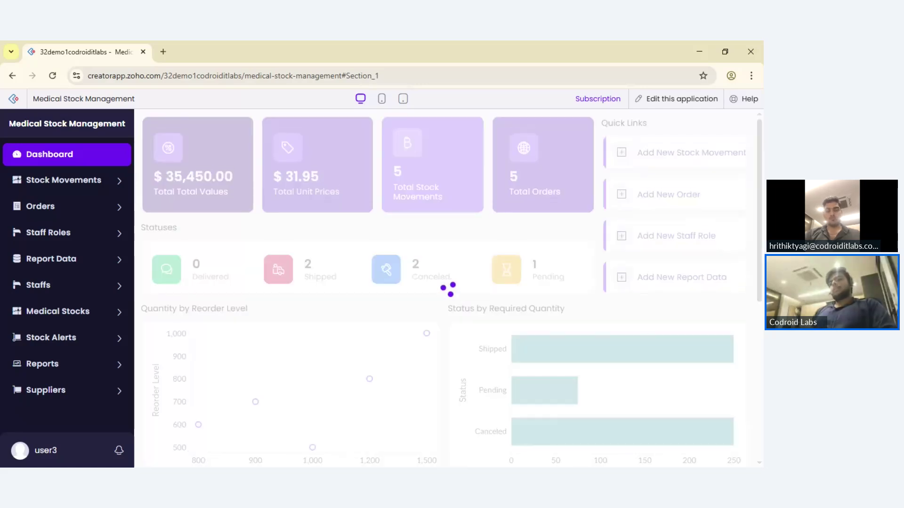
# Look over the dashboard, then open the Stock Movement form and start adding a new medical stock record from it
pyautogui.scroll(-5, 426, 256)
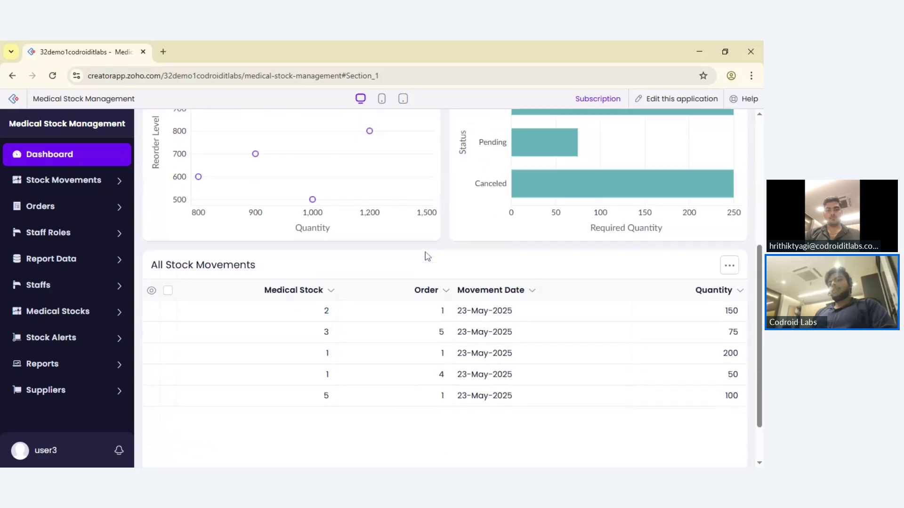
pyautogui.scroll(2, 427, 256)
pyautogui.scroll(3, 427, 256)
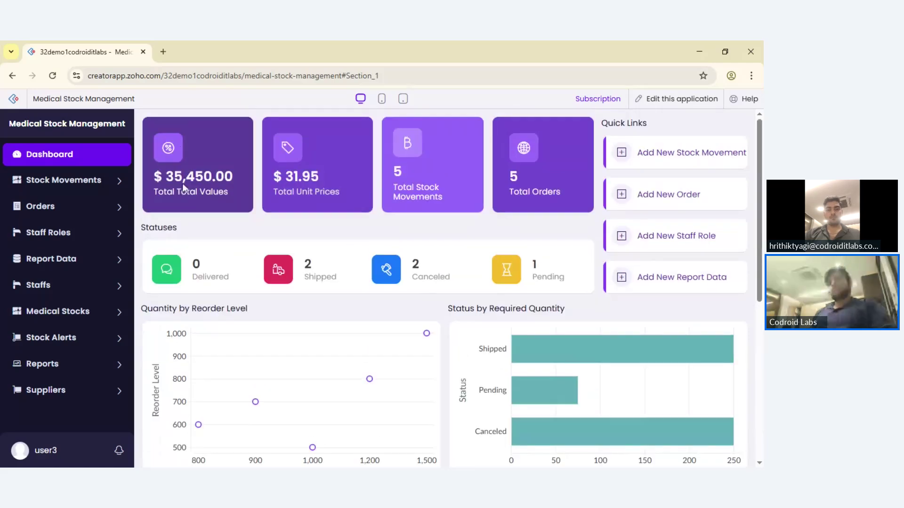
pyautogui.click(102, 187)
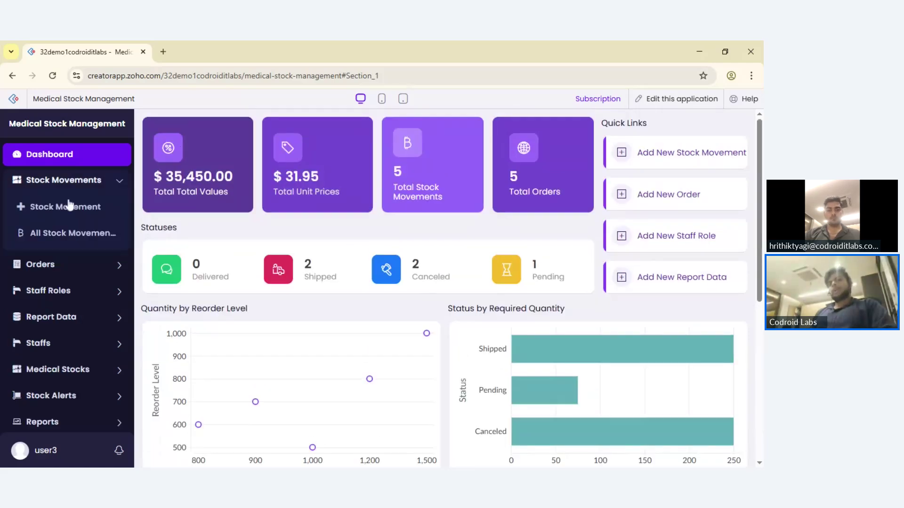
pyautogui.click(69, 206)
pyautogui.click(328, 172)
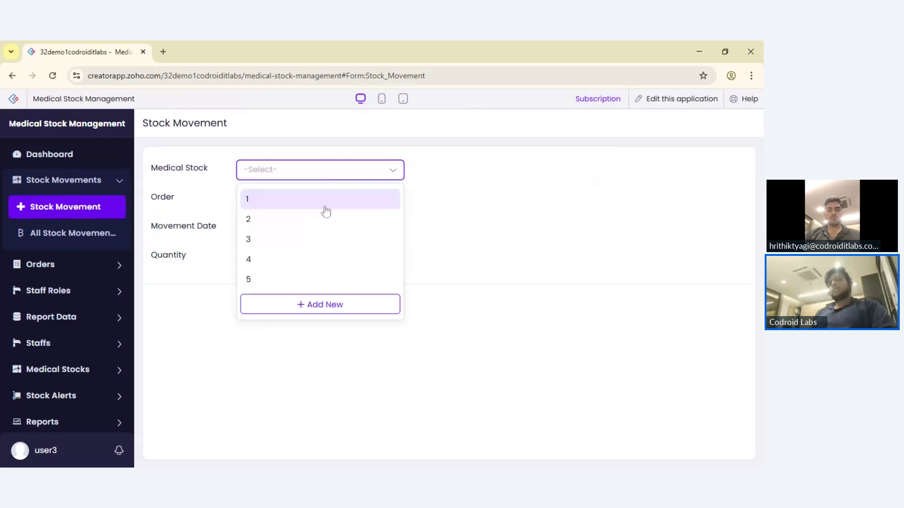
pyautogui.click(315, 306)
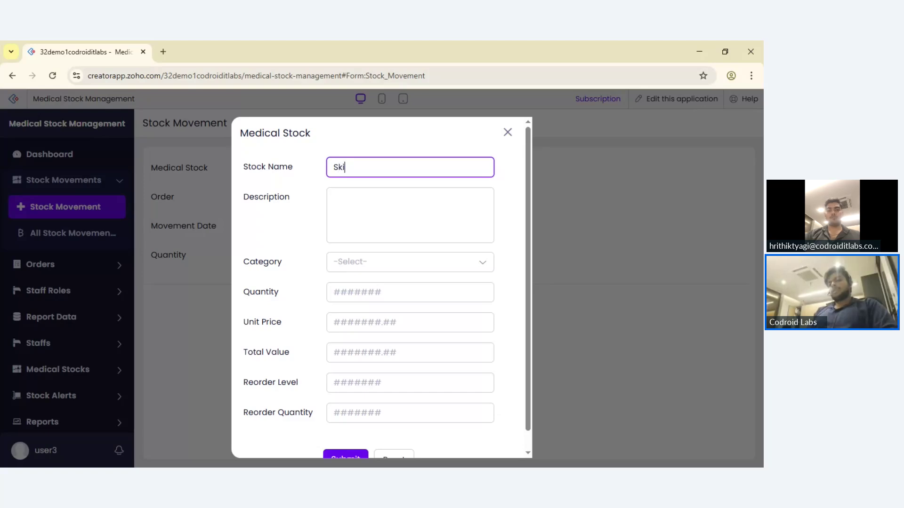
# Enter the stock name "Skin Care Product" and the description "This is the helpful for Medical", correcting the misspelled word
pyautogui.write('Skin Care')
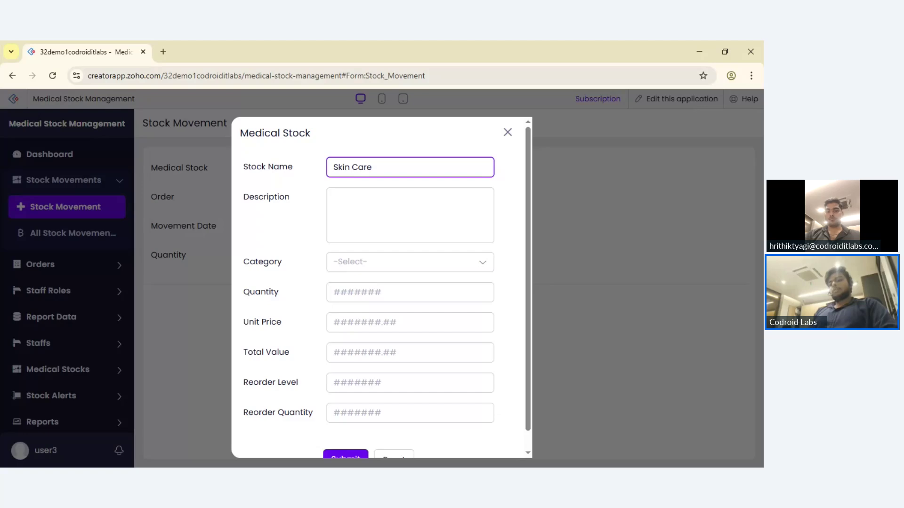
pyautogui.write(' Product')
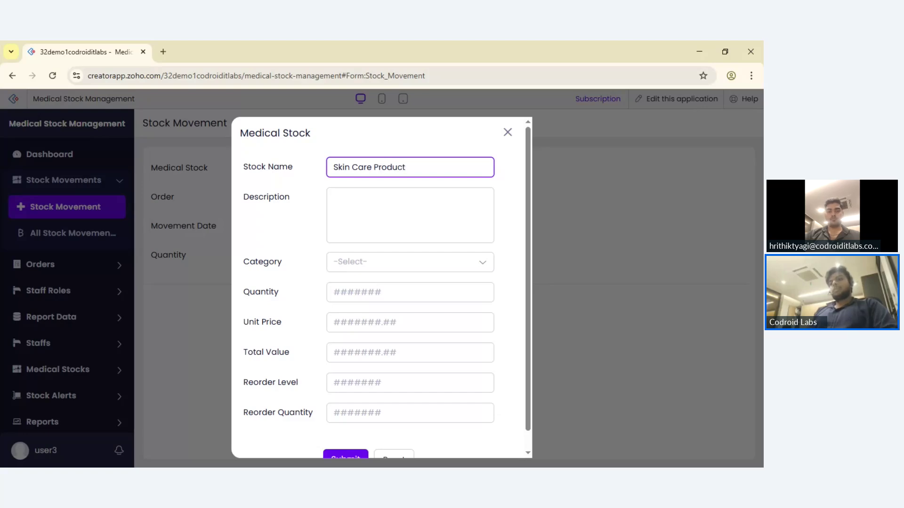
pyautogui.click(367, 191)
pyautogui.scroll(-1, 367, 191)
pyautogui.scroll(1, 367, 192)
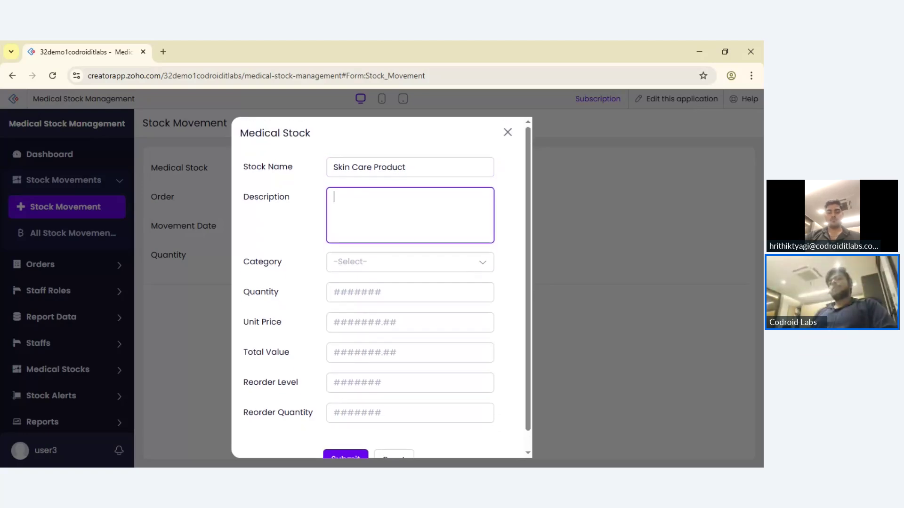
pyautogui.tripleClick(408, 168)
pyautogui.click(376, 205)
pyautogui.write('This is the help')
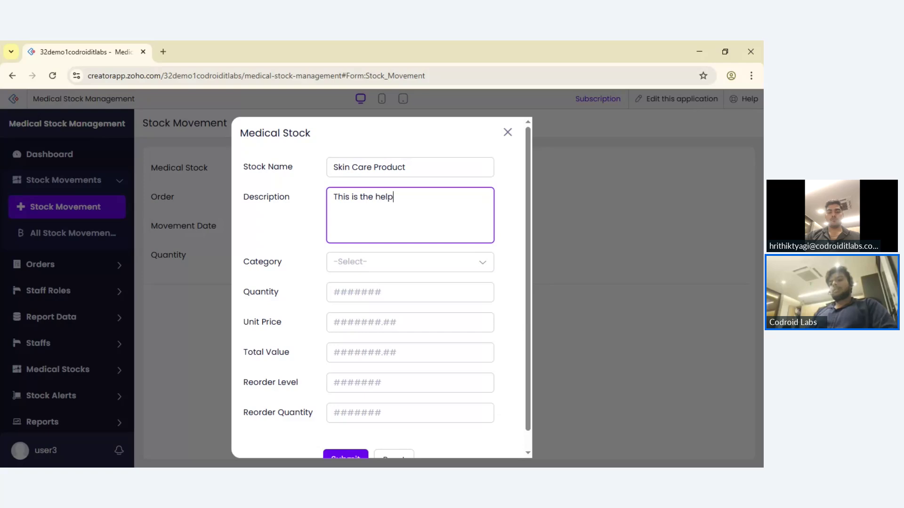
pyautogui.write('full for Med')
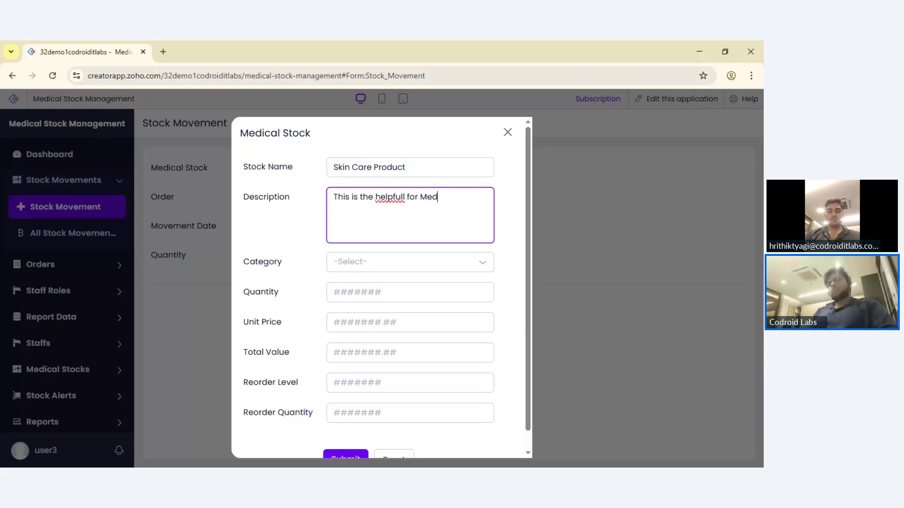
pyautogui.write('ical')
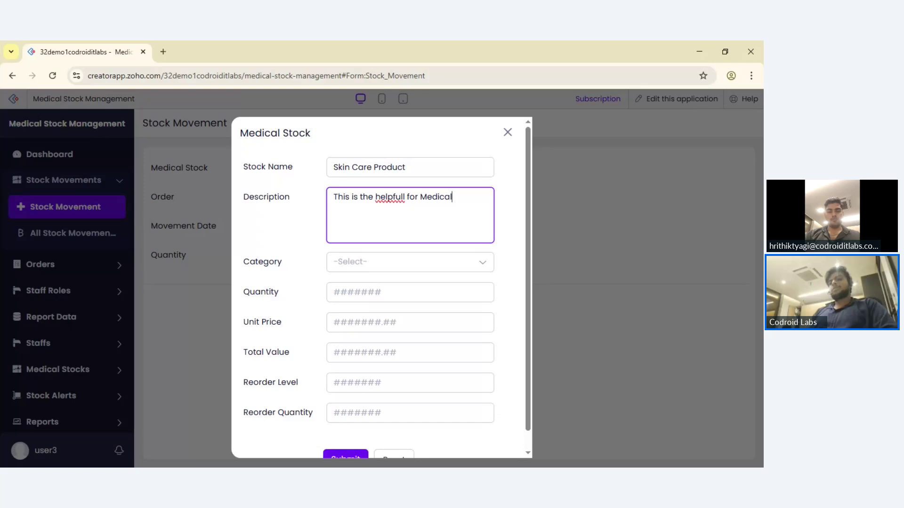
pyautogui.rightClick(389, 197)
pyautogui.click(414, 205)
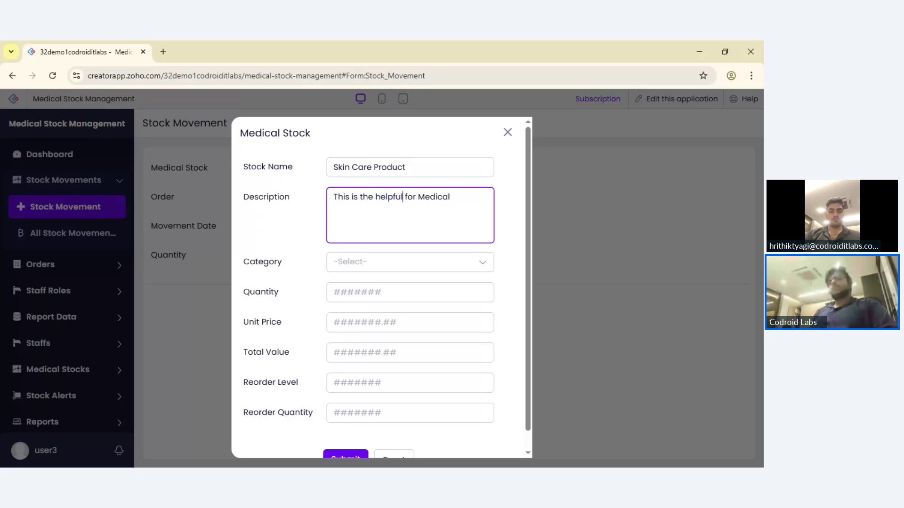
# Set the new medical stock's category to Equipment and its quantity to 1
pyautogui.click(375, 266)
pyautogui.click(372, 290)
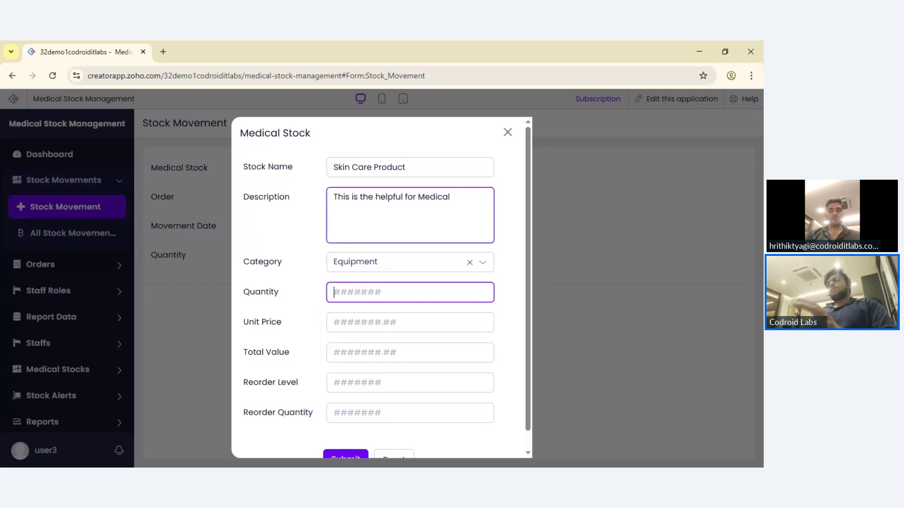
pyautogui.scroll(-1, 410, 215)
pyautogui.write('1')
pyautogui.press('Tab')
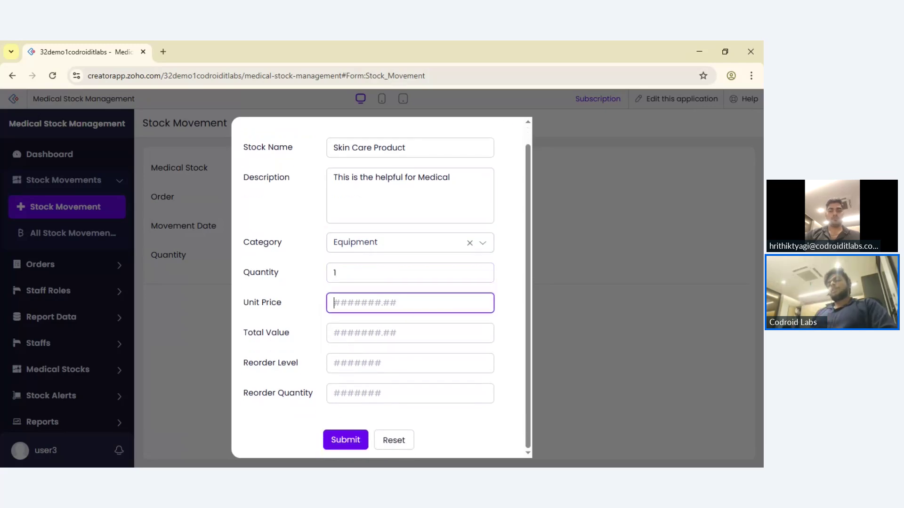
# Set the unit price to 2, total value to 3, reorder level to 3 and reorder quantity to 2, and submit the medical stock
pyautogui.write('2')
pyautogui.press('Tab')
pyautogui.write('3')
pyautogui.press('Tab')
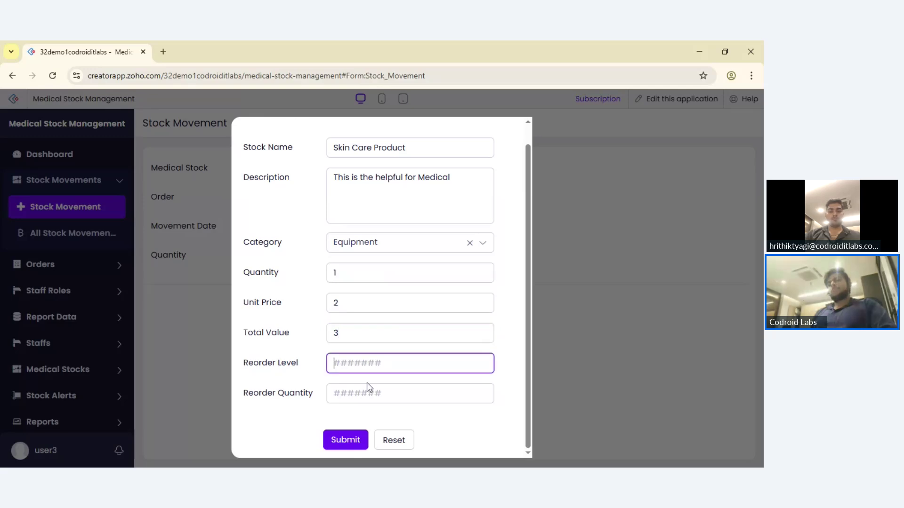
pyautogui.write('3')
pyautogui.press('Tab')
pyautogui.write('2')
pyautogui.click(355, 438)
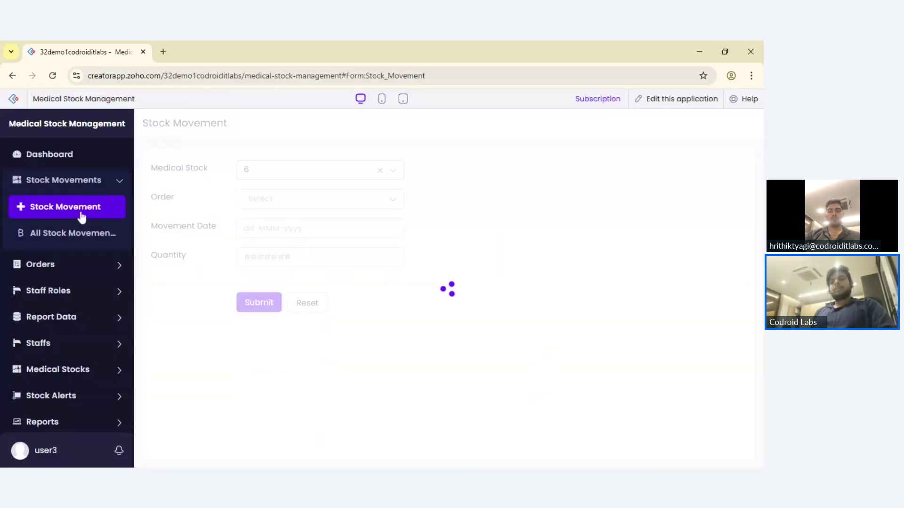
# Examine the All Stock Movements report, including its Medical Stock column options, and review the dashboard's totals, charts and stock movement list
pyautogui.click(78, 238)
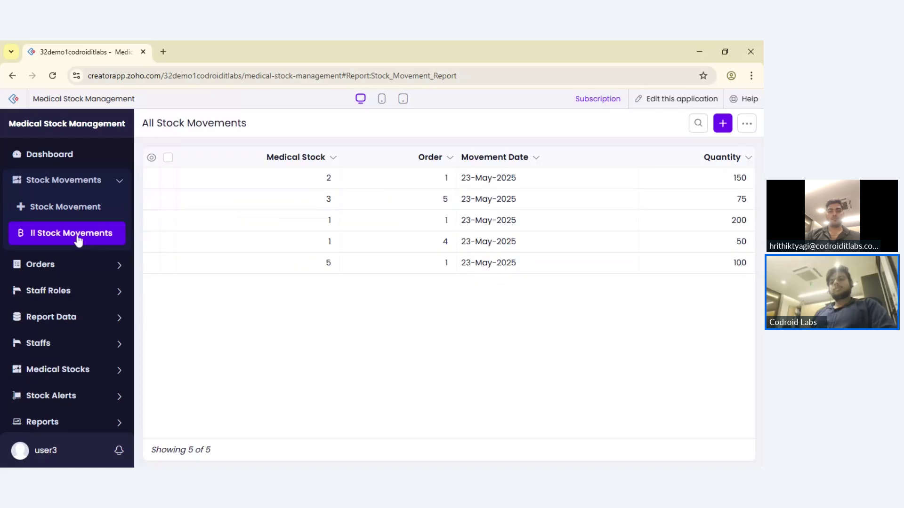
pyautogui.click(333, 158)
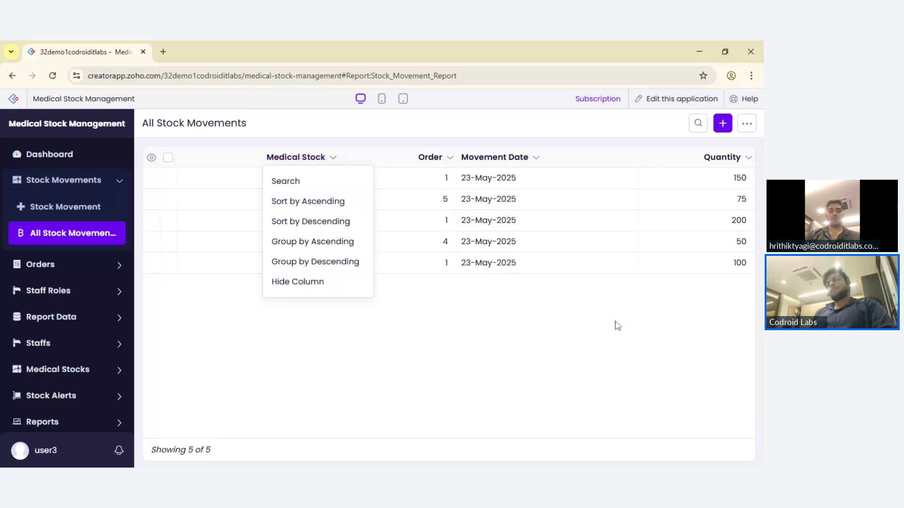
pyautogui.click(75, 157)
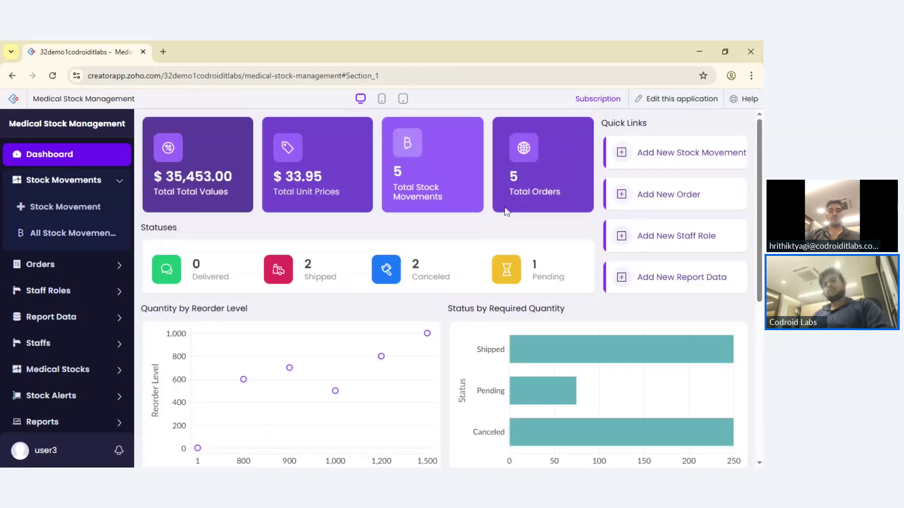
pyautogui.scroll(-5, 563, 258)
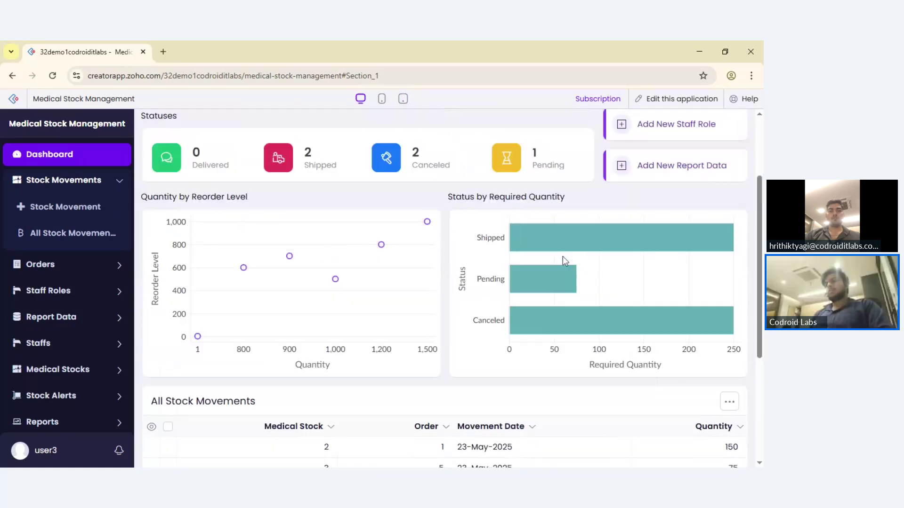
pyautogui.scroll(-2, 562, 256)
pyautogui.scroll(1, 562, 256)
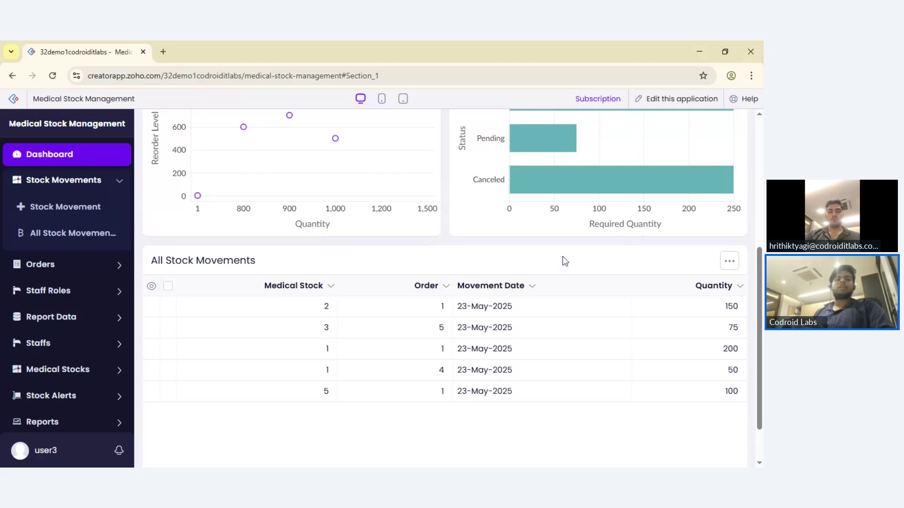
pyautogui.scroll(1, 563, 256)
pyautogui.scroll(-2, 562, 256)
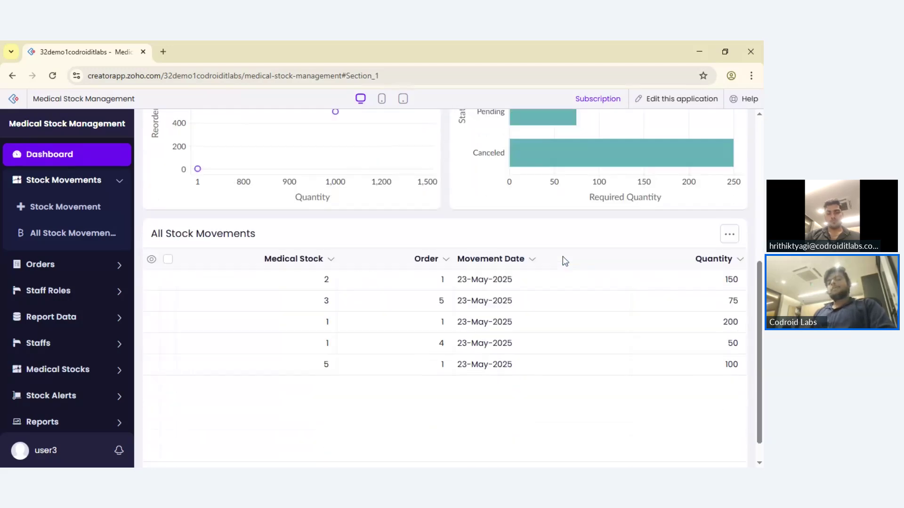
pyautogui.scroll(-1, 563, 257)
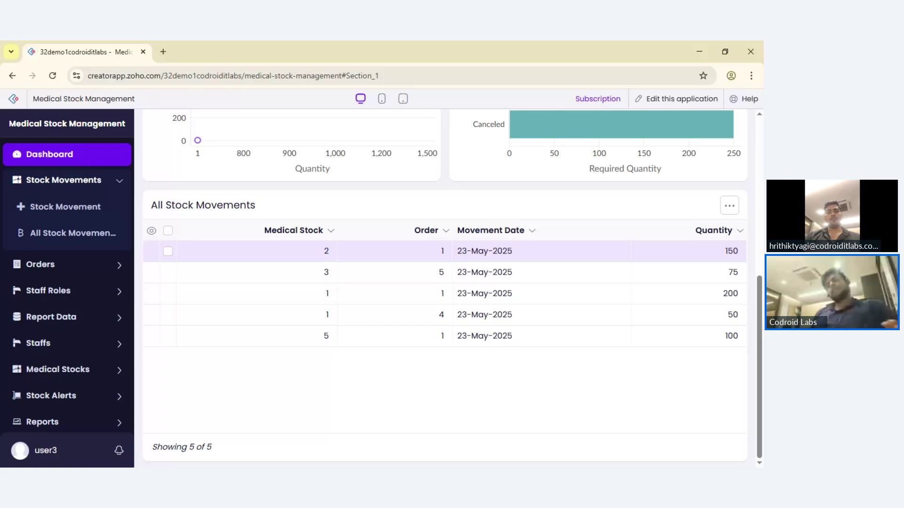
pyautogui.scroll(7, 620, 185)
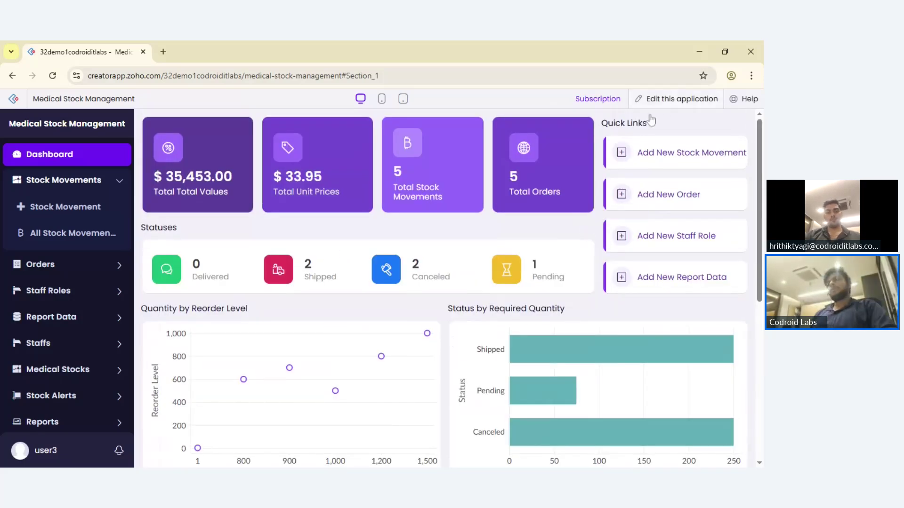
# Open the application for editing and look through its workflow categories, including schedules, approvals, payments, blueprints and functions
pyautogui.click(678, 98)
pyautogui.click(206, 45)
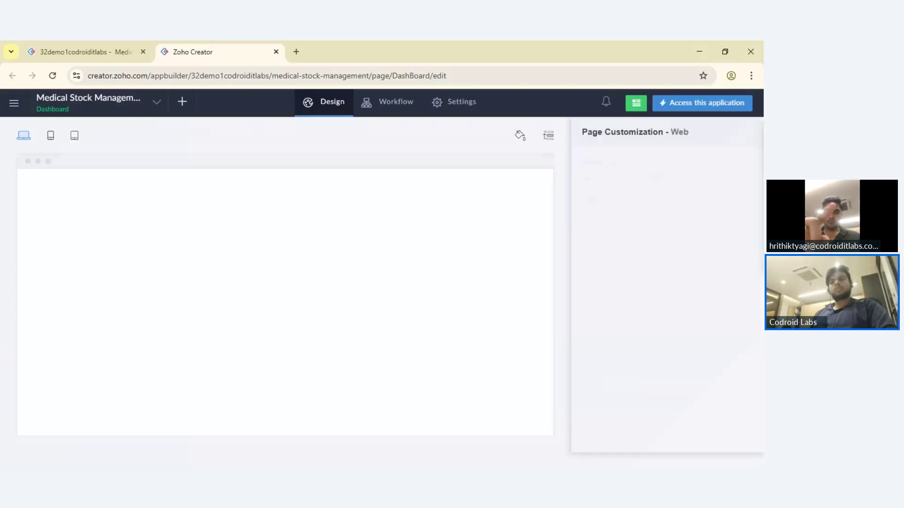
pyautogui.click(388, 104)
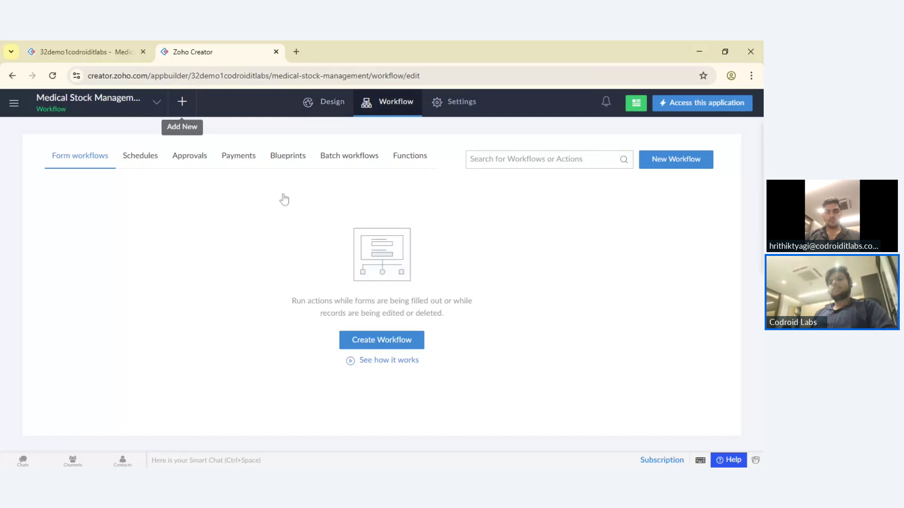
pyautogui.click(141, 156)
pyautogui.click(190, 156)
pyautogui.click(239, 156)
pyautogui.click(288, 156)
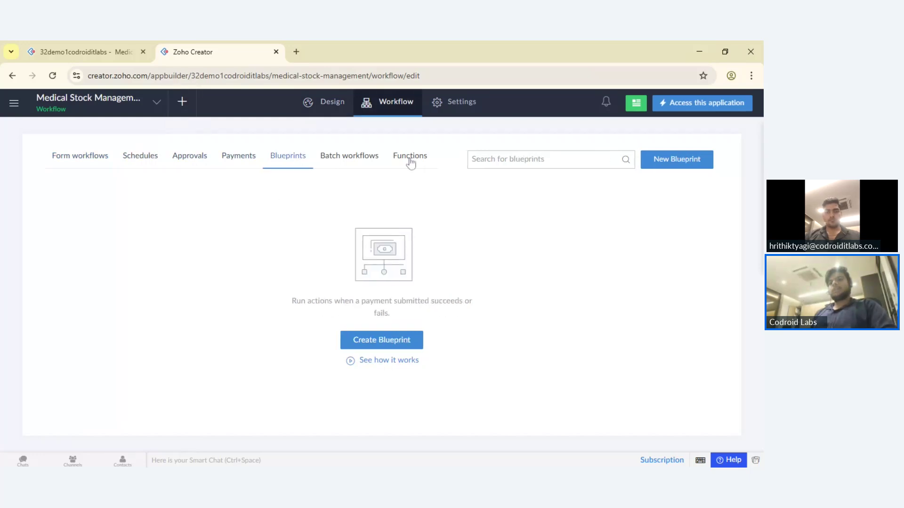
pyautogui.click(409, 160)
pyautogui.click(77, 164)
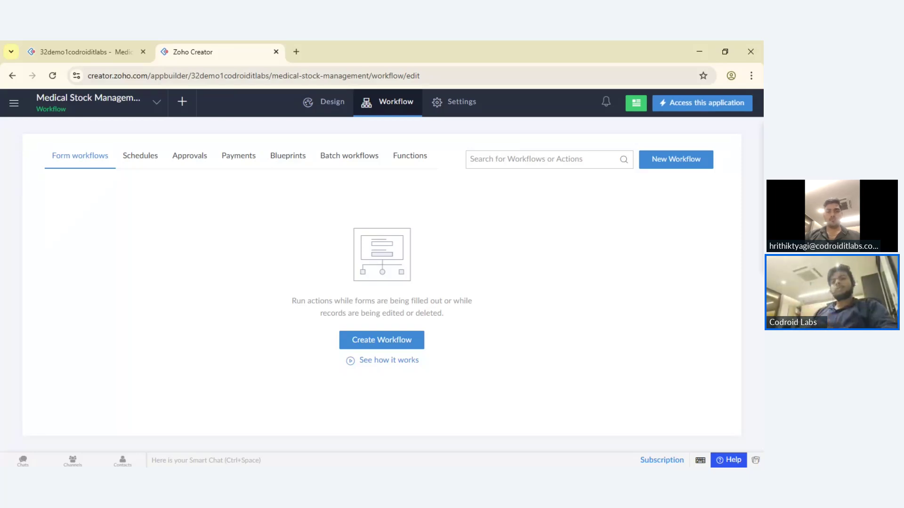
pyautogui.click(127, 160)
pyautogui.click(80, 156)
# Open the Medical Stock form's design, launch the live application in a separate browser tab and return to the builder
pyautogui.click(122, 112)
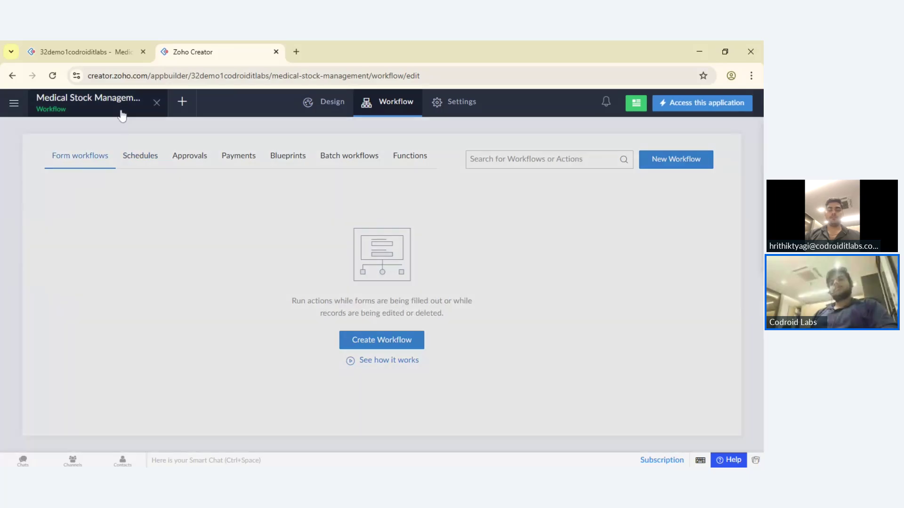
pyautogui.click(66, 181)
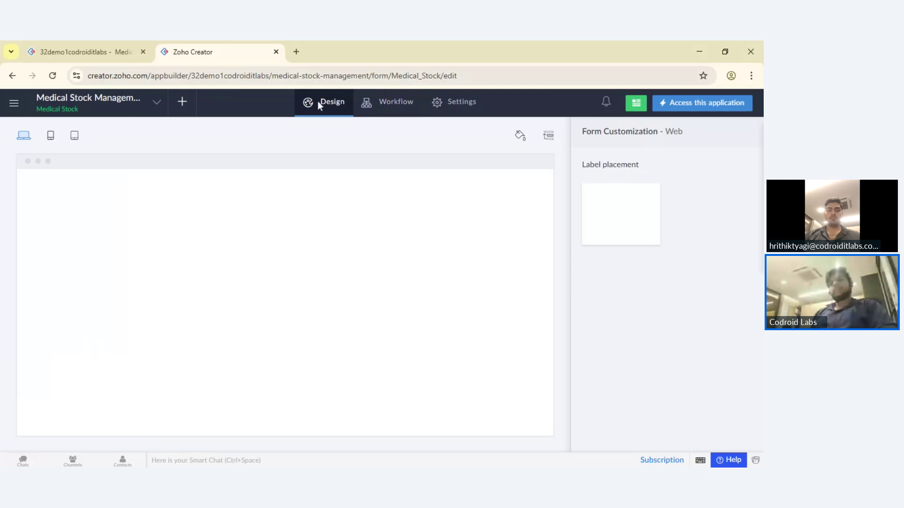
pyautogui.click(666, 109)
pyautogui.click(244, 42)
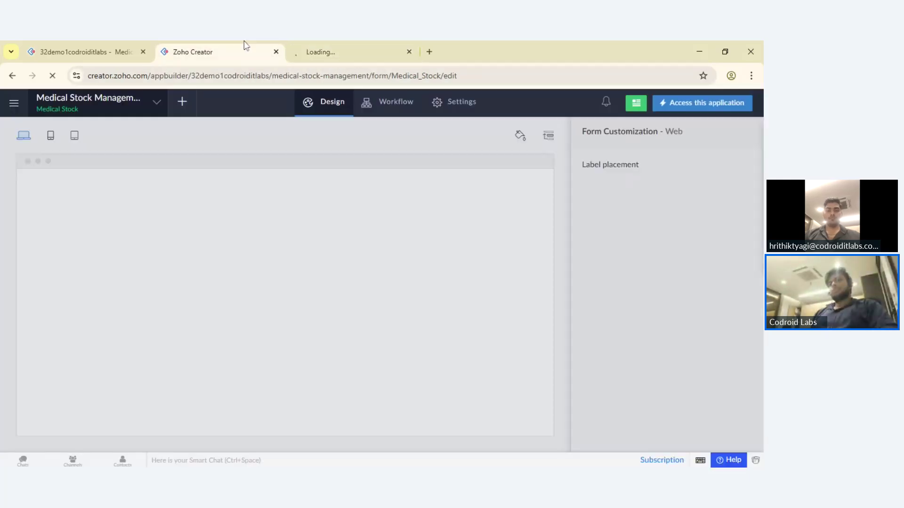
# View the form relationships in the application's Schema Builder and check its list of related forms
pyautogui.click(445, 111)
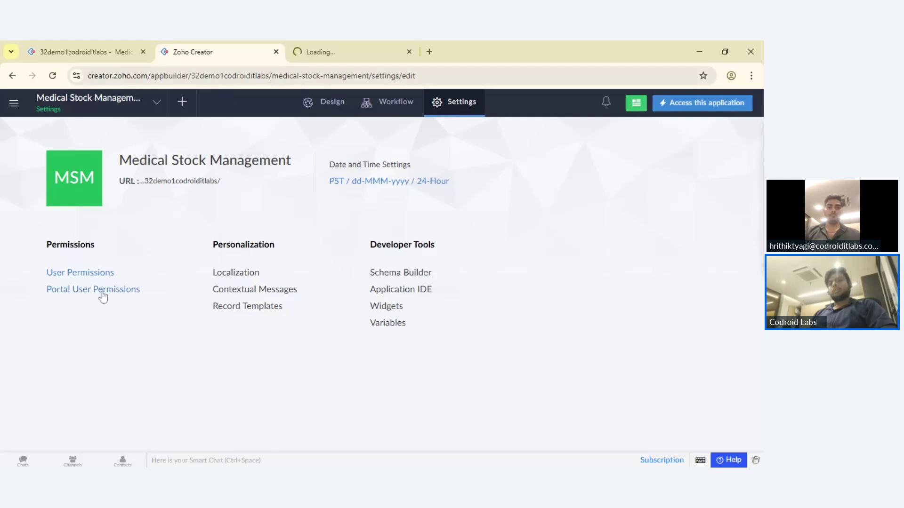
pyautogui.click(404, 274)
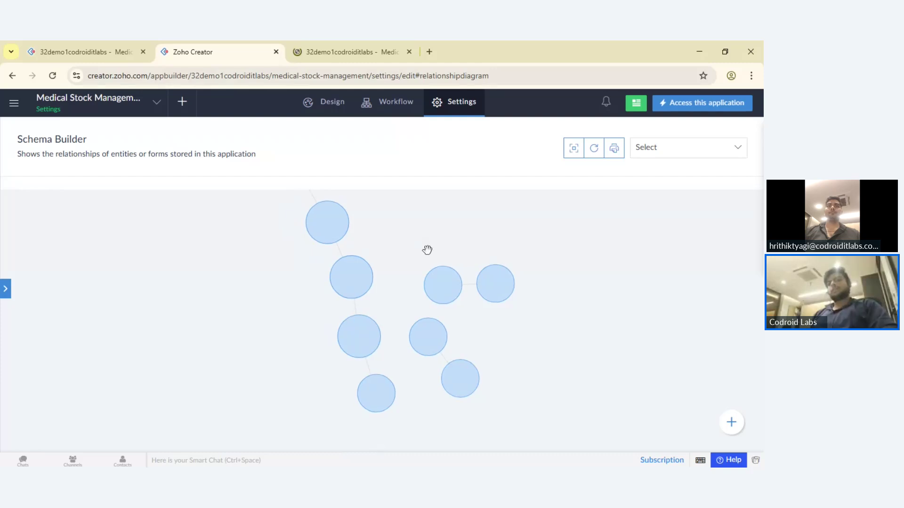
pyautogui.click(668, 157)
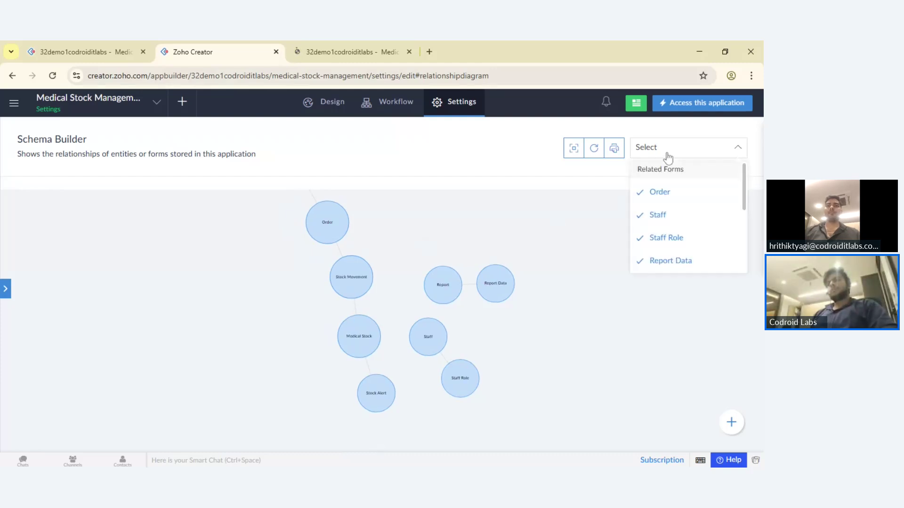
pyautogui.click(142, 304)
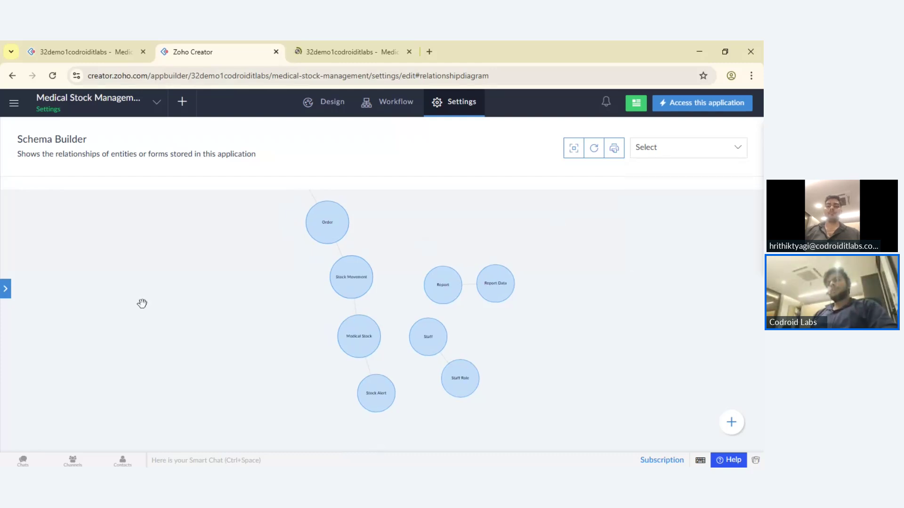
# Export the application's script from the Application IDE and look through the Medical Stock form's code
pyautogui.click(5, 289)
pyautogui.click(100, 350)
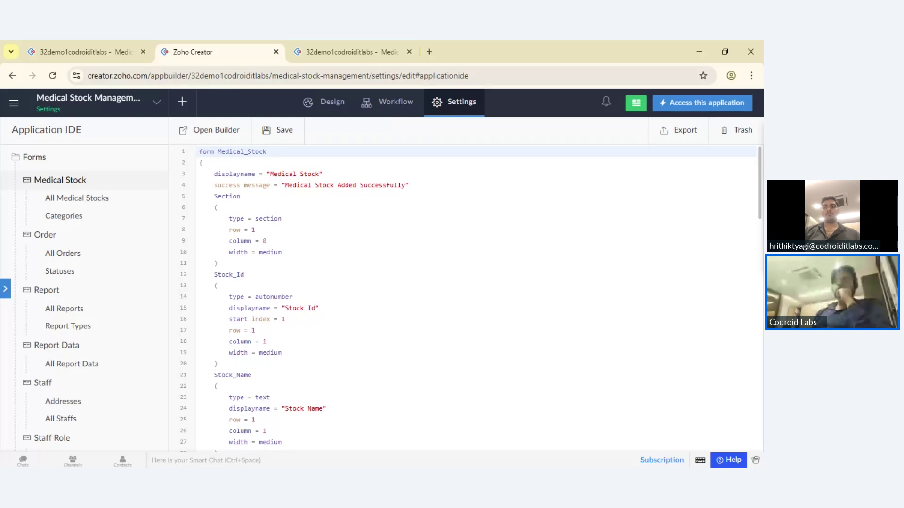
pyautogui.click(284, 141)
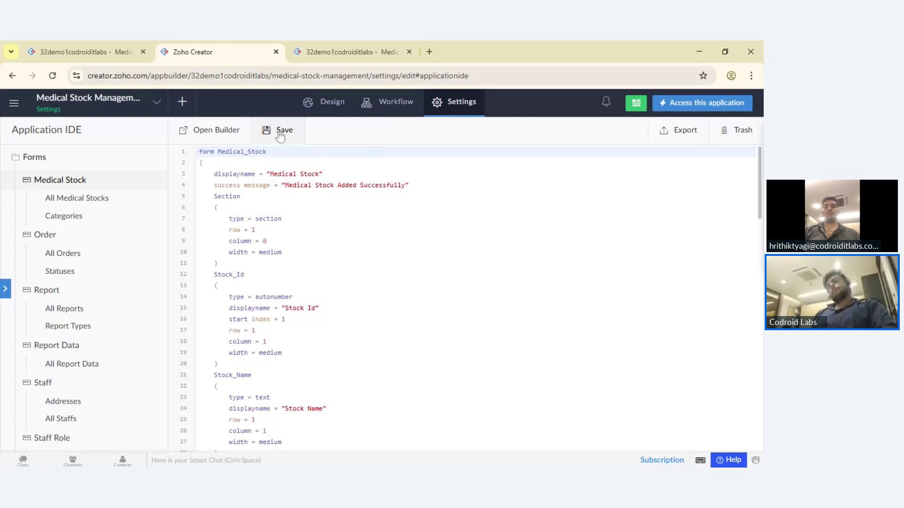
pyautogui.click(678, 132)
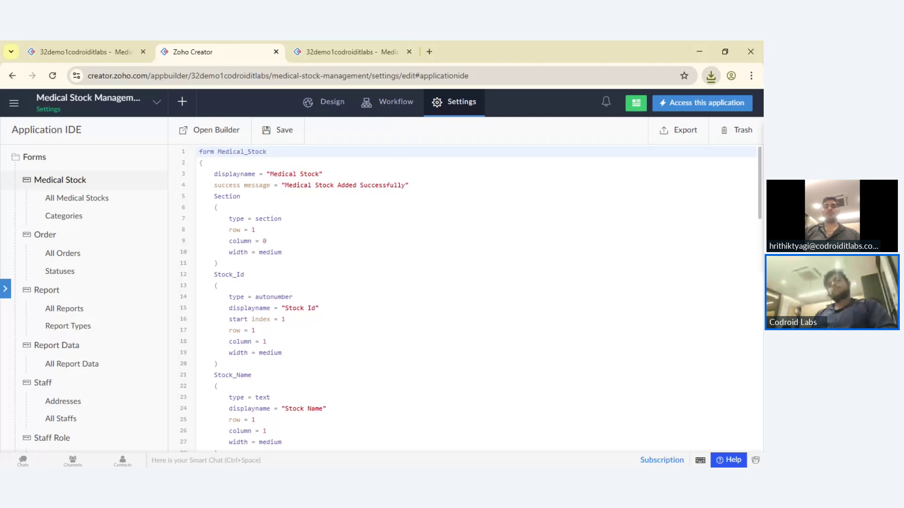
pyautogui.scroll(-7, 464, 296)
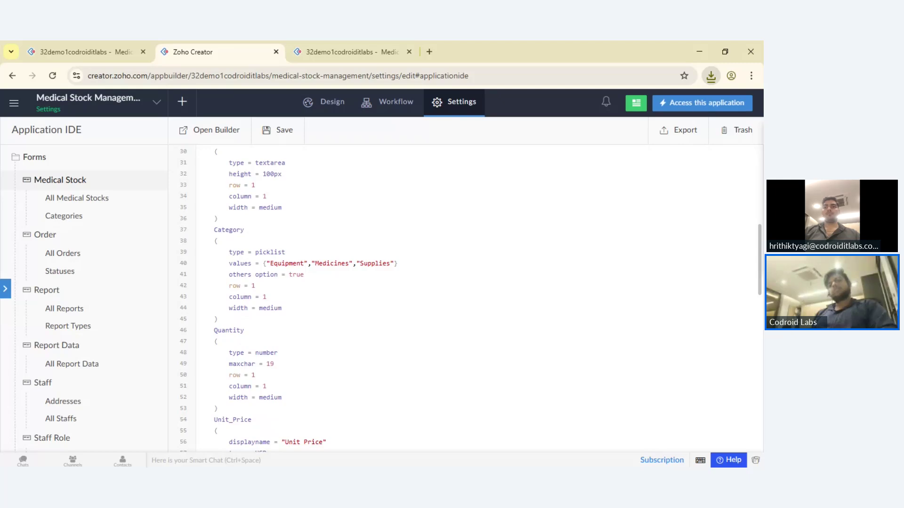
pyautogui.scroll(-5, 464, 296)
pyautogui.scroll(5, 464, 296)
pyautogui.scroll(-5, 129, 238)
pyautogui.scroll(5, 133, 238)
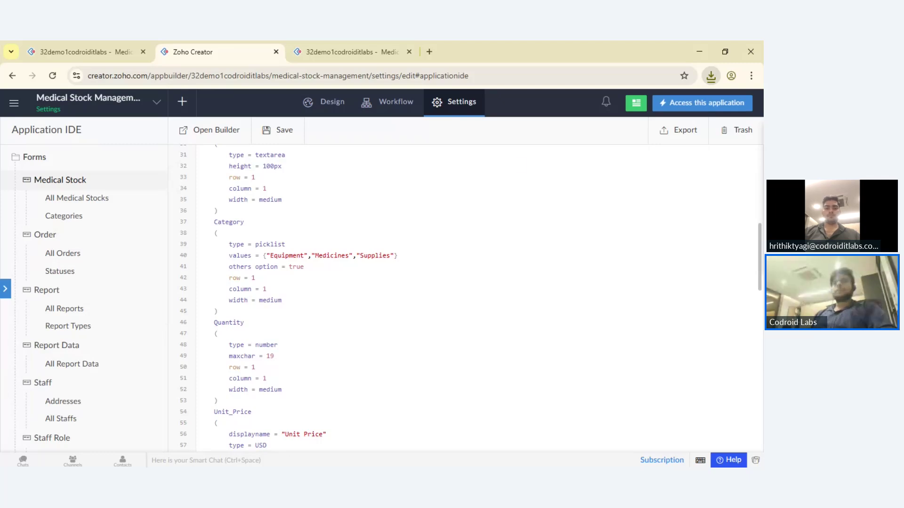
# Go from the live application's dashboard to the Creator home and start a new application using Import from file
pyautogui.hotkey('ctrl', '1')
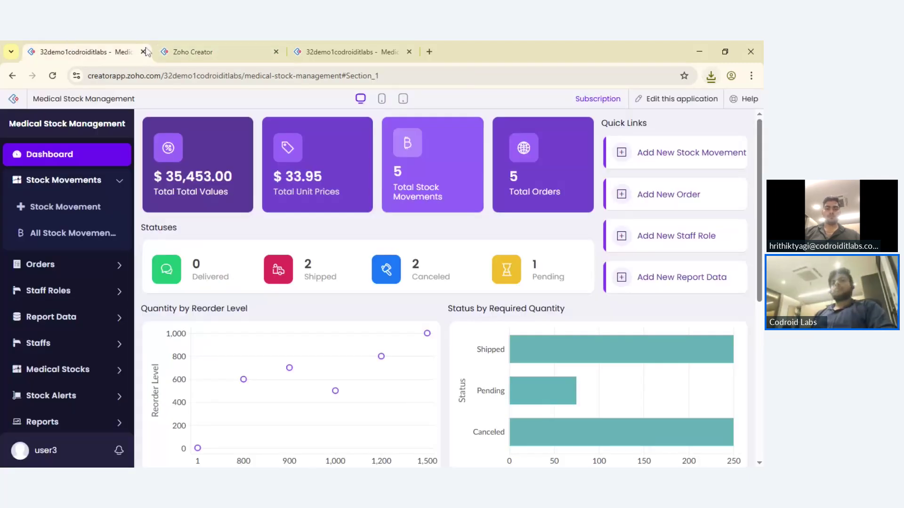
pyautogui.click(16, 99)
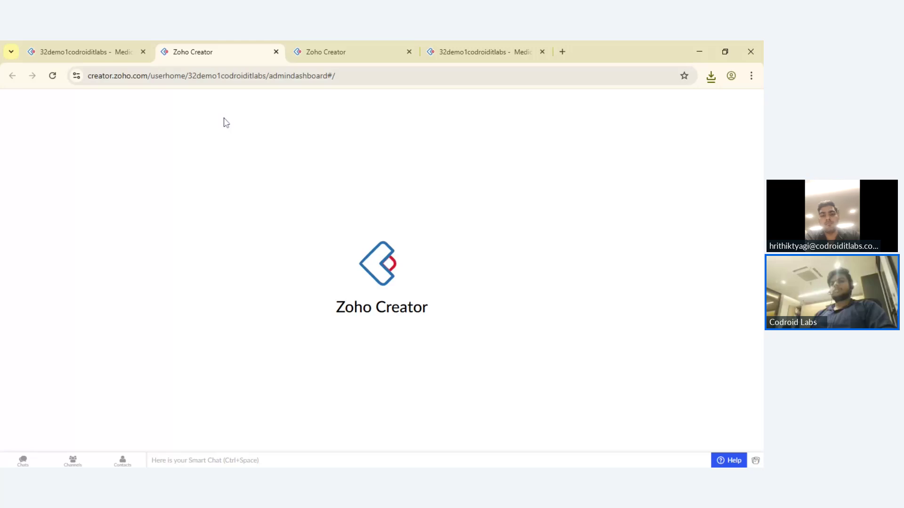
pyautogui.click(702, 139)
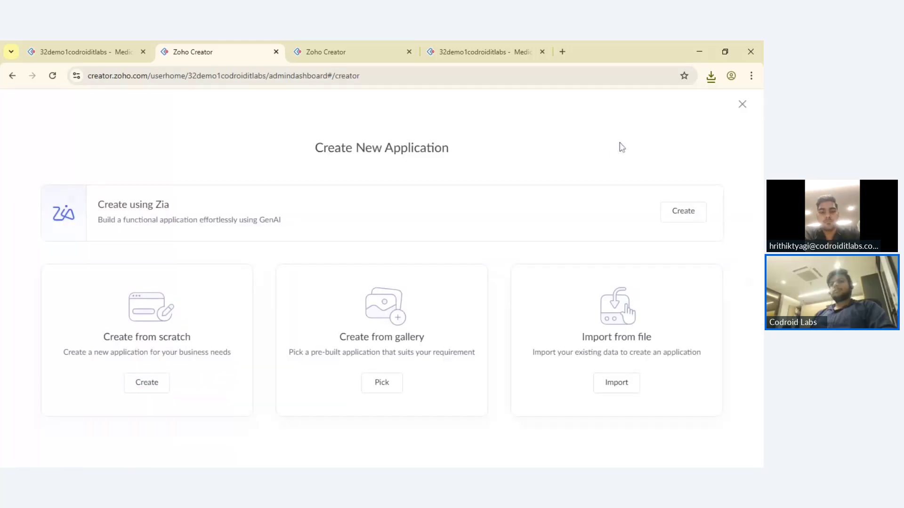
pyautogui.click(616, 382)
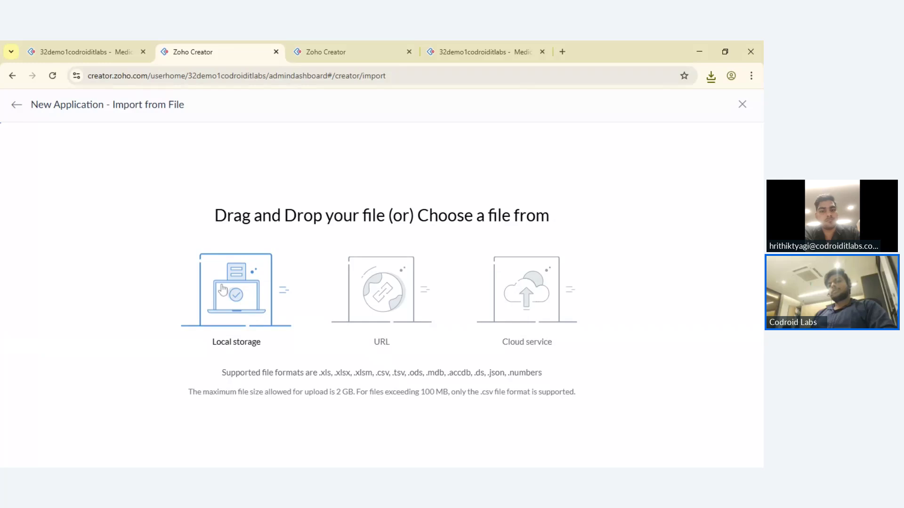
# Try to import the exported Medical Stock Management script file from local storage as a new application
pyautogui.click(223, 289)
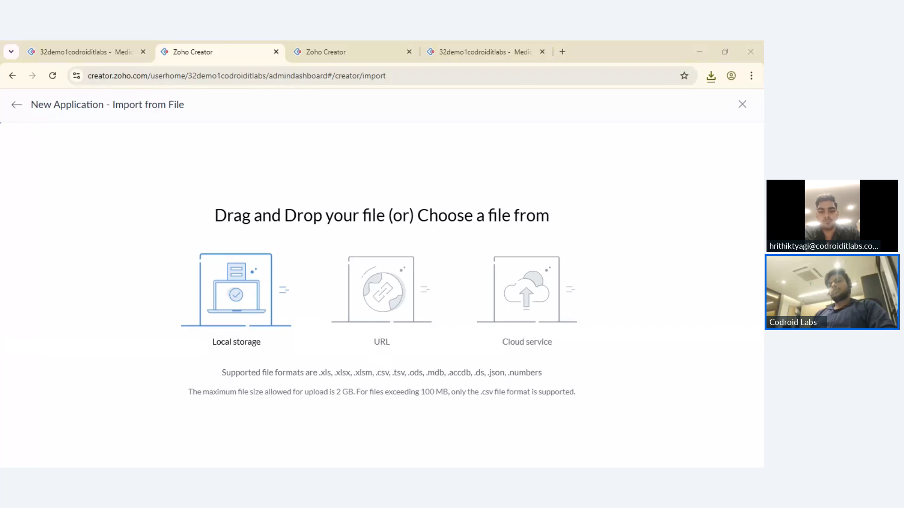
pyautogui.click(480, 399)
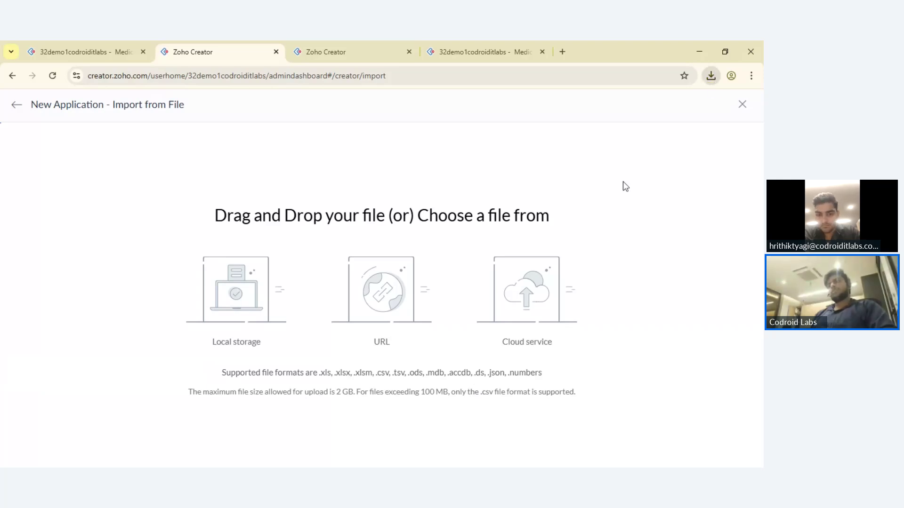
pyautogui.click(229, 304)
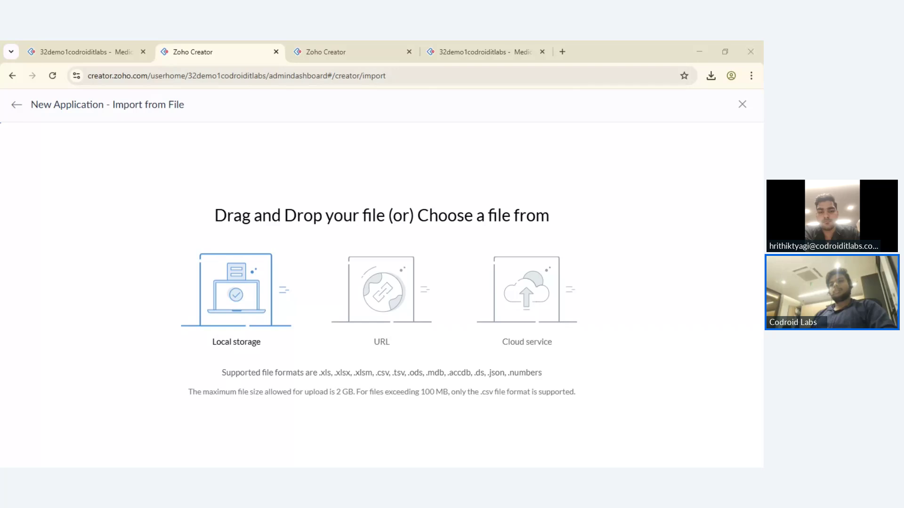
pyautogui.doubleClick(155, 185)
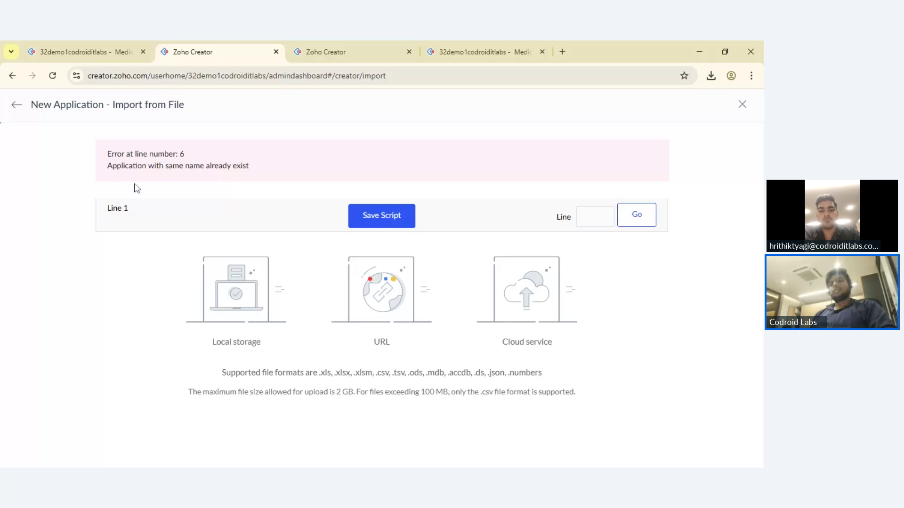
pyautogui.click(108, 157)
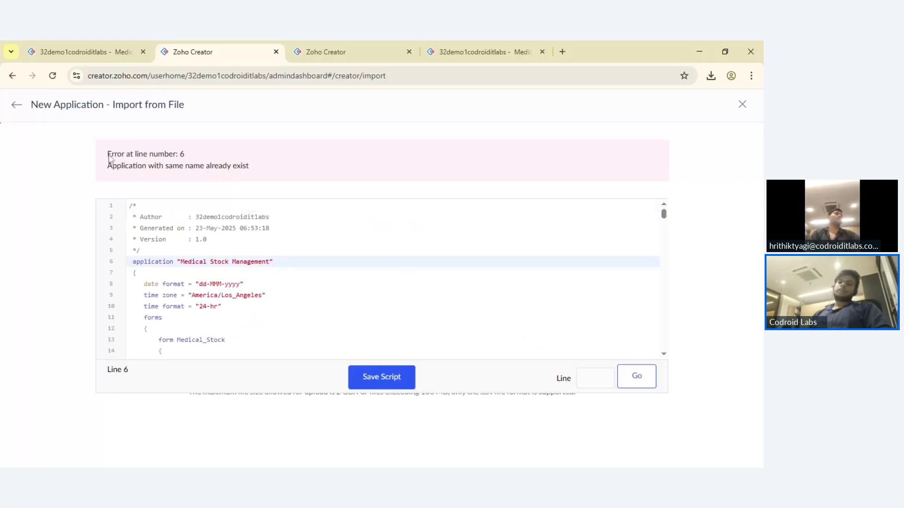
# Check the import error and look through the application script in the import editor, and close the import page
pyautogui.moveTo(109, 156); pyautogui.dragTo(272, 168)
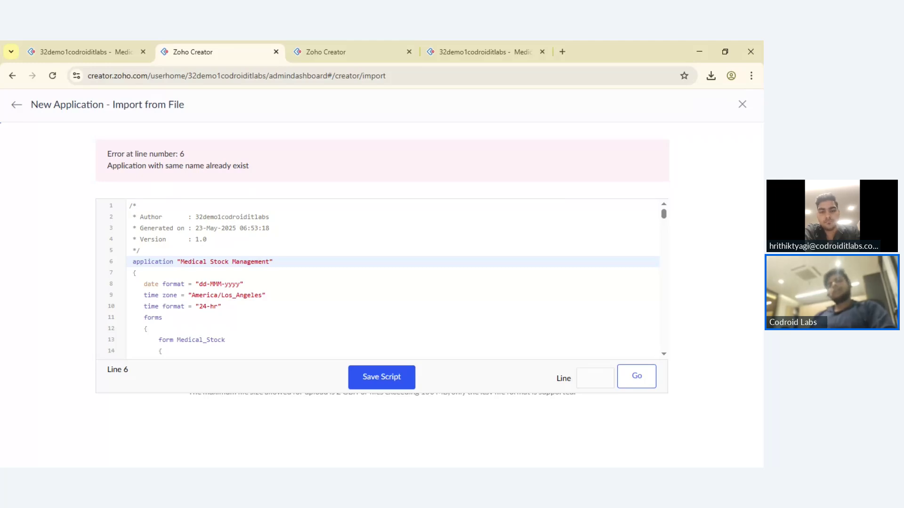
pyautogui.click(645, 377)
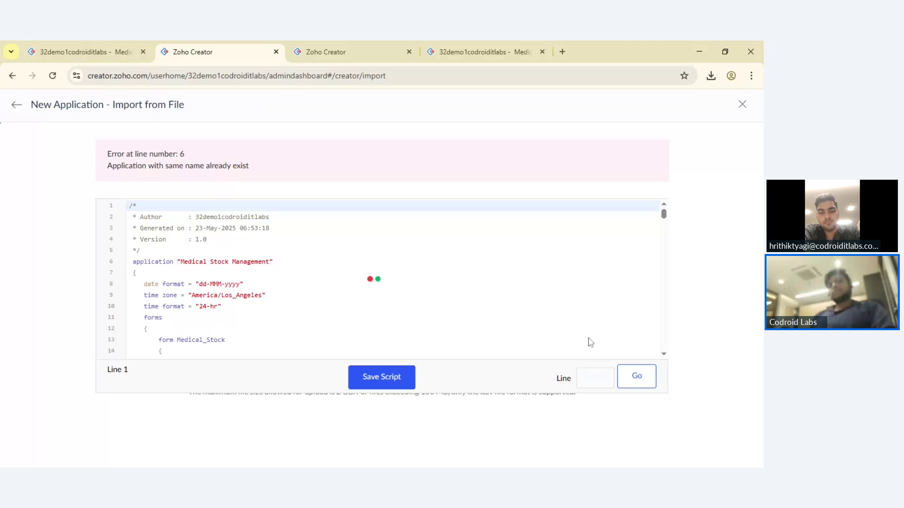
pyautogui.scroll(-20, 590, 342)
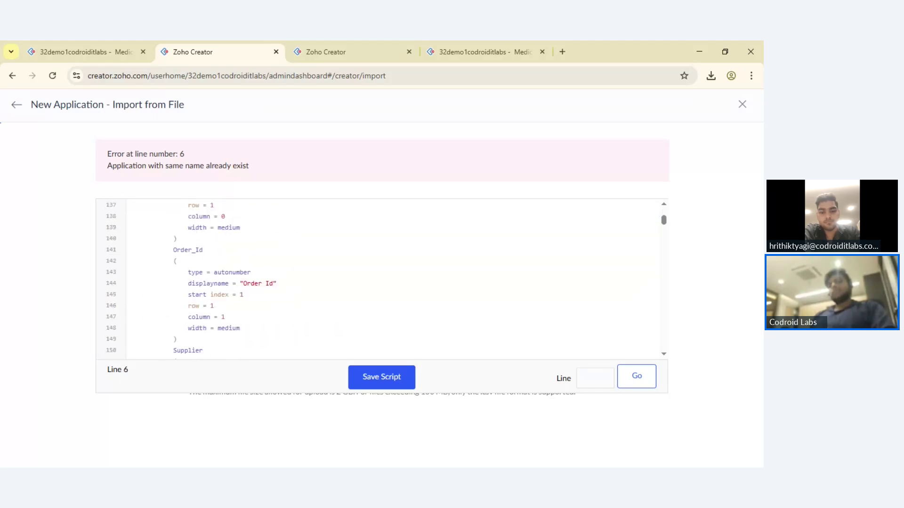
pyautogui.scroll(-5, 377, 278)
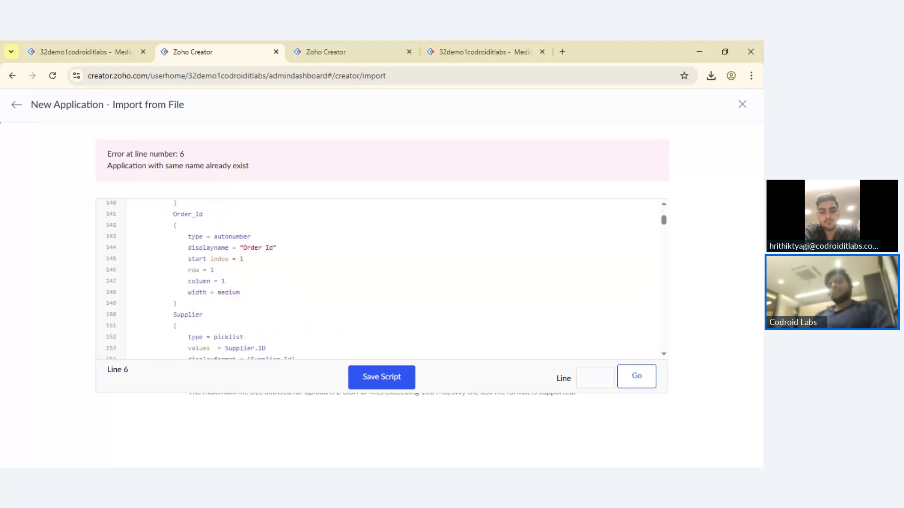
pyautogui.click(743, 104)
# Start a new function in the Medical Stock Management application's workflows and set its language to NodeJs
pyautogui.click(338, 48)
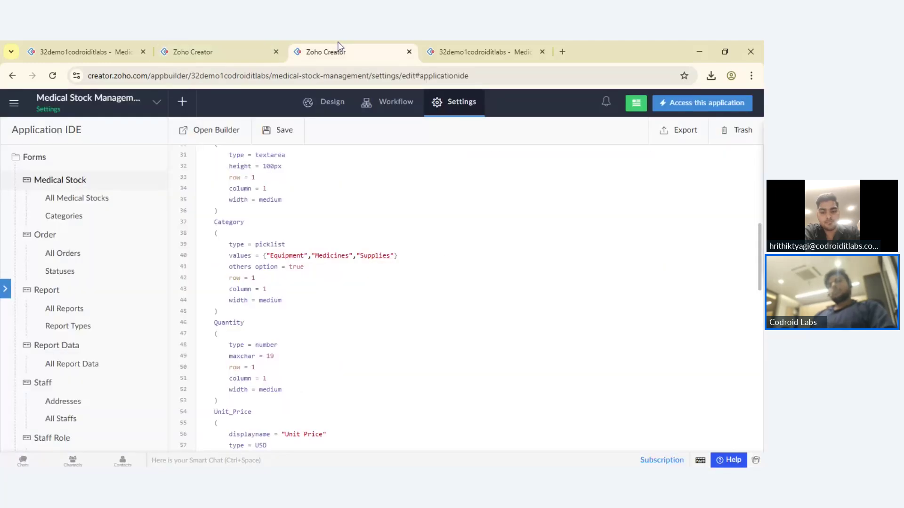
pyautogui.click(412, 109)
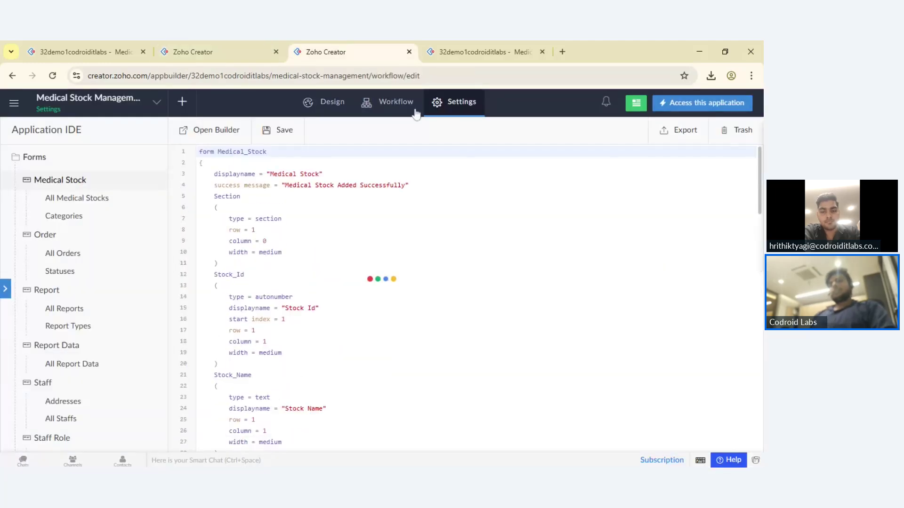
pyautogui.click(434, 159)
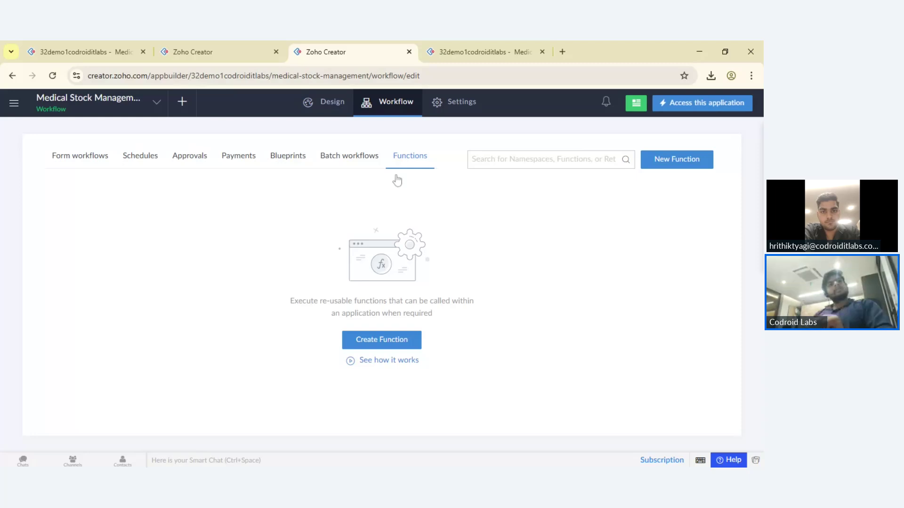
pyautogui.click(383, 342)
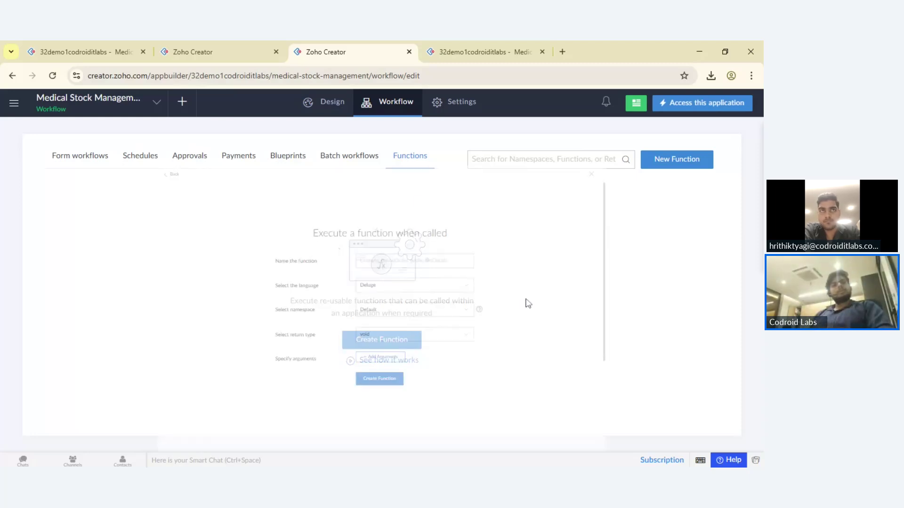
pyautogui.click(366, 269)
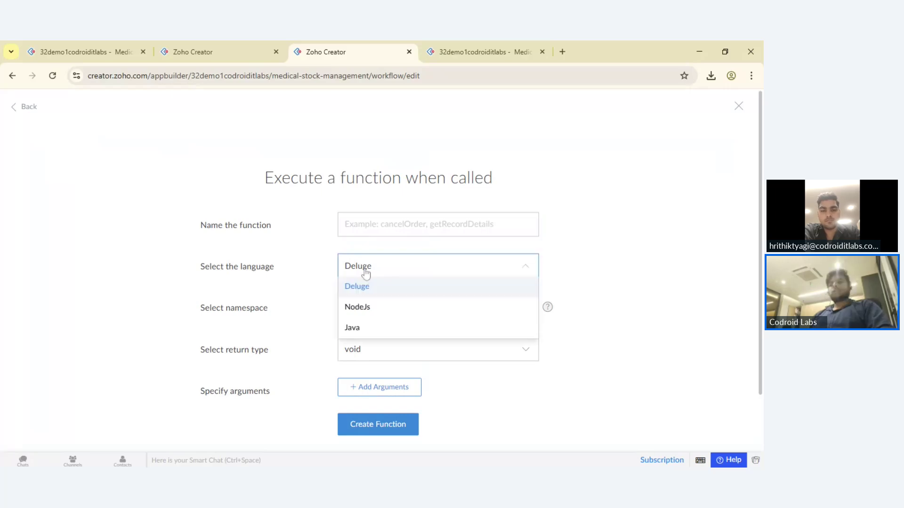
pyautogui.click(372, 306)
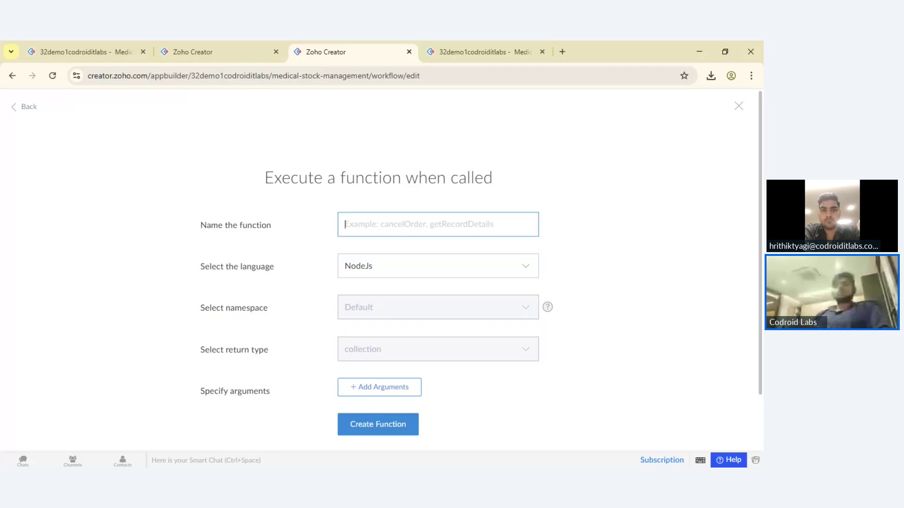
# Name the function "Node Js Advance development" and try to create it
pyautogui.write('Node Js ')
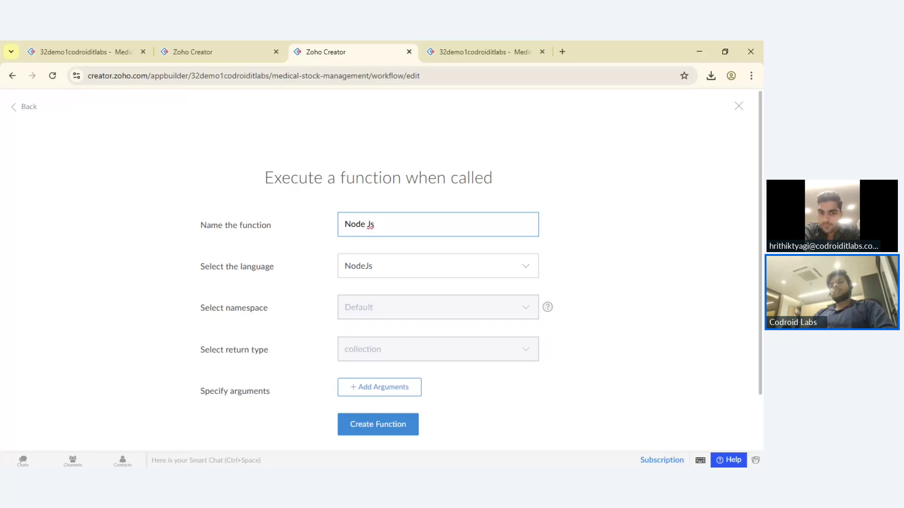
pyautogui.write('Adav')
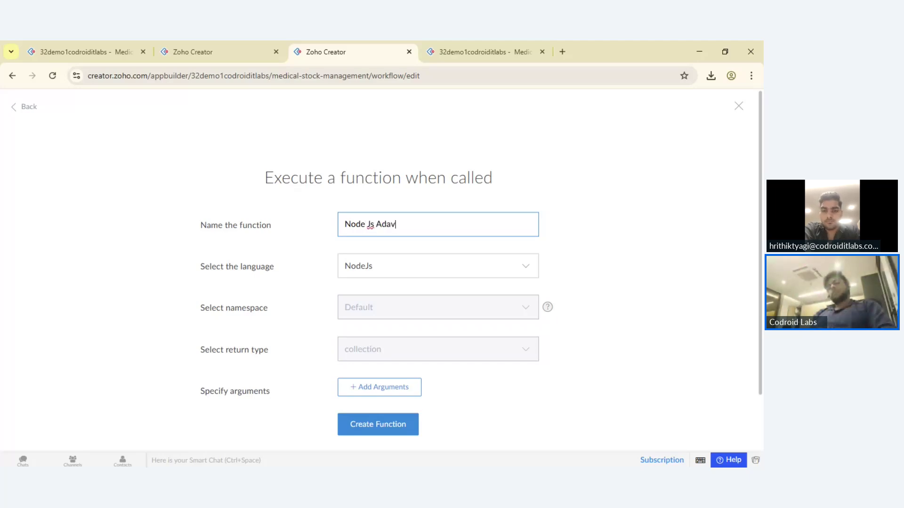
pyautogui.press('BackSpace')
pyautogui.press('BackSpace')
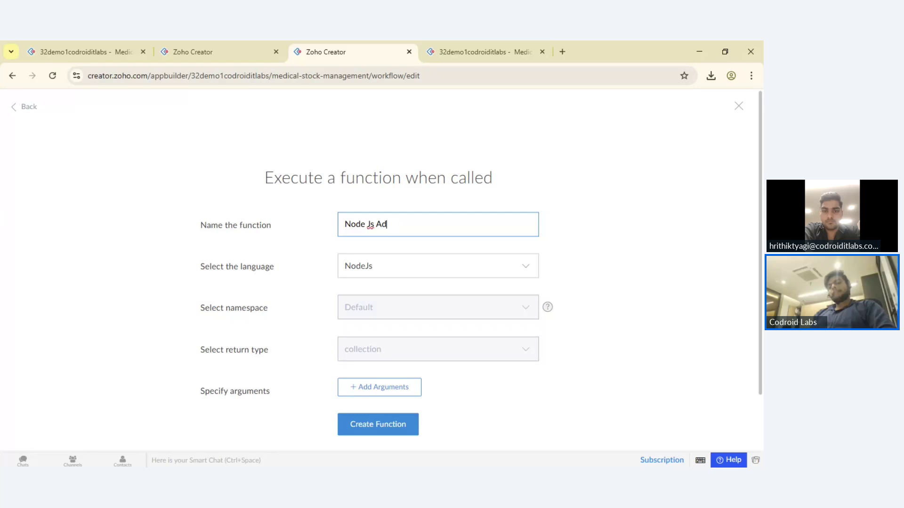
pyautogui.write('vance dev')
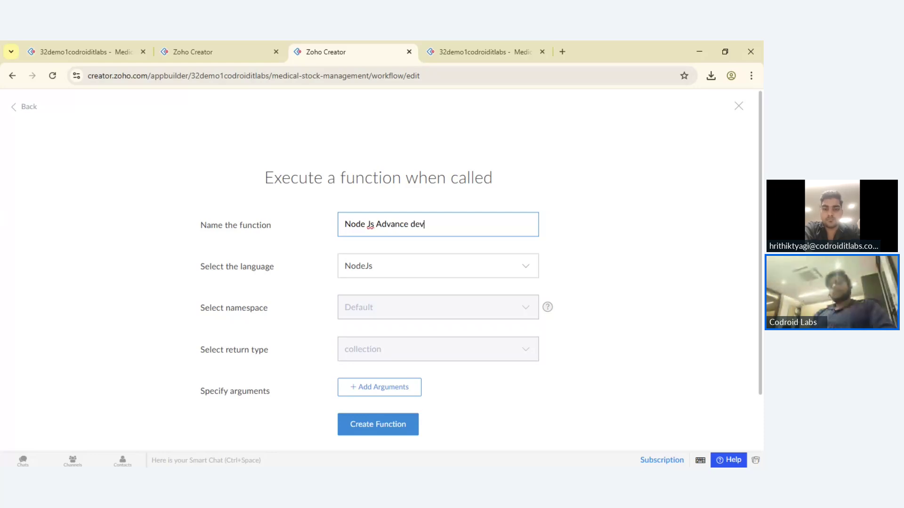
pyautogui.write('elopment')
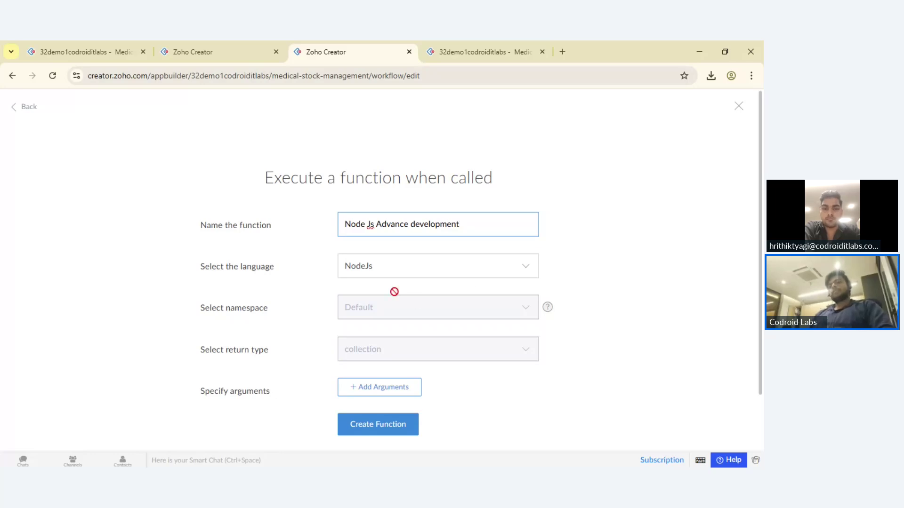
pyautogui.scroll(-2, 401, 341)
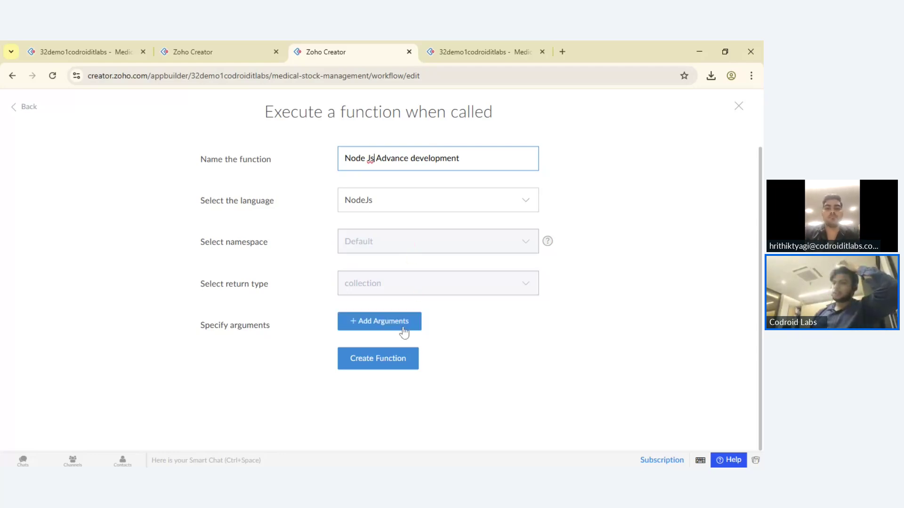
pyautogui.click(404, 358)
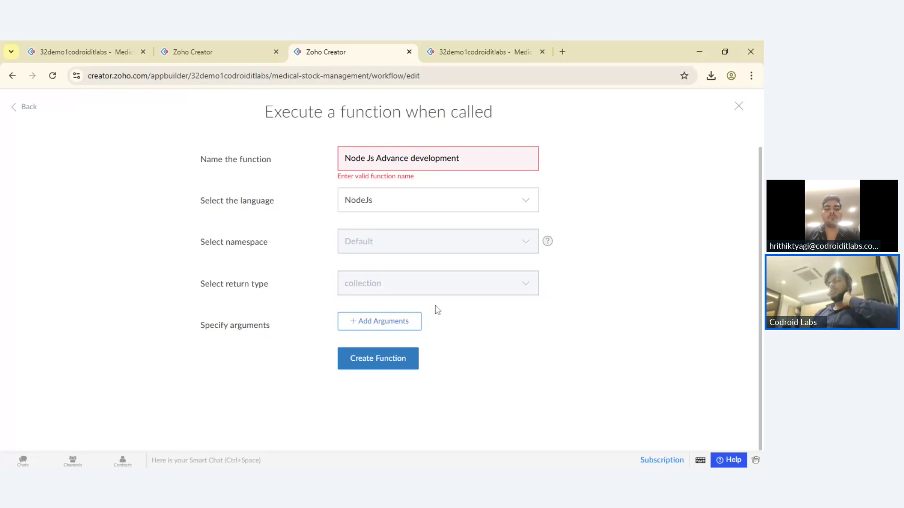
# Replace the spaces in the function name with underscores to make it Node_Js_Advance_development
pyautogui.click(436, 158)
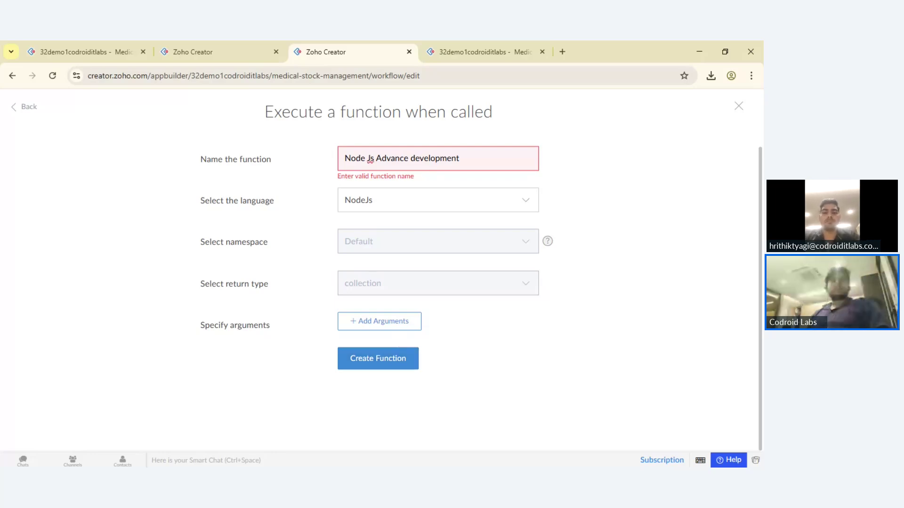
pyautogui.click(459, 158)
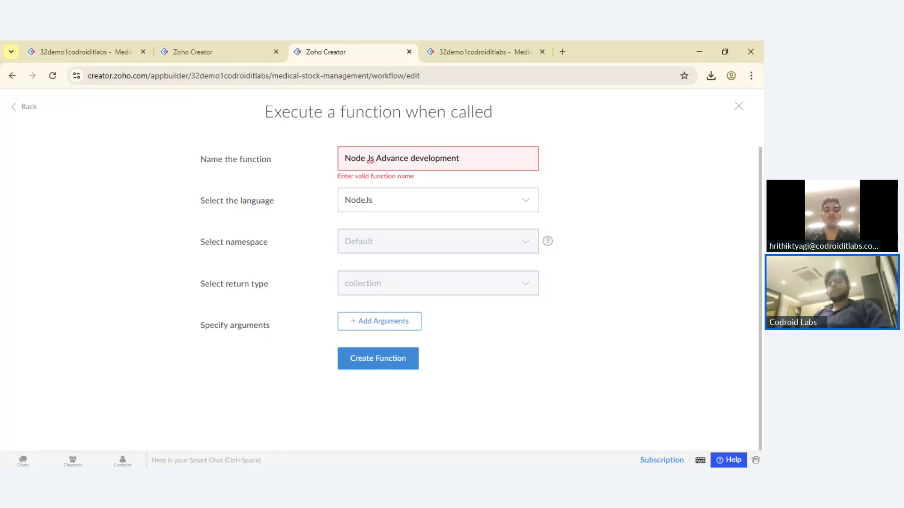
pyautogui.click(410, 159)
pyautogui.press('BackSpace')
pyautogui.write('_')
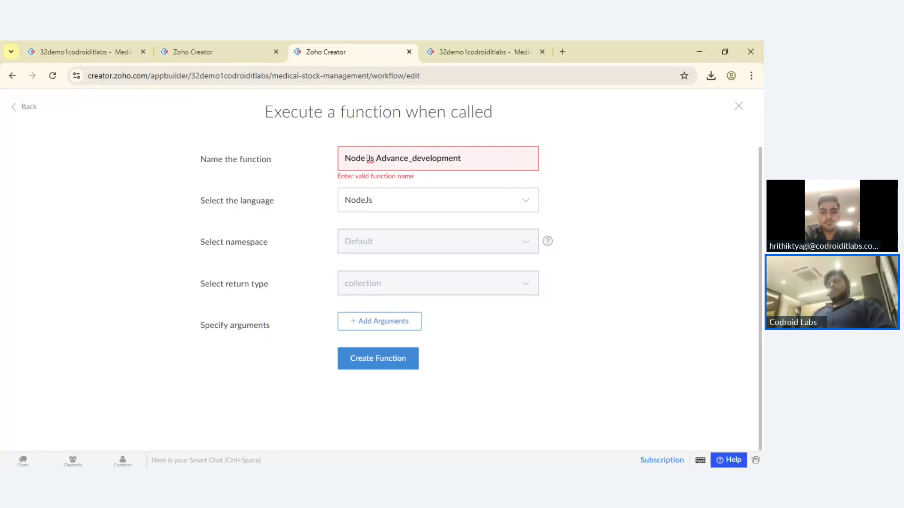
pyautogui.click(375, 158)
pyautogui.press('BackSpace')
pyautogui.write('_')
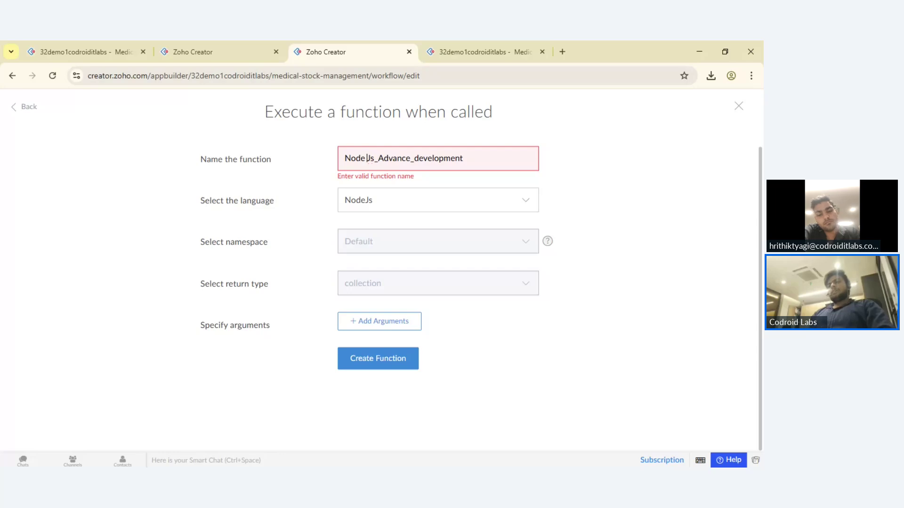
pyautogui.click(367, 158)
pyautogui.press('BackSpace')
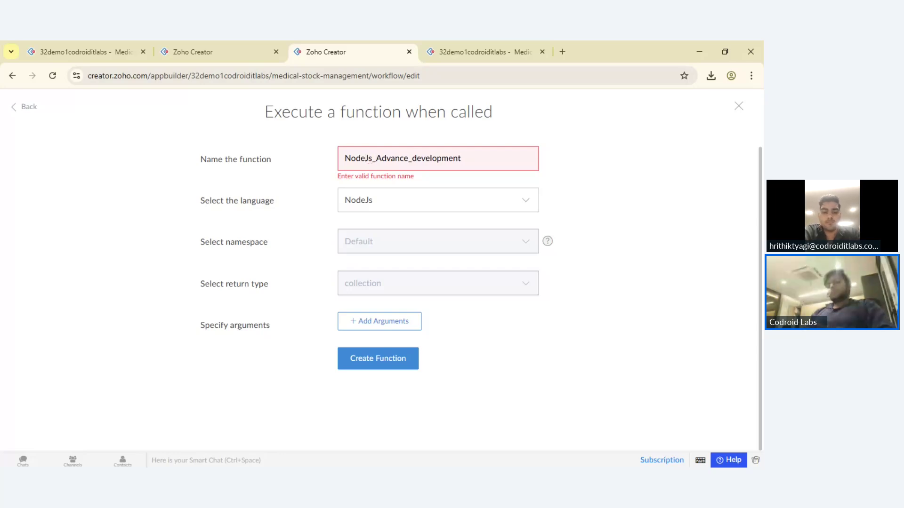
pyautogui.write('_')
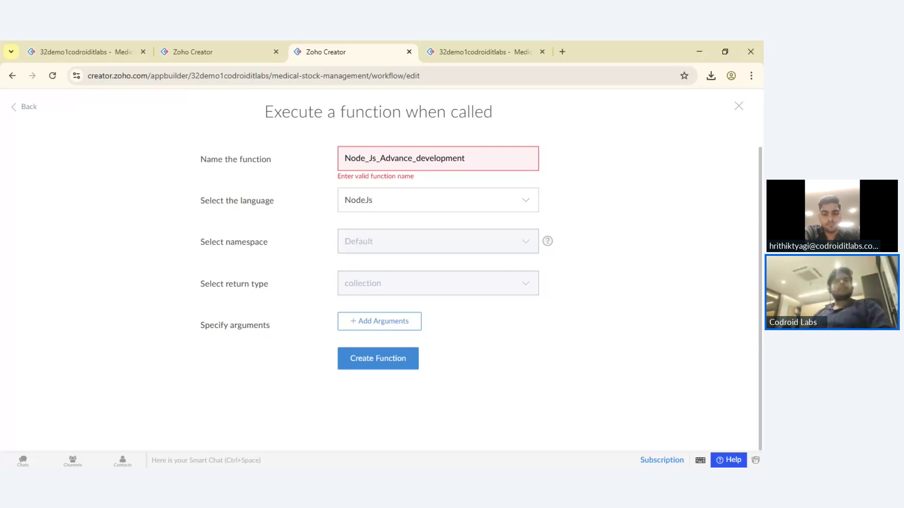
pyautogui.hotkey('ctrl', 'a')
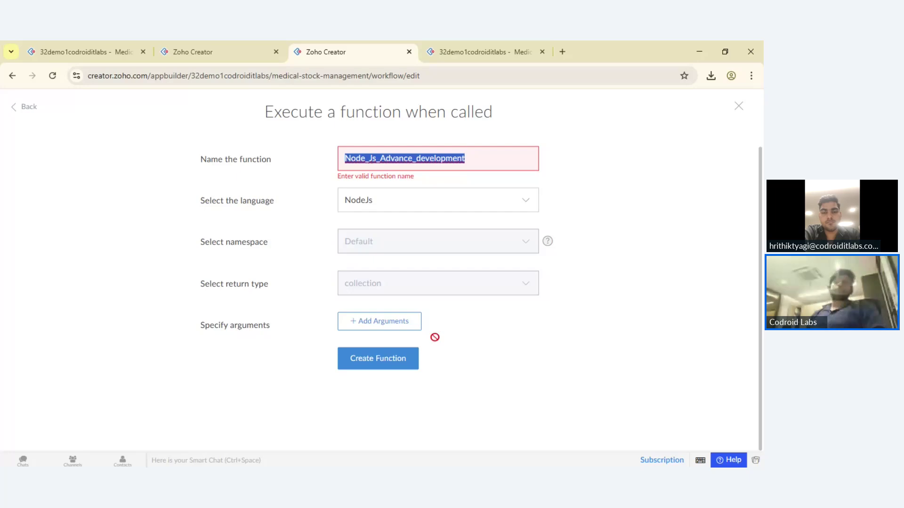
# Create the NodeJs function, enabling Zoho Cloud Functions for it
pyautogui.click(399, 360)
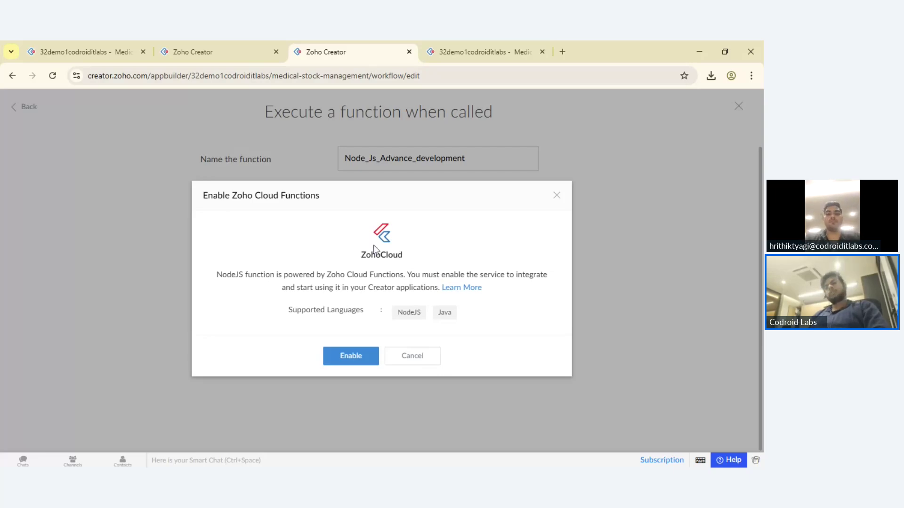
pyautogui.click(357, 359)
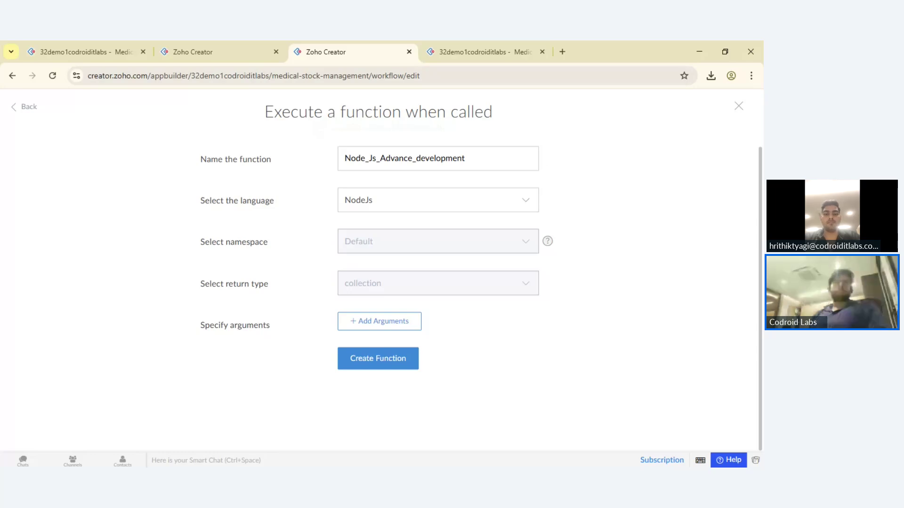
pyautogui.click(414, 351)
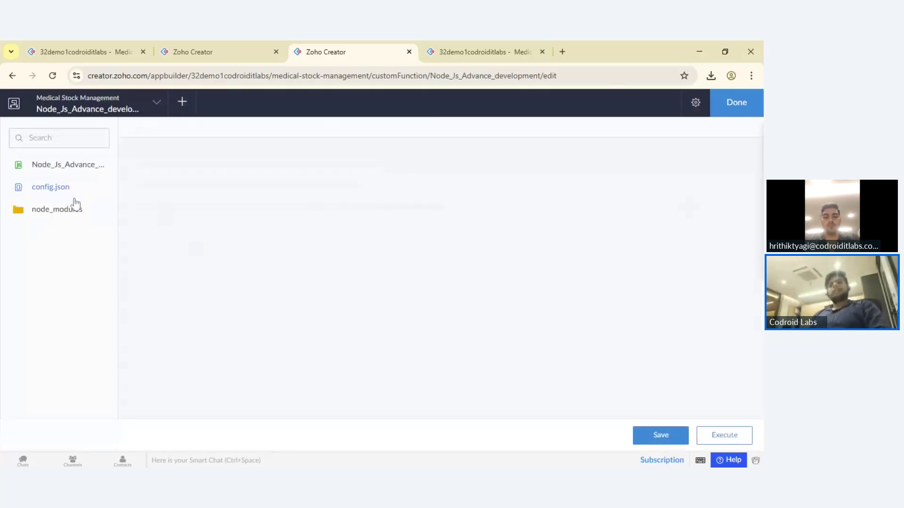
# Open the Node_Js_Advance_development.js file, execute the function and examine its result in the console
pyautogui.click(80, 165)
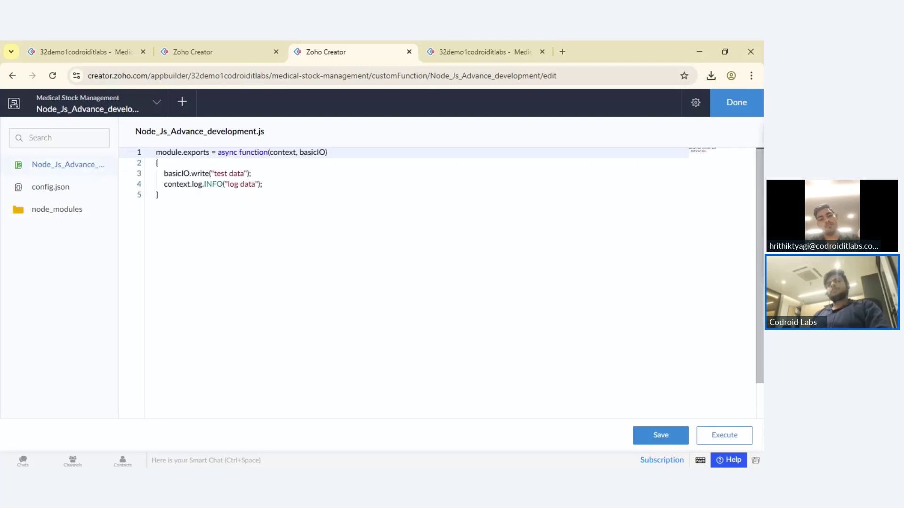
pyautogui.click(243, 184)
pyautogui.click(158, 163)
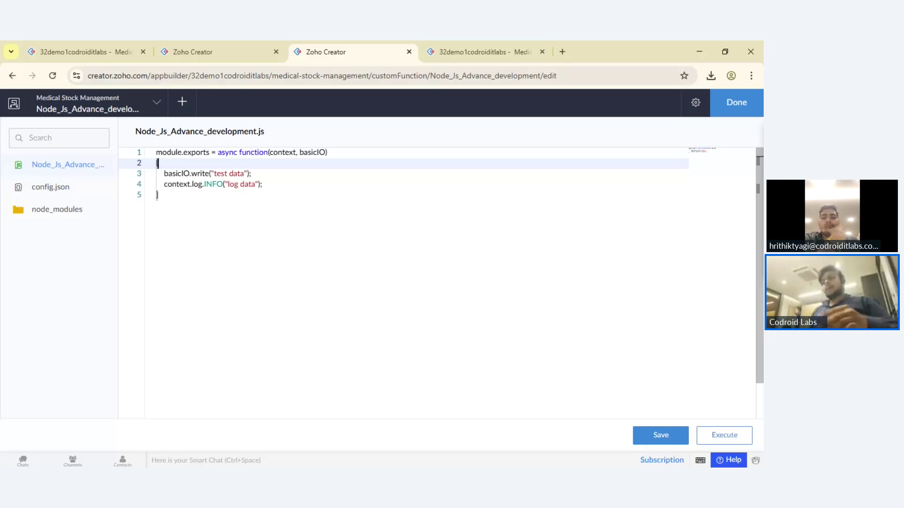
pyautogui.click(723, 437)
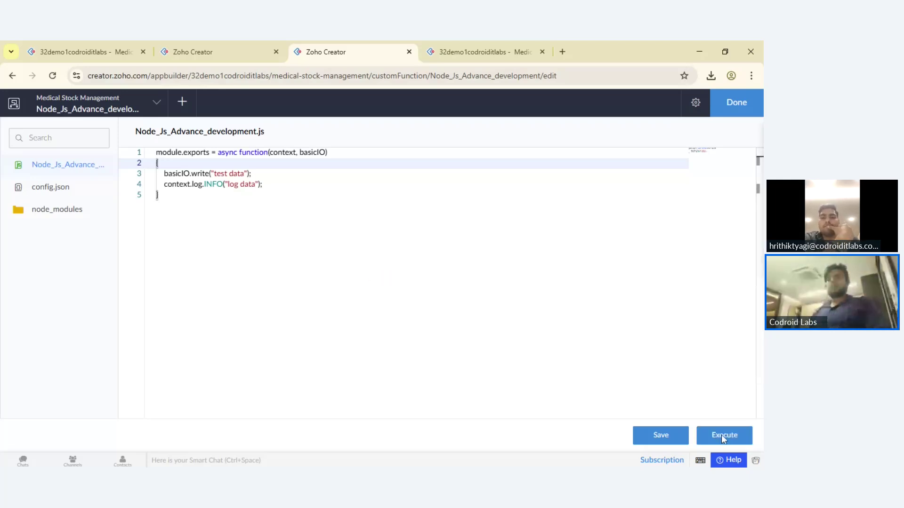
pyautogui.moveTo(573, 228); pyautogui.dragTo(680, 256)
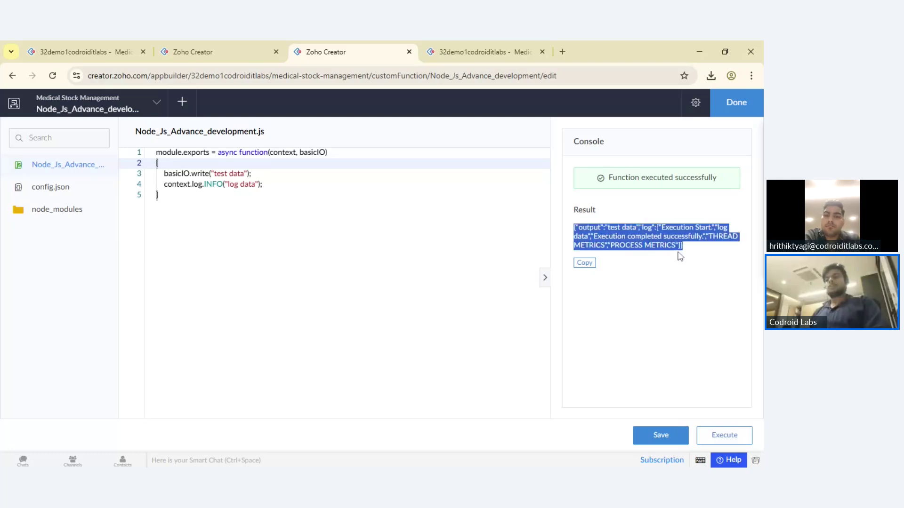
# Look over the function's code lines and finish editing to return to the application's workflows
pyautogui.click(158, 195)
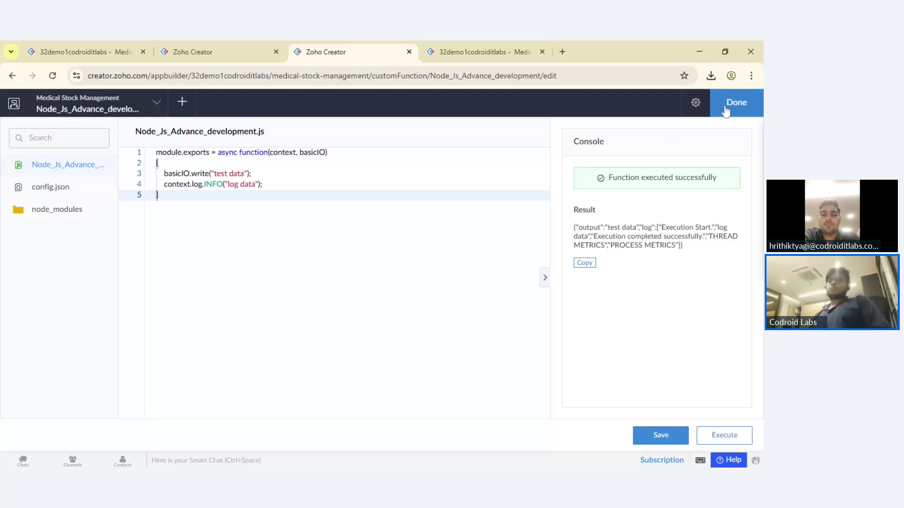
pyautogui.click(252, 173)
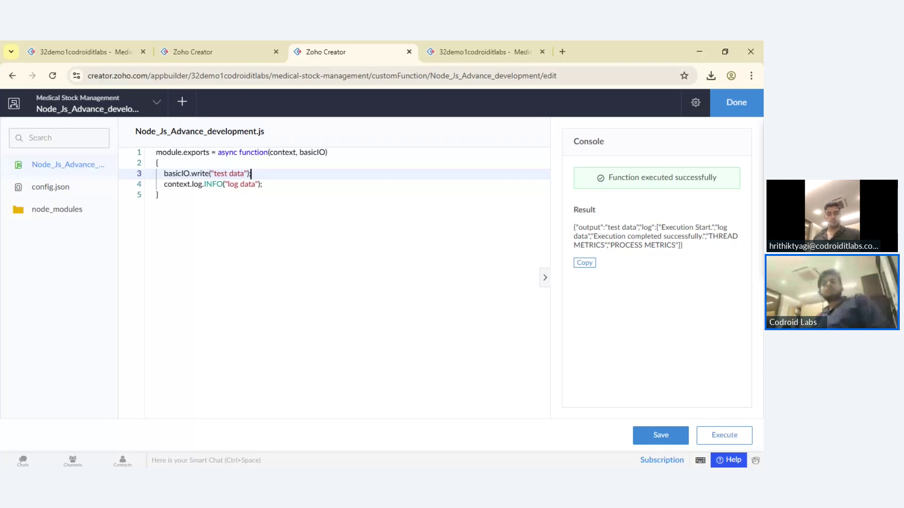
pyautogui.click(159, 194)
pyautogui.click(251, 174)
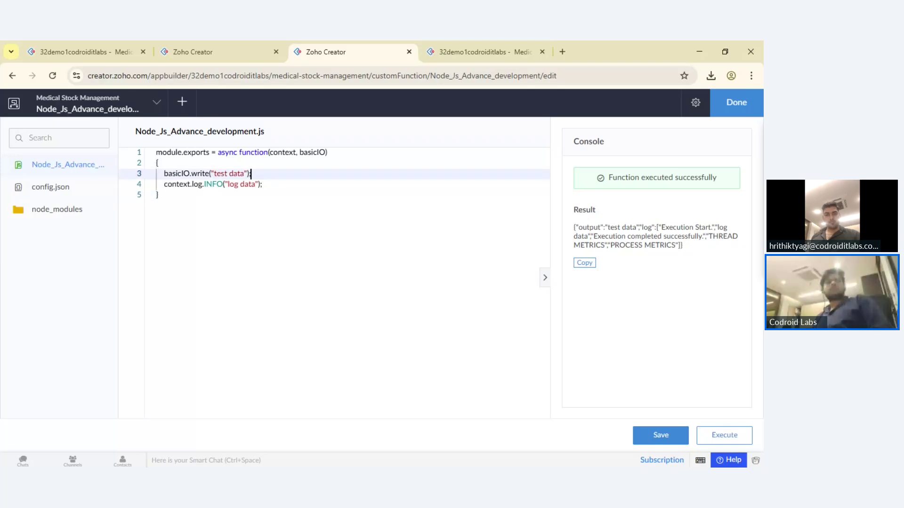
pyautogui.click(730, 105)
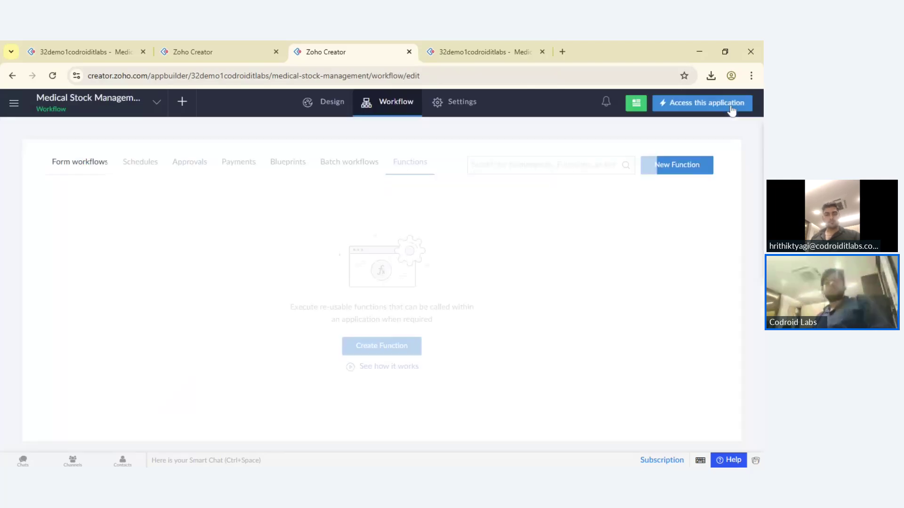
# Create a new function named JavaCode with Java as its language
pyautogui.click(679, 165)
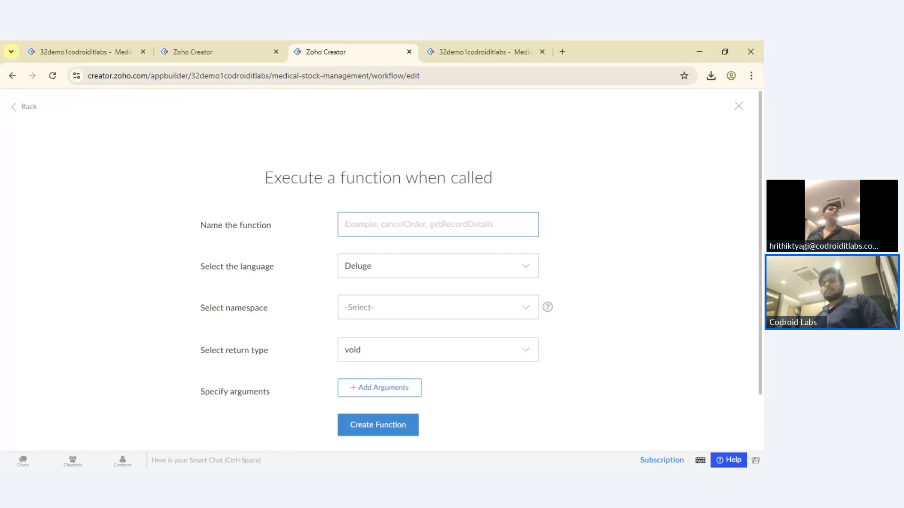
pyautogui.write('JavaCode')
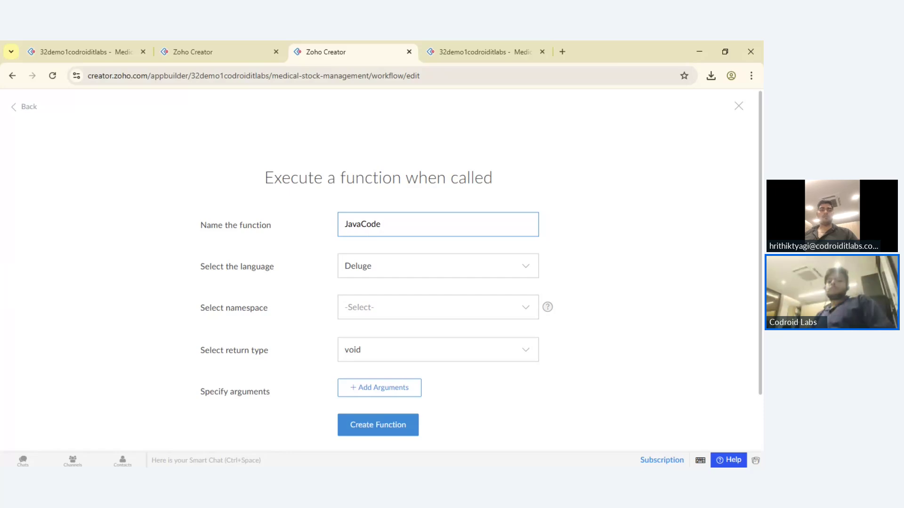
pyautogui.scroll(-2, 586, 206)
pyautogui.click(460, 202)
pyautogui.click(425, 261)
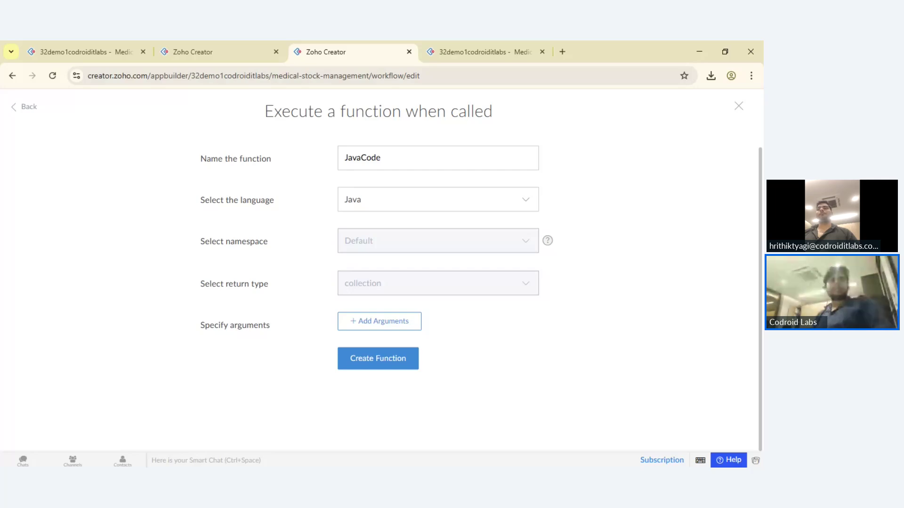
pyautogui.click(396, 361)
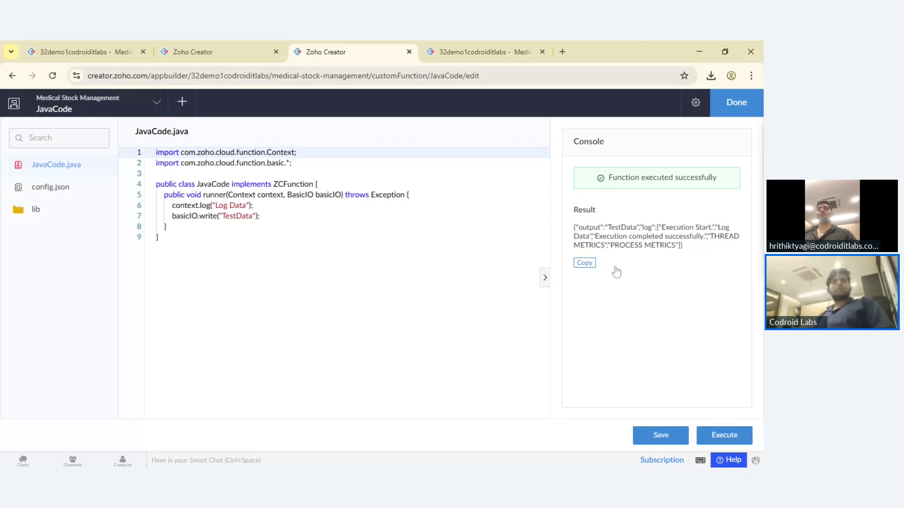
# Finish editing the JavaCode function and go to the custom APIs in the account's microservices
pyautogui.click(739, 115)
pyautogui.click(14, 103)
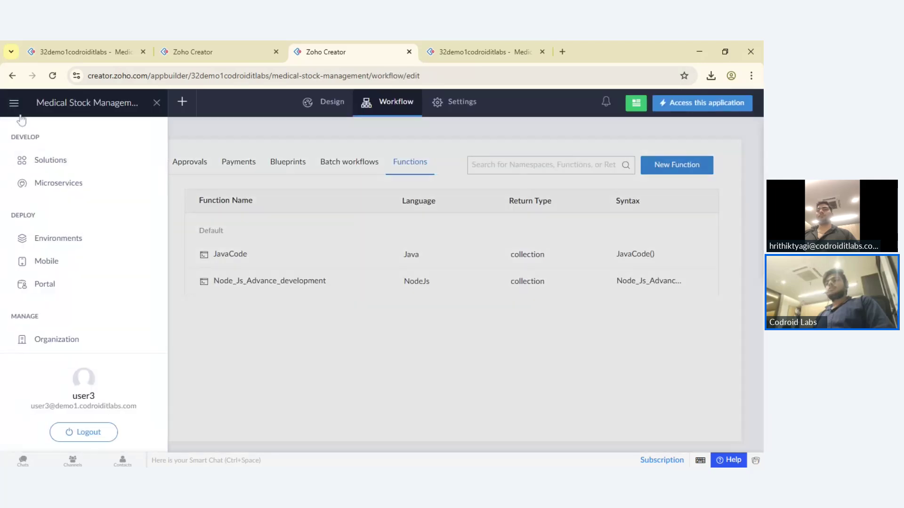
pyautogui.click(49, 162)
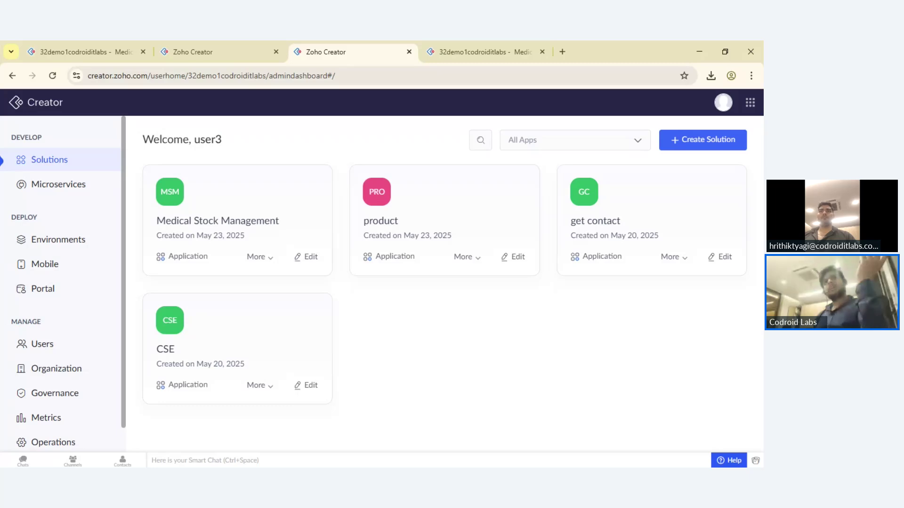
pyautogui.click(63, 245)
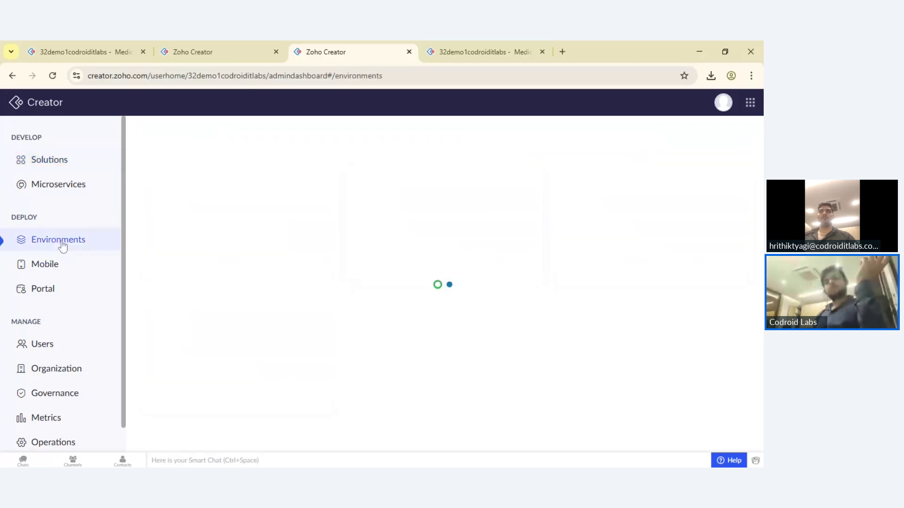
pyautogui.click(72, 190)
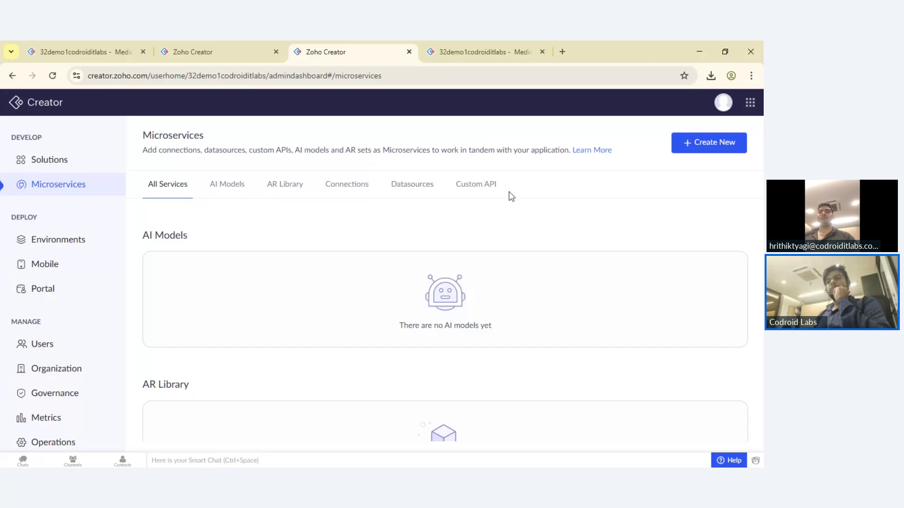
pyautogui.click(486, 192)
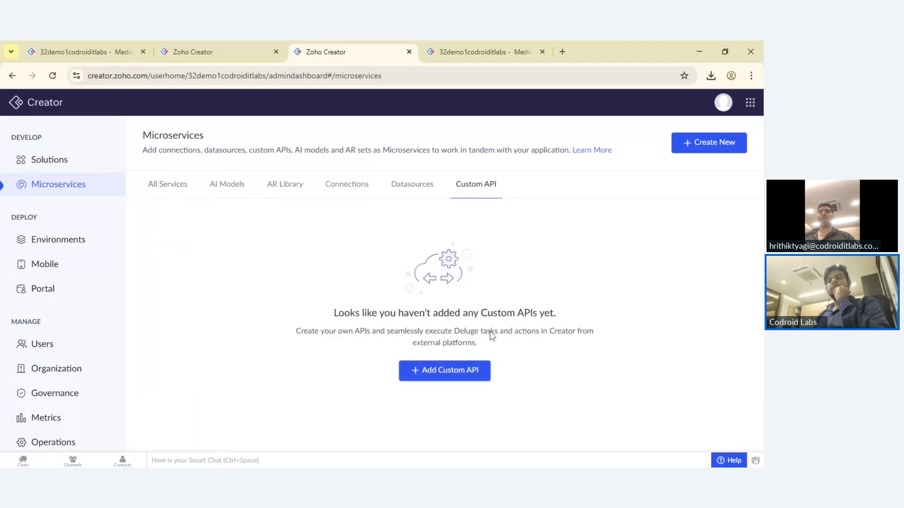
# Start a new custom API with the display name Java and continue to its request settings
pyautogui.click(478, 370)
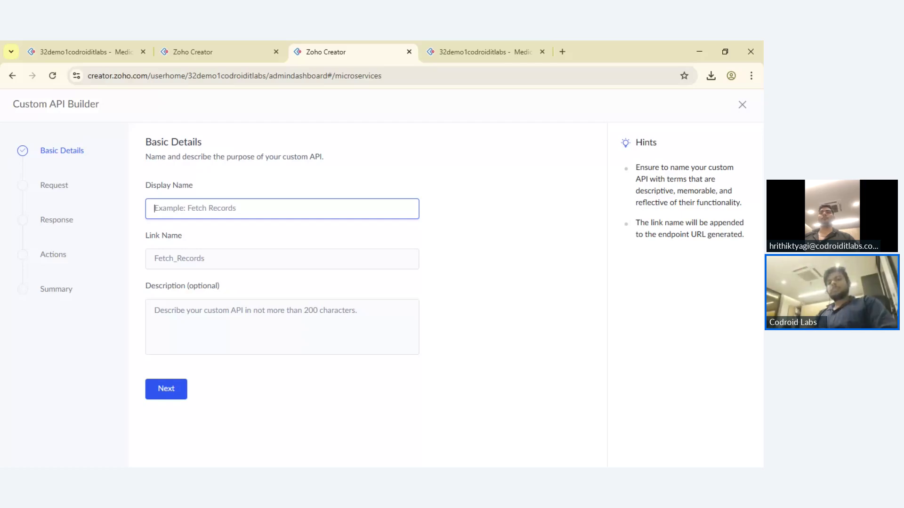
pyautogui.write('S')
pyautogui.press('BackSpace')
pyautogui.write('Java')
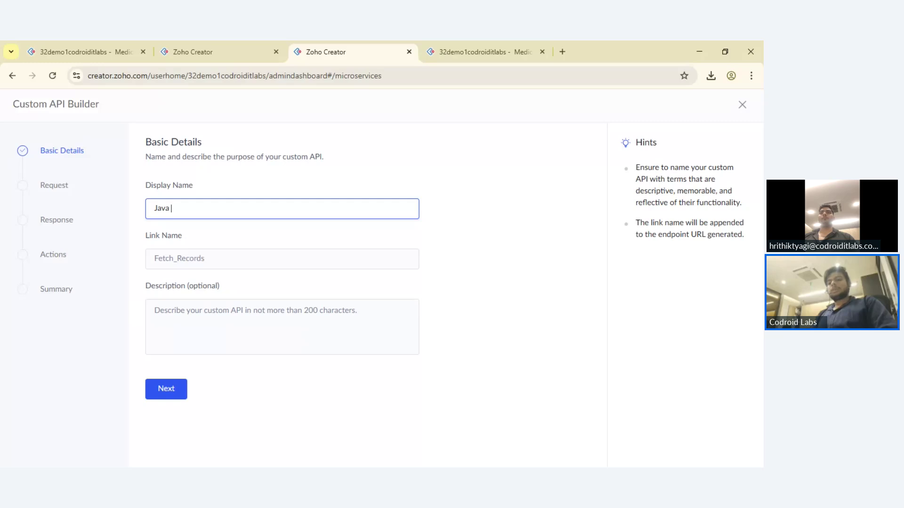
pyautogui.press('BackSpace')
pyautogui.click(217, 252)
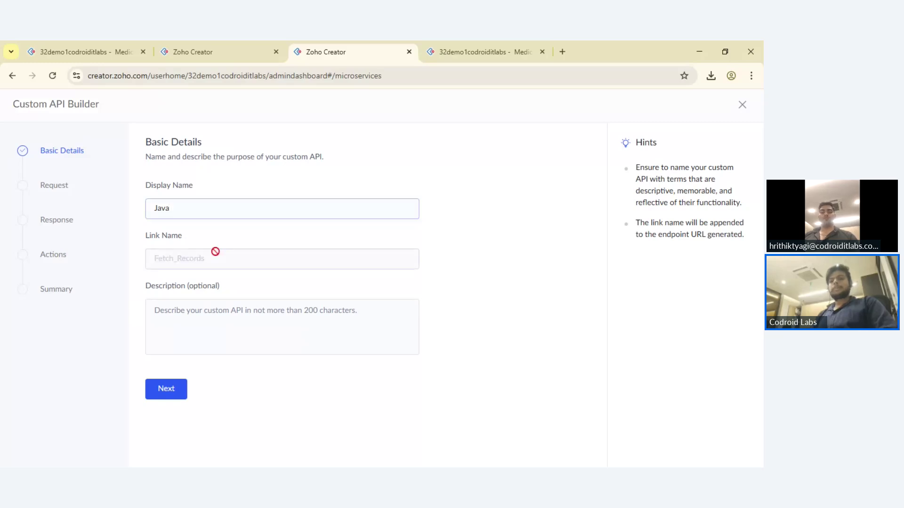
pyautogui.press('Return')
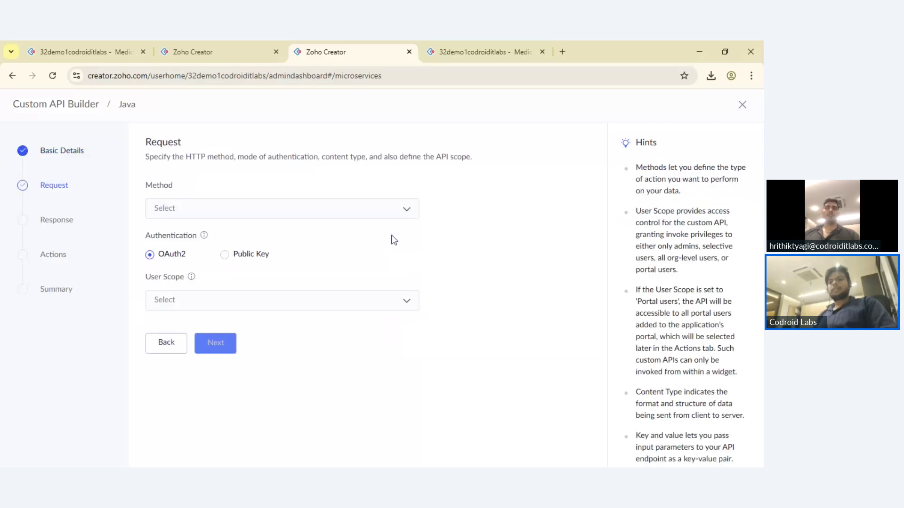
# Set the API request to the GET method with the Admin only user scope, keeping OAuth2 authentication
pyautogui.click(294, 214)
pyautogui.click(264, 232)
pyautogui.click(216, 301)
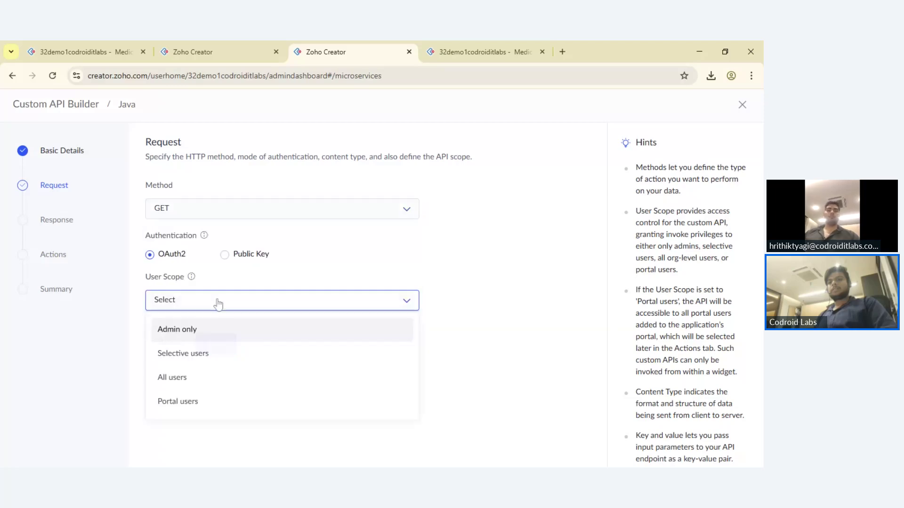
pyautogui.click(216, 336)
pyautogui.click(224, 305)
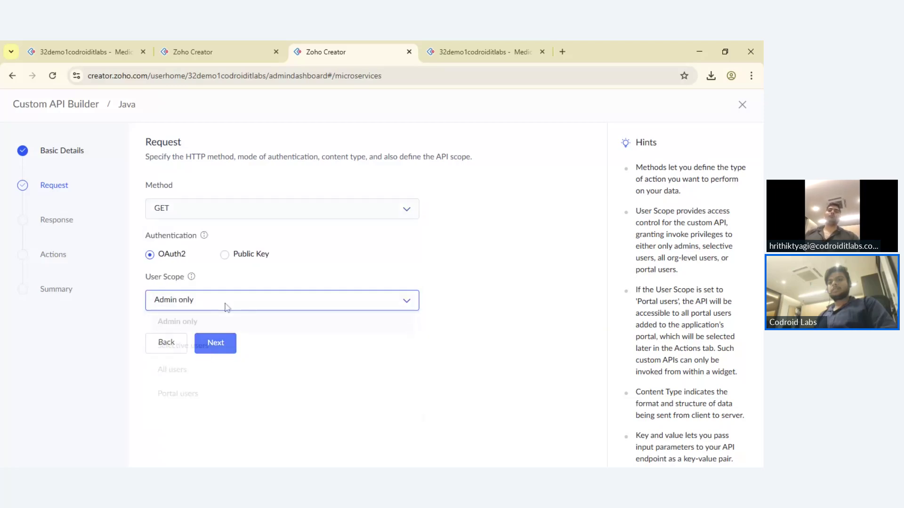
pyautogui.press('Return')
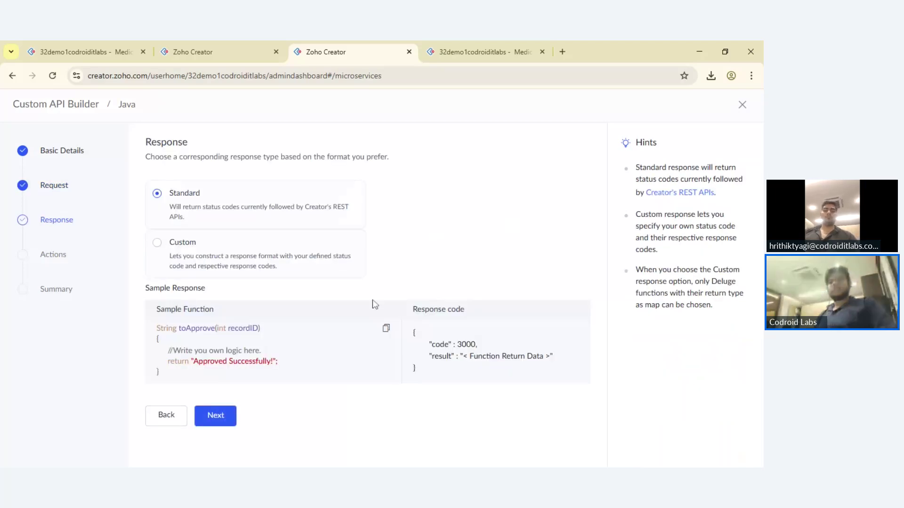
# Keep the Standard response and assign the API's action to the Medical Stock Management application in the Default namespace
pyautogui.click(214, 415)
pyautogui.click(250, 209)
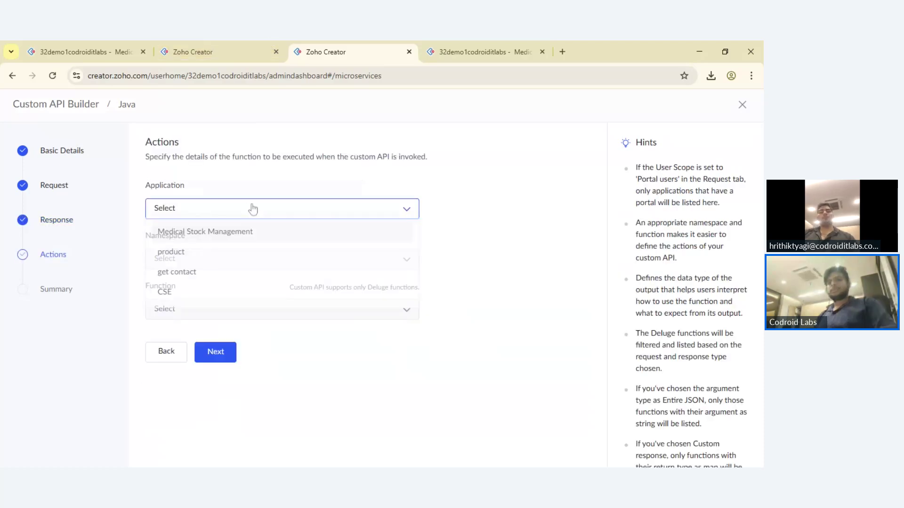
pyautogui.click(247, 240)
pyautogui.click(238, 258)
pyautogui.click(222, 284)
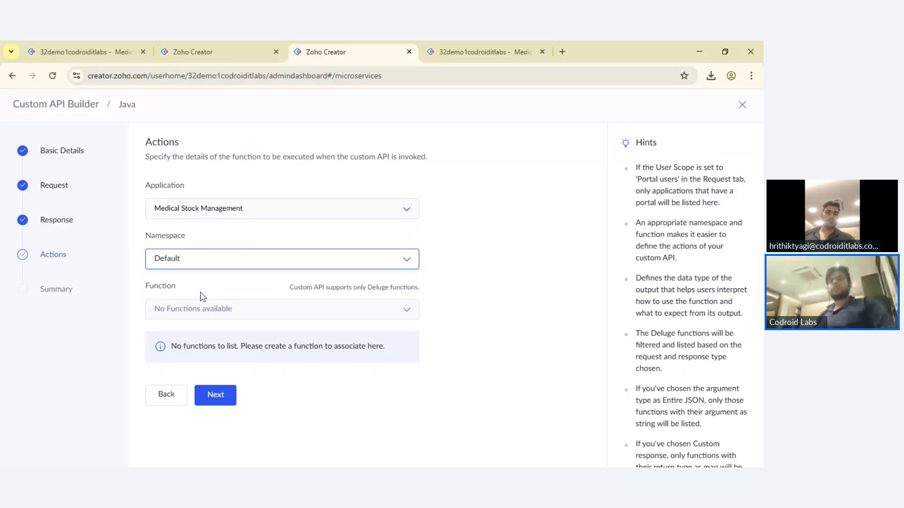
# Reselect the Medical Stock Management application and the Default namespace for the API's action
pyautogui.click(363, 264)
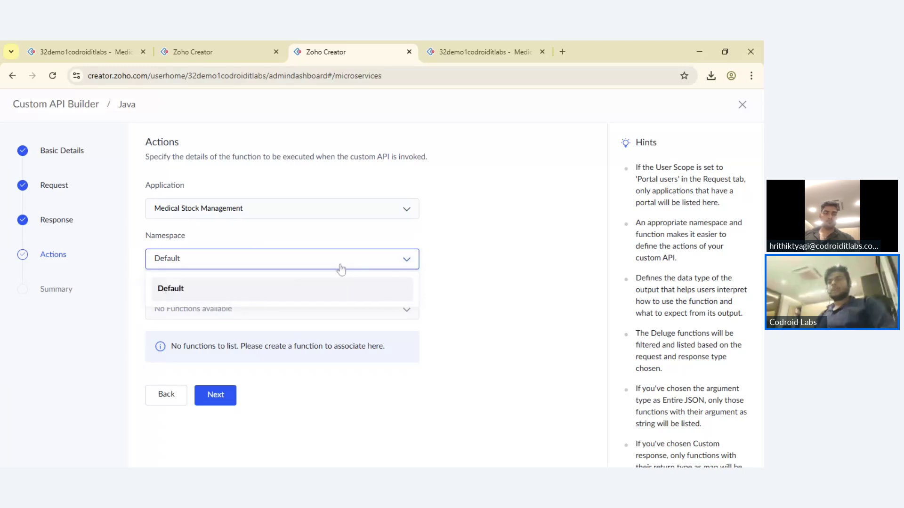
pyautogui.click(355, 208)
pyautogui.click(309, 236)
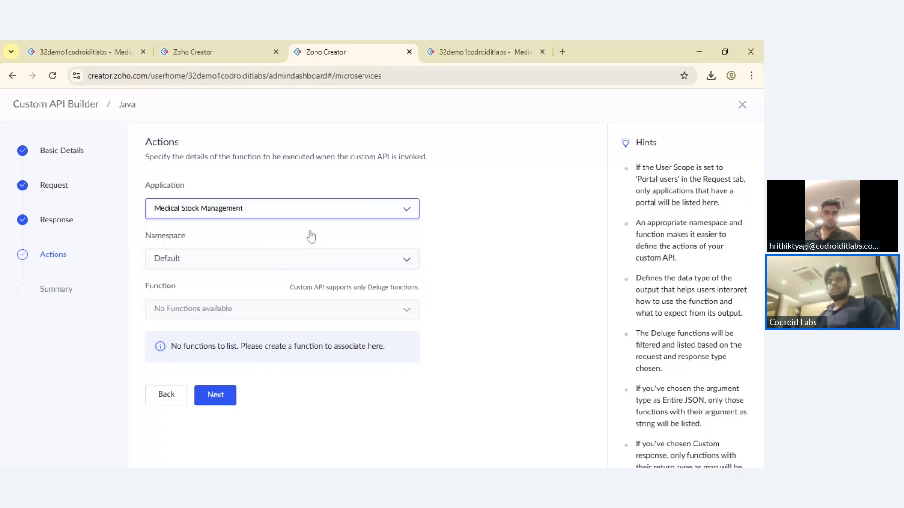
pyautogui.click(268, 261)
pyautogui.click(219, 287)
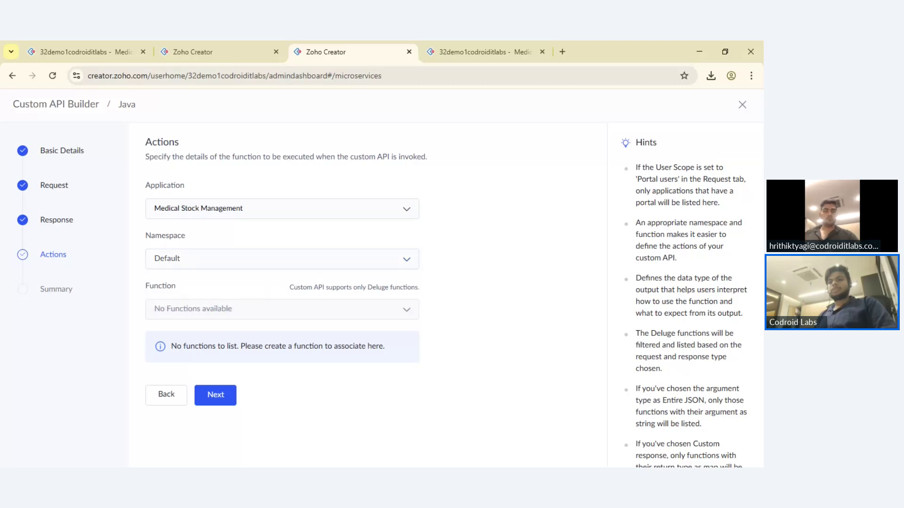
pyautogui.click(453, 44)
pyautogui.click(238, 43)
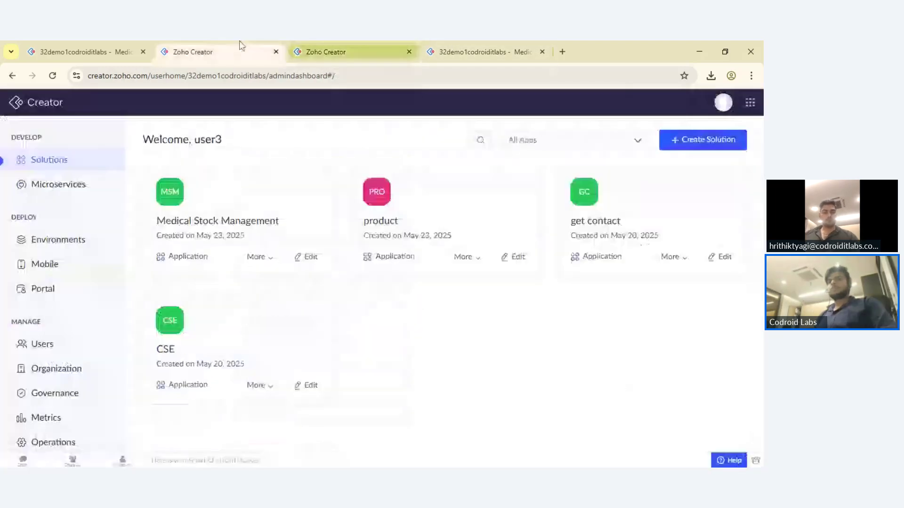
pyautogui.click(349, 42)
pyautogui.click(439, 44)
pyautogui.click(353, 52)
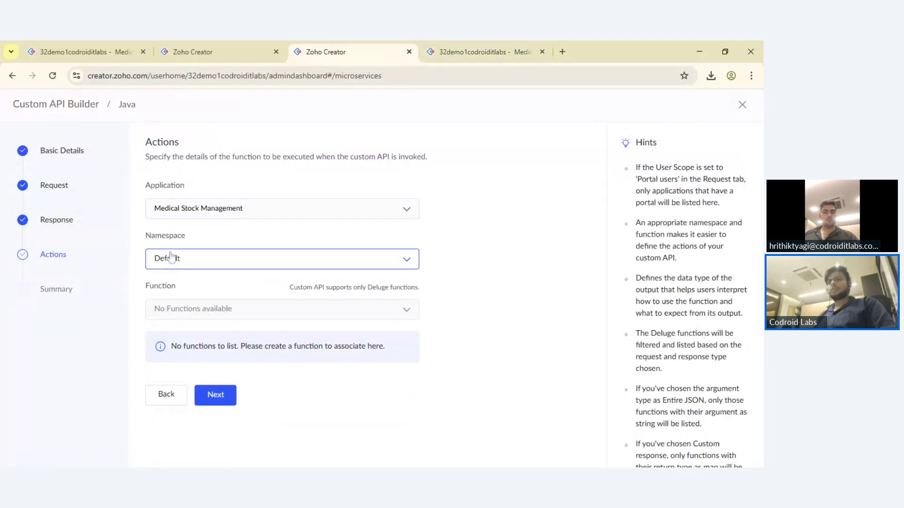
# Check the namespace options, the Function field and the note on which functions custom APIs support
pyautogui.click(282, 261)
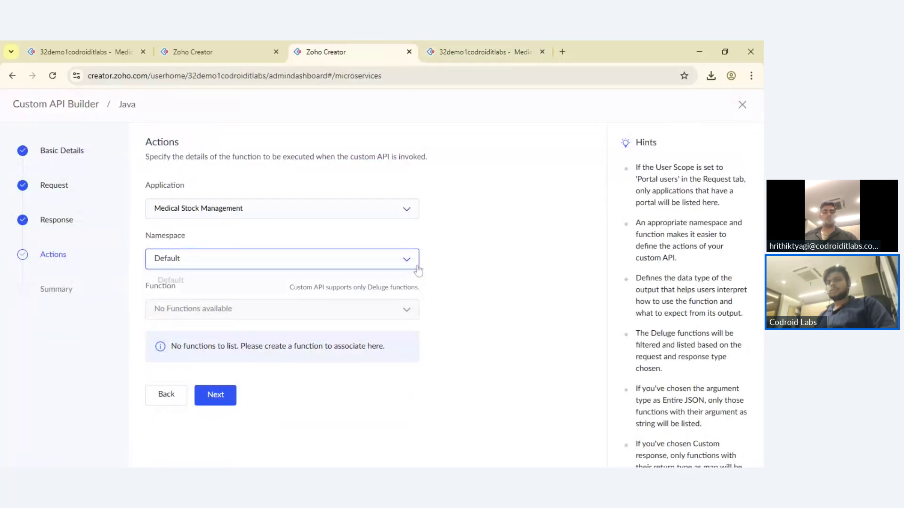
pyautogui.click(284, 306)
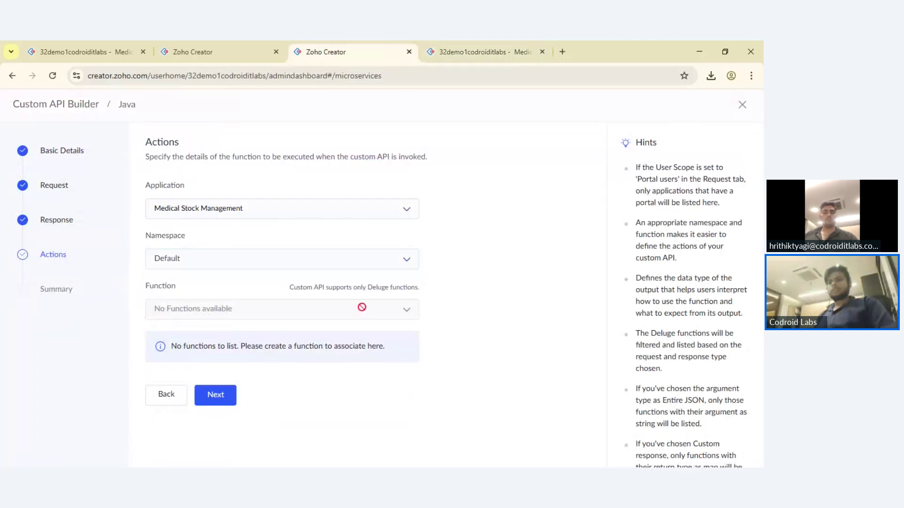
pyautogui.moveTo(328, 287); pyautogui.dragTo(418, 295)
pyautogui.click(326, 303)
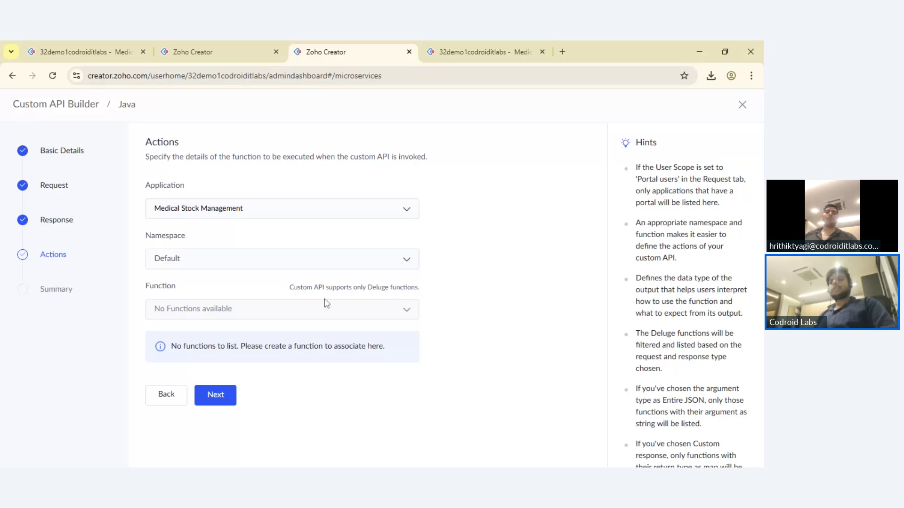
pyautogui.moveTo(326, 304); pyautogui.dragTo(297, 288)
pyautogui.click(362, 278)
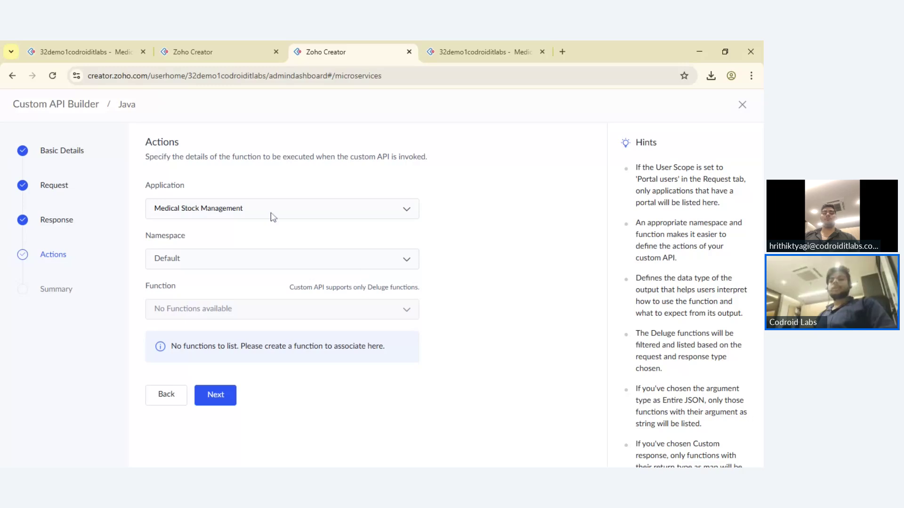
# Open the Medical Stock Management application in the neighbouring browser tab and return to the Custom API Builder
pyautogui.hotkey('ctrl', 'pageup')
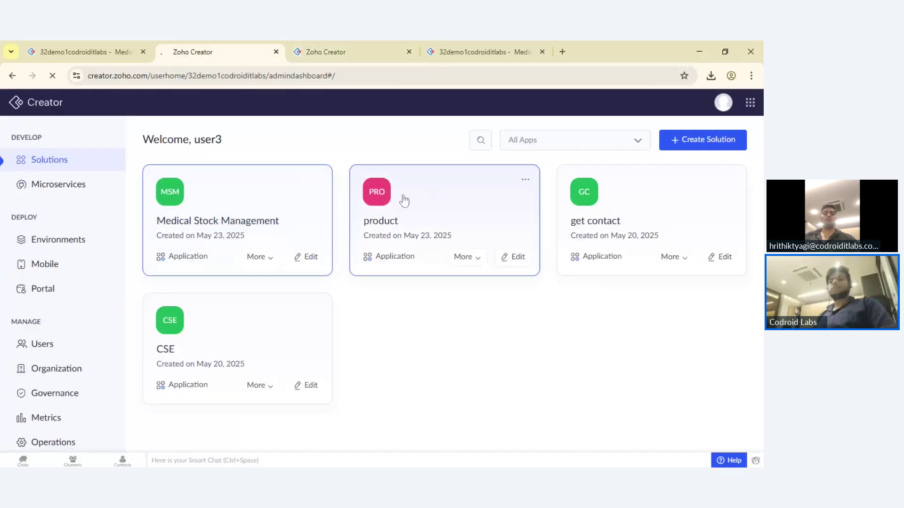
pyautogui.hotkey('ctrl', 'pagedown')
pyautogui.hotkey('ctrl', 'pageup')
pyautogui.hotkey('ctrl', 'pagedown')
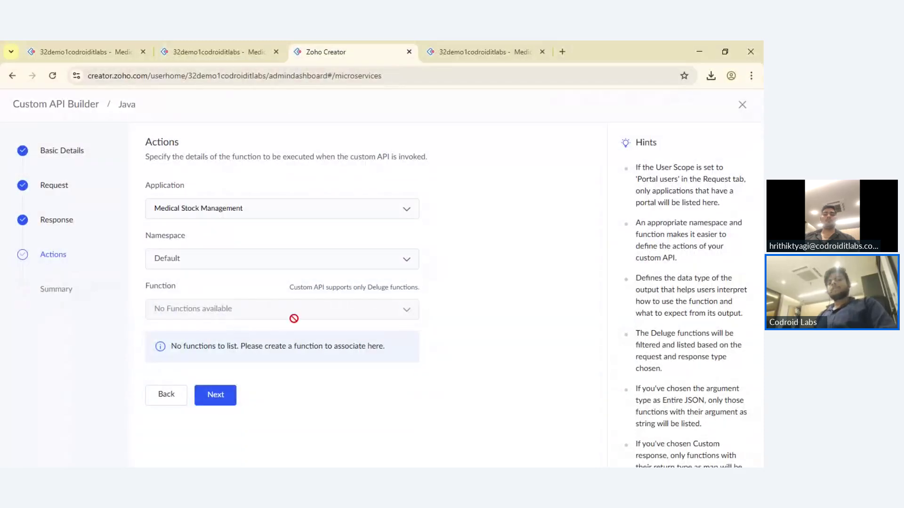
pyautogui.click(232, 41)
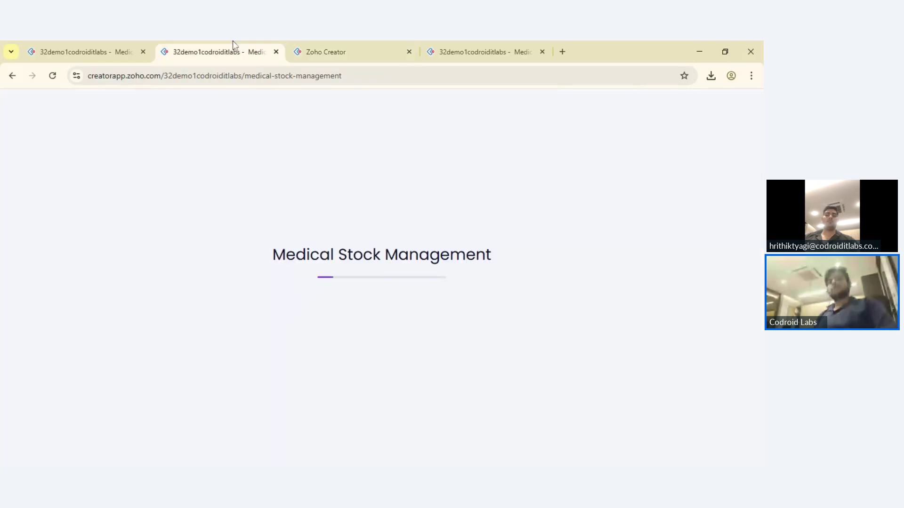
pyautogui.click(338, 45)
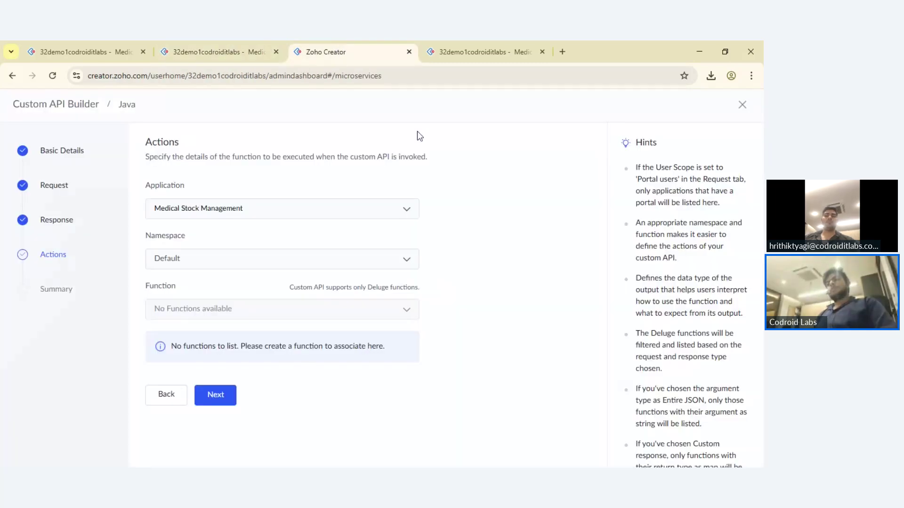
# Read the action hints, return to the response settings and close the Custom API Builder, leaving the Java API as a draft
pyautogui.scroll(-1, 641, 192)
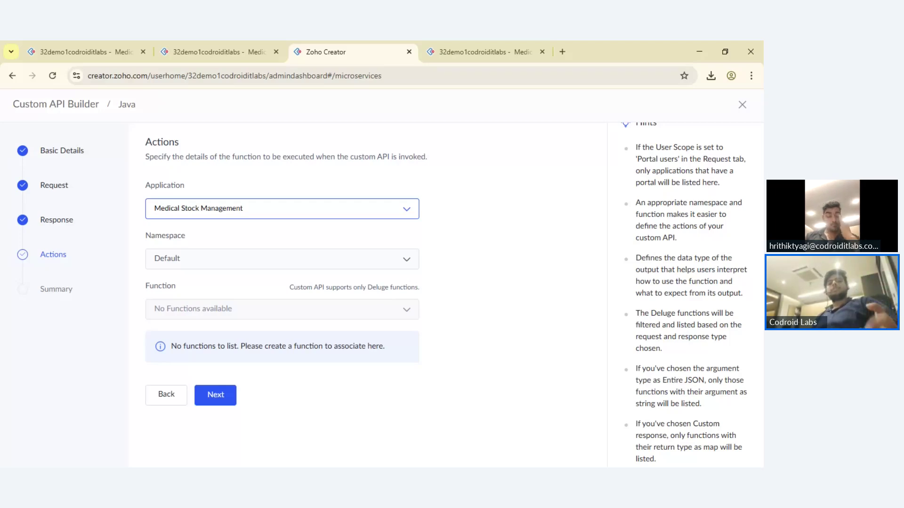
pyautogui.click(179, 400)
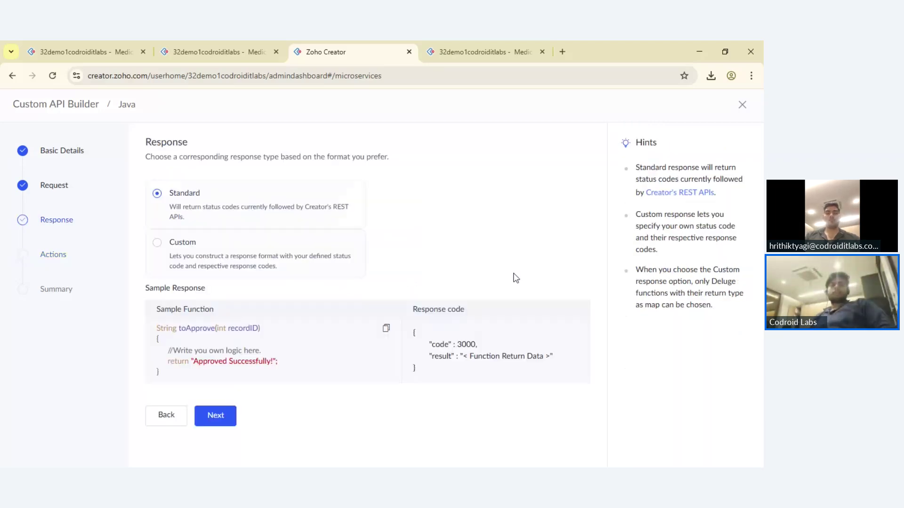
pyautogui.click(742, 106)
pyautogui.click(383, 271)
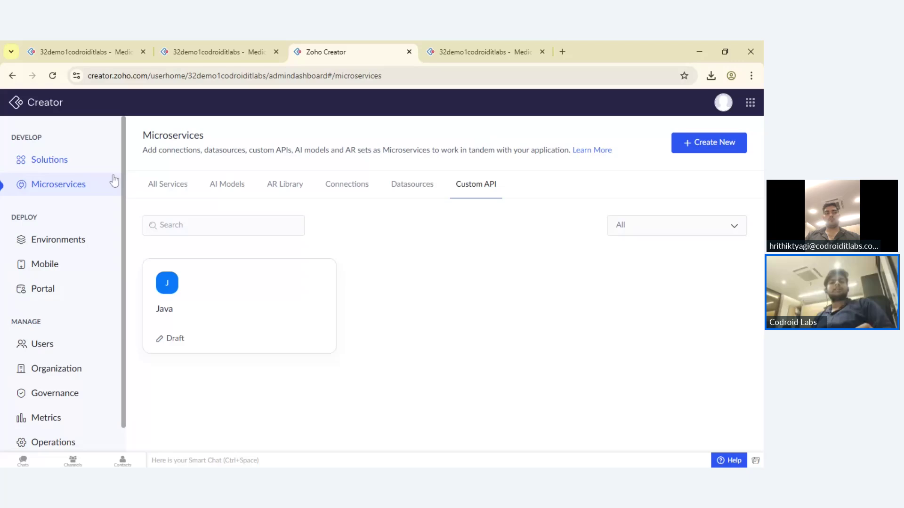
# Open a new browser tab
pyautogui.click(523, 52)
pyautogui.click(563, 50)
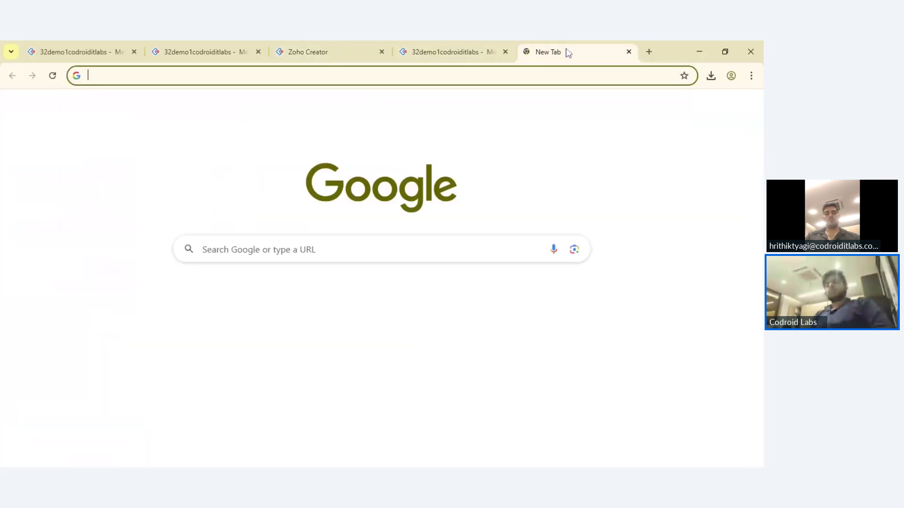
pyautogui.write('catylis')
pyautogui.press('BackSpace')
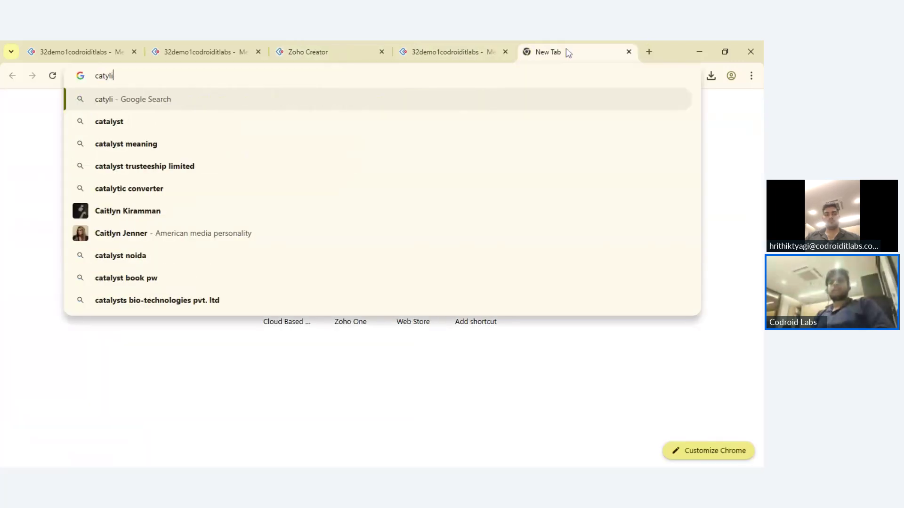
pyautogui.press('Down')
pyautogui.press('Escape')
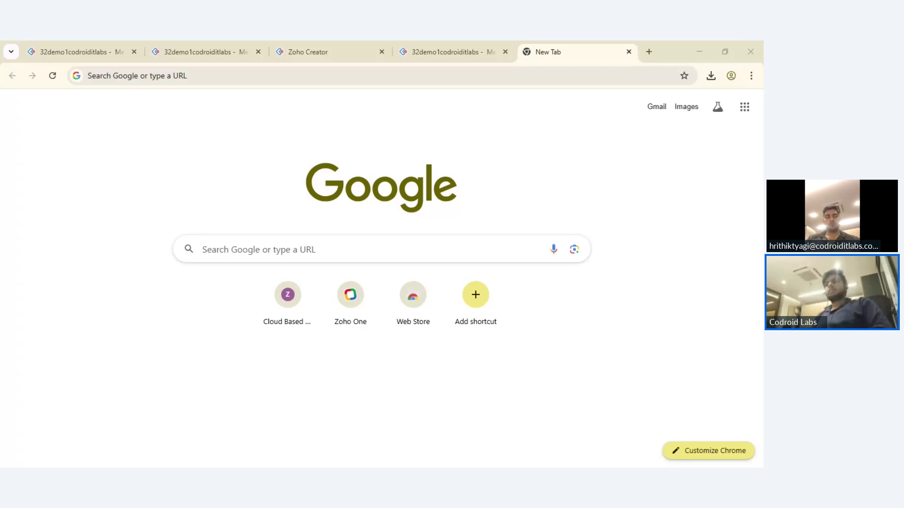
# Search Google for ZOHO catalyst and open the Catalyst by Zoho website from the results
pyautogui.click(141, 76)
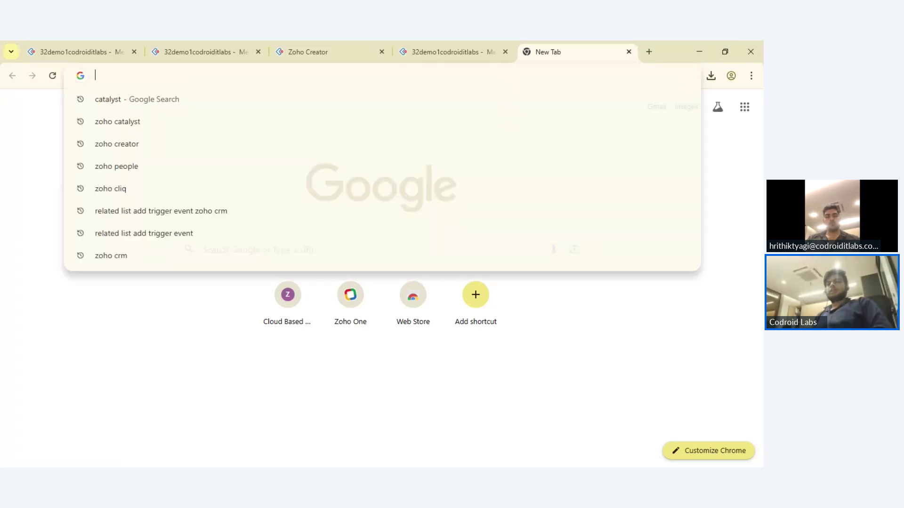
pyautogui.write('zoho ')
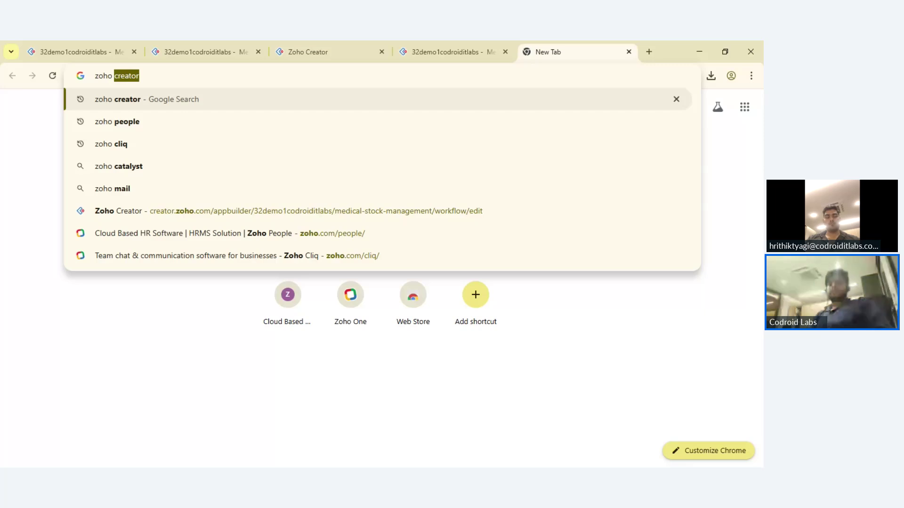
pyautogui.write('ca')
pyautogui.press('Return')
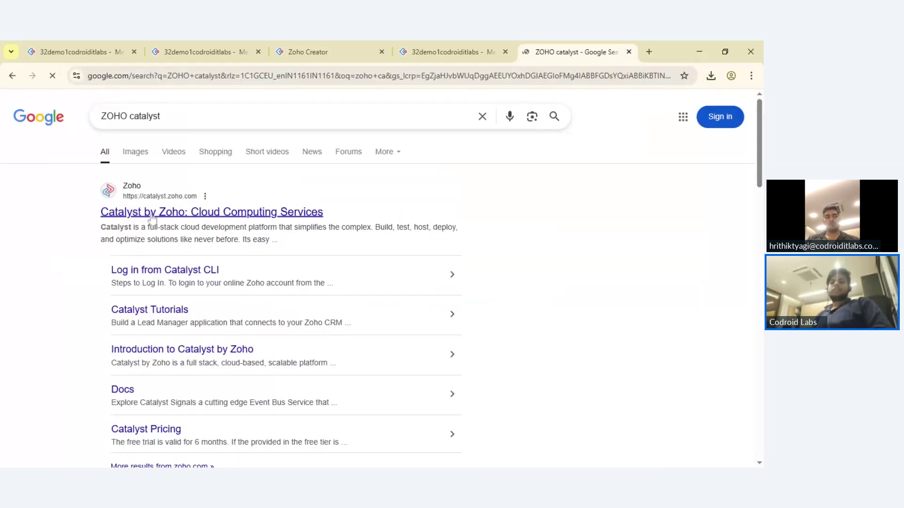
pyautogui.click(152, 214)
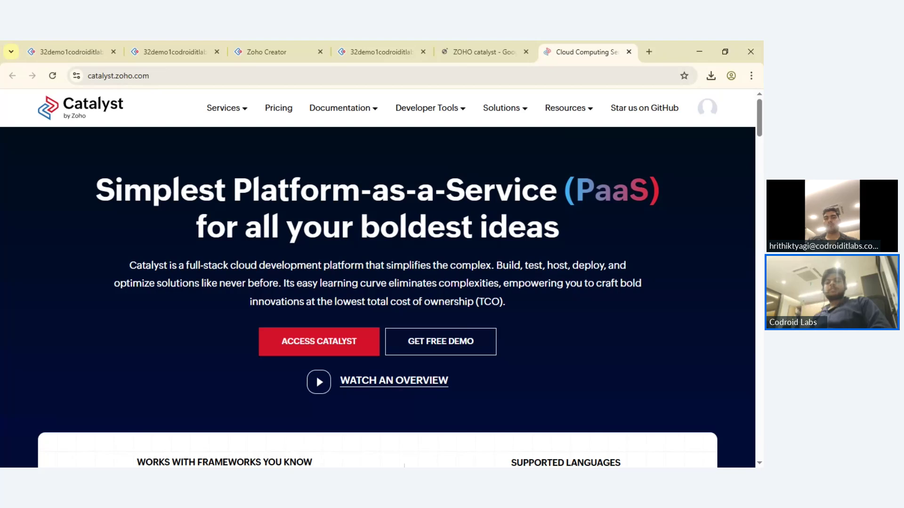
# Examine the Catalyst home page's platform introduction and its sections on supported frameworks and languages
pyautogui.scroll(-4, 407, 234)
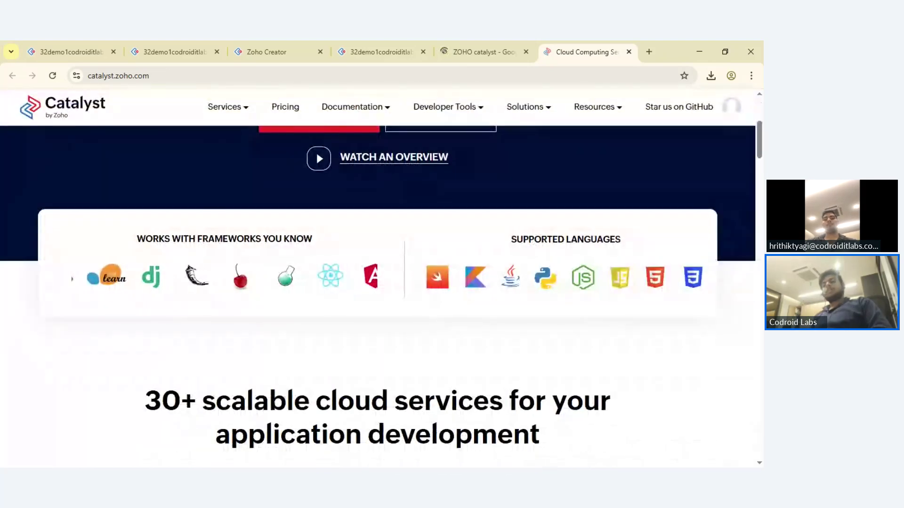
pyautogui.scroll(2, 406, 234)
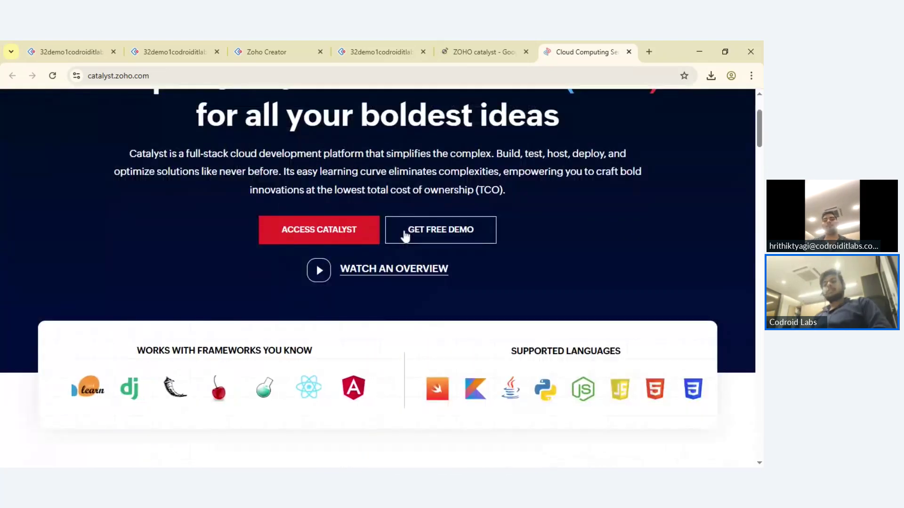
pyautogui.scroll(-3, 407, 233)
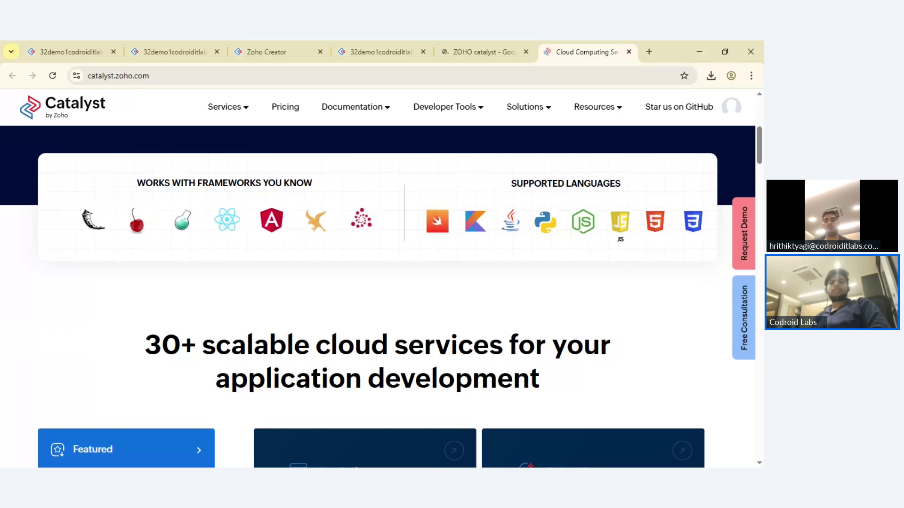
pyautogui.scroll(2, 616, 241)
pyautogui.scroll(-2, 616, 241)
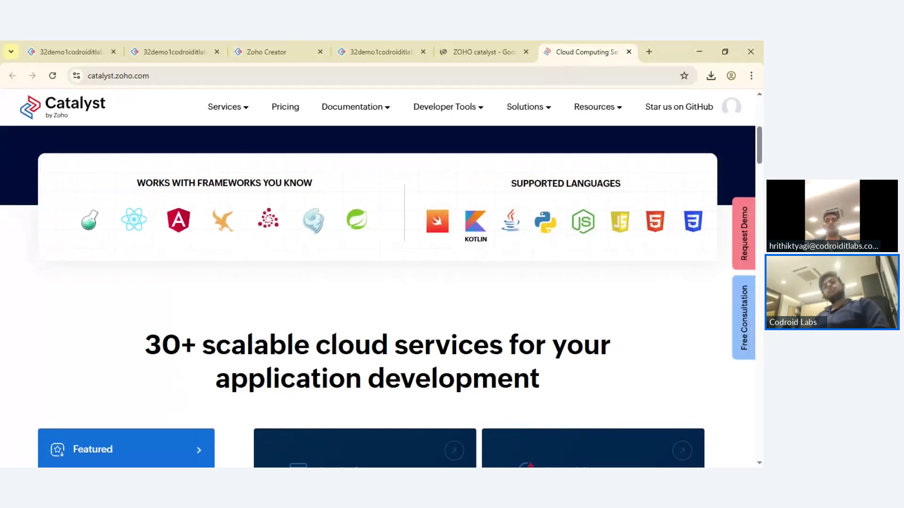
pyautogui.scroll(5, 473, 248)
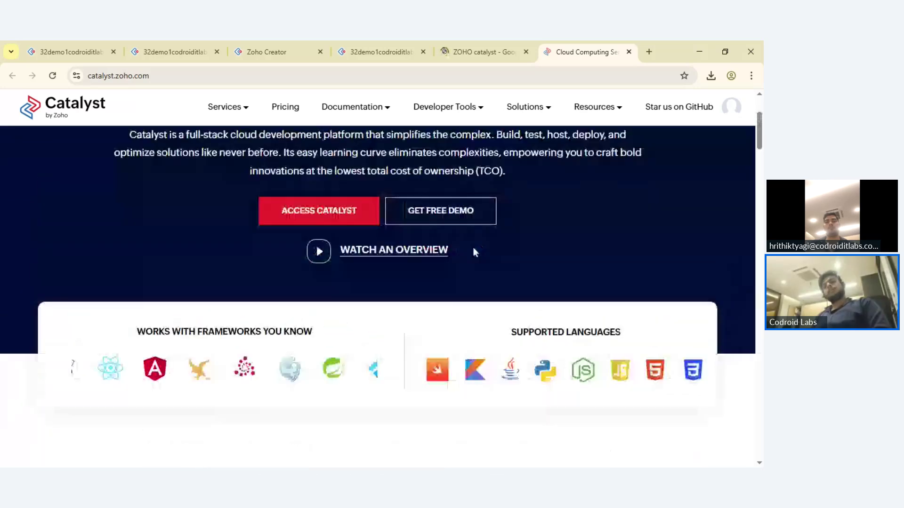
pyautogui.scroll(-5, 473, 248)
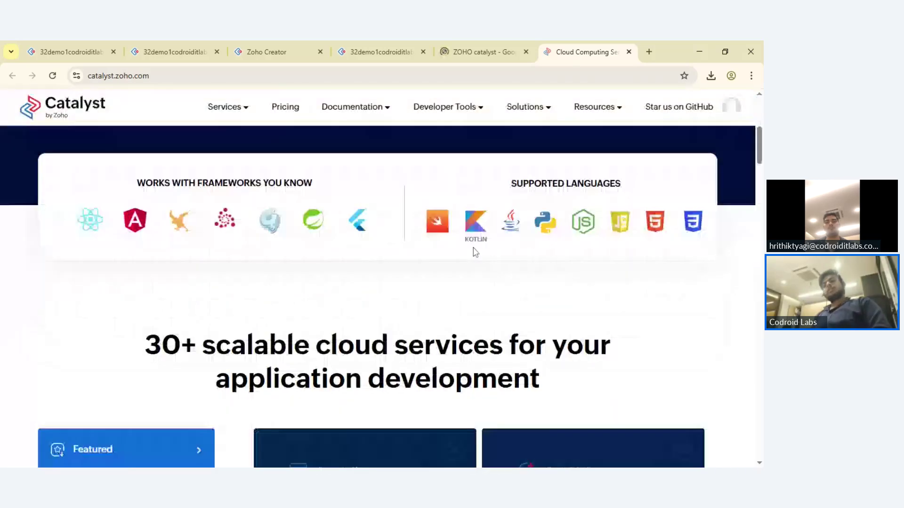
# Show the AI/ML category of Catalyst's cloud services and read the ZiaServices, ConvoKraft and QuickML descriptions
pyautogui.scroll(-5, 475, 251)
pyautogui.click(140, 228)
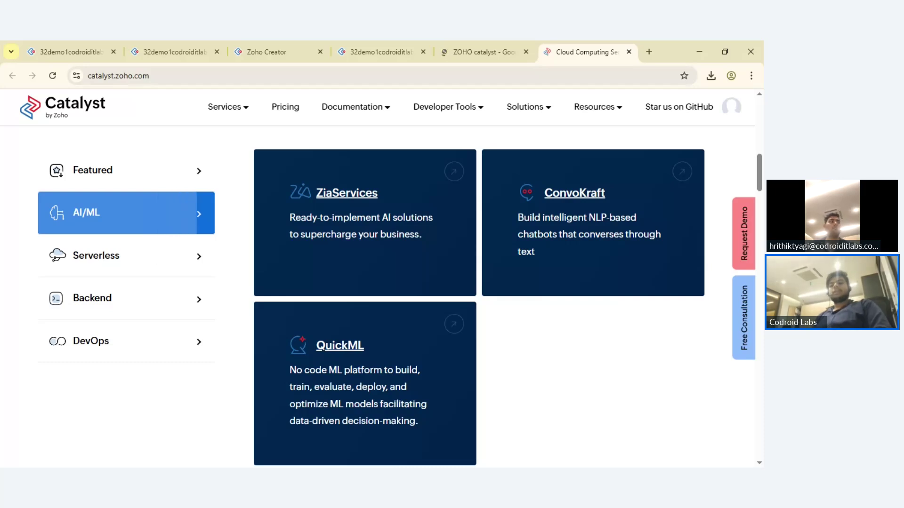
pyautogui.scroll(-1, 574, 251)
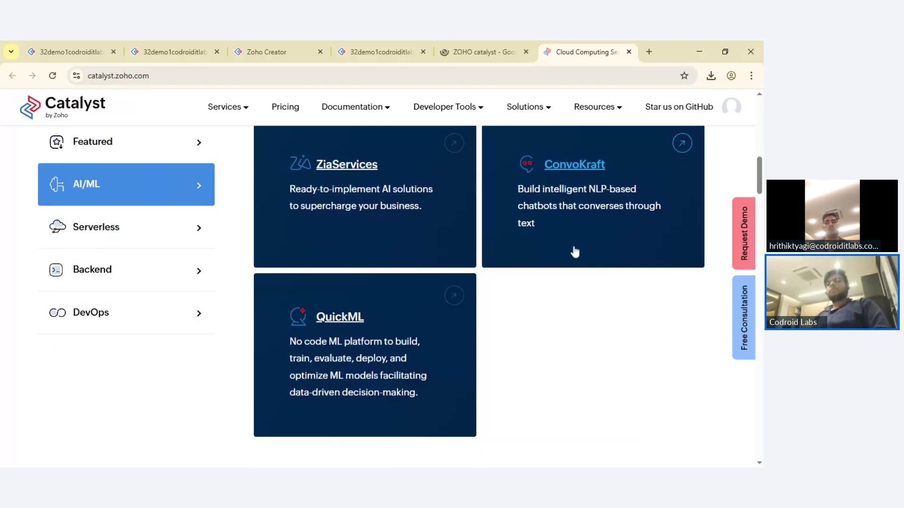
pyautogui.scroll(-2, 575, 252)
pyautogui.scroll(3, 575, 252)
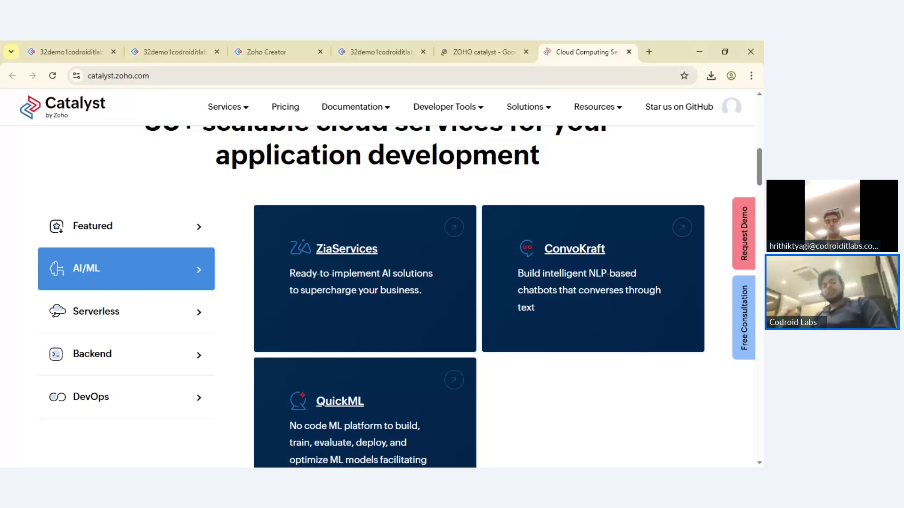
pyautogui.scroll(-2, 474, 261)
pyautogui.scroll(2, 474, 260)
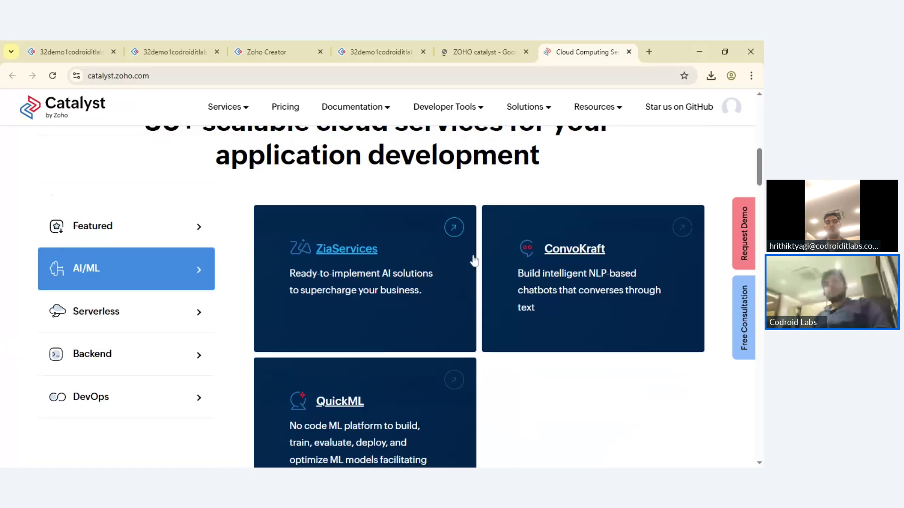
pyautogui.scroll(-2, 474, 261)
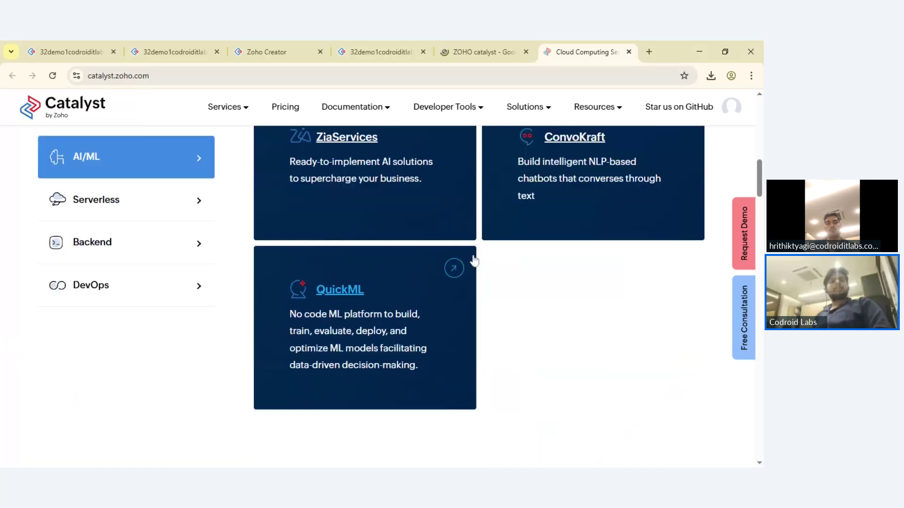
pyautogui.scroll(2, 473, 260)
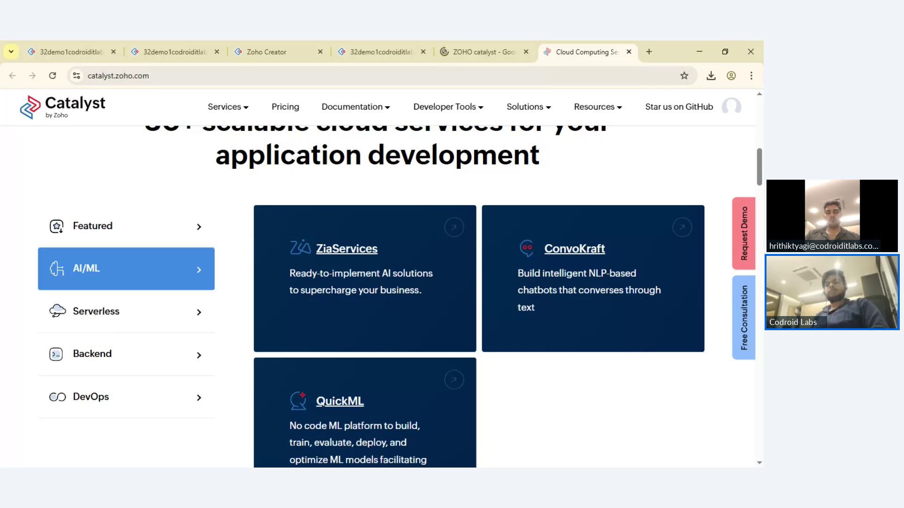
pyautogui.click(152, 280)
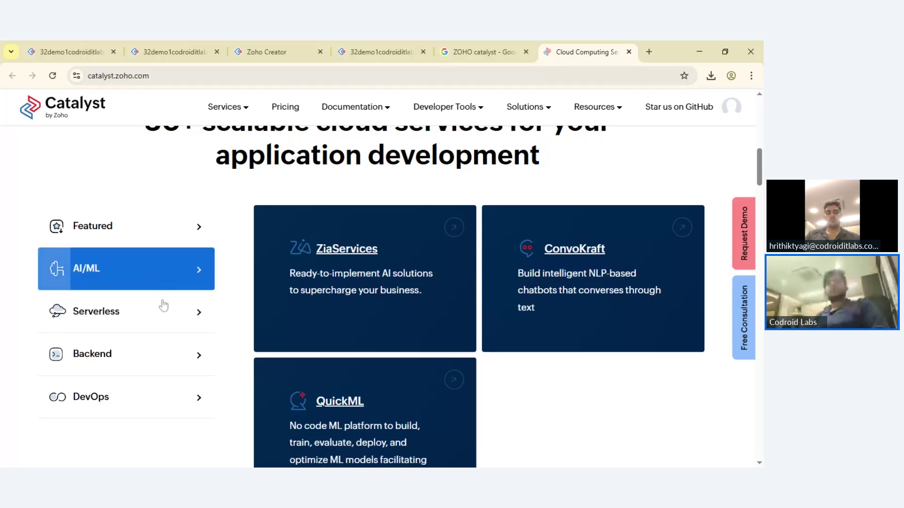
pyautogui.scroll(-5, 668, 260)
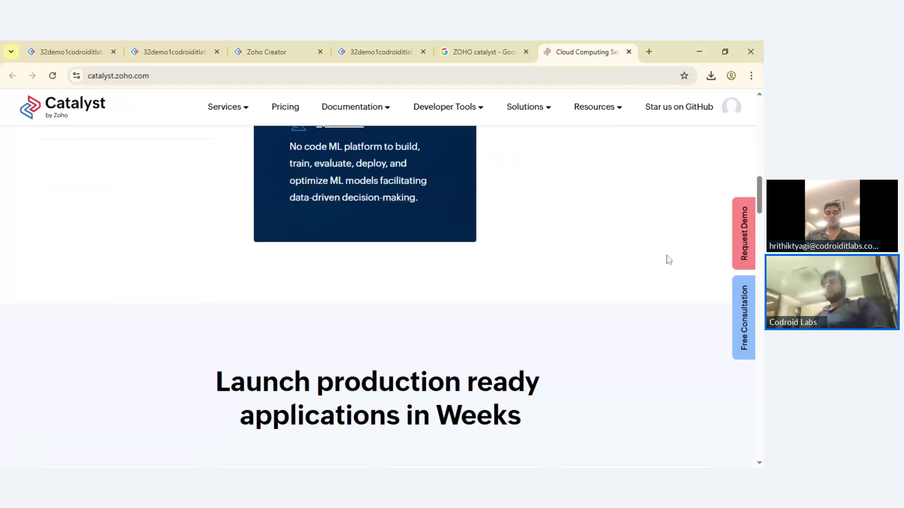
pyautogui.scroll(5, 668, 260)
# Look through the Backend and DevOps categories of Catalyst's cloud services and return to the page's introduction
pyautogui.click(156, 299)
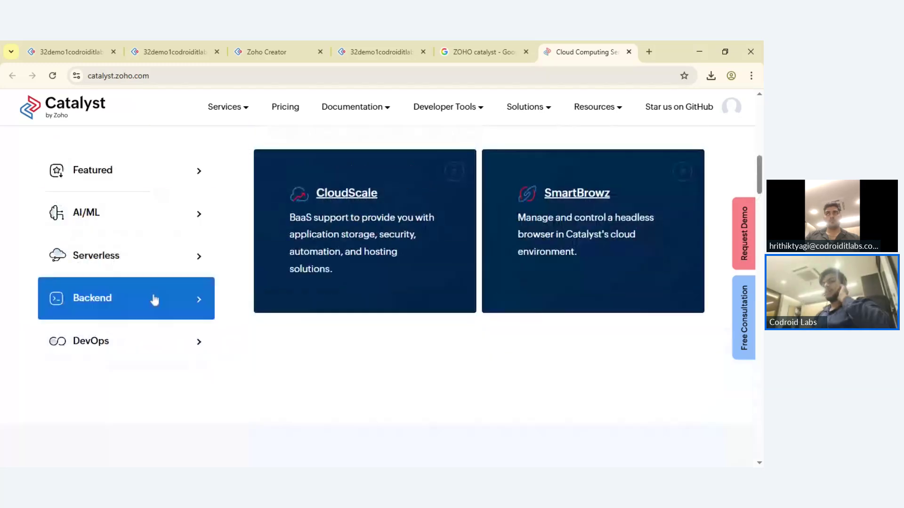
pyautogui.scroll(-4, 157, 312)
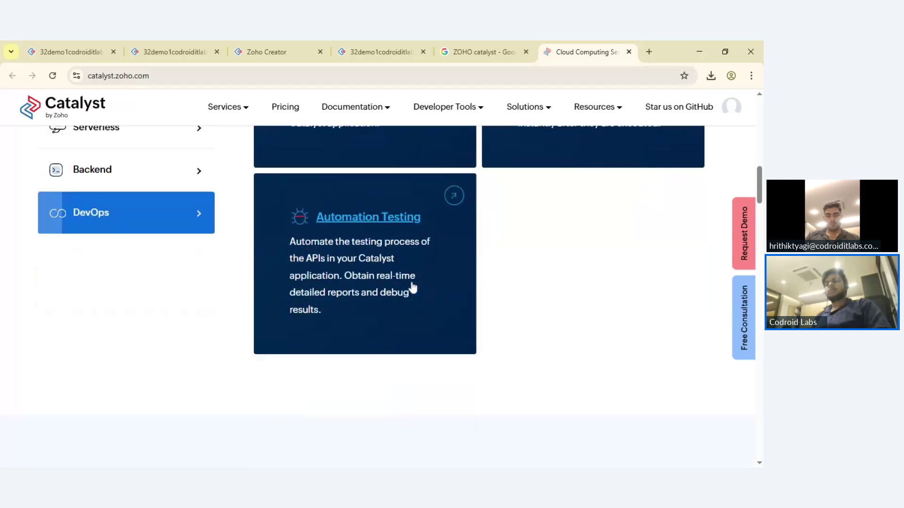
pyautogui.scroll(7, 412, 289)
pyautogui.scroll(-4, 412, 286)
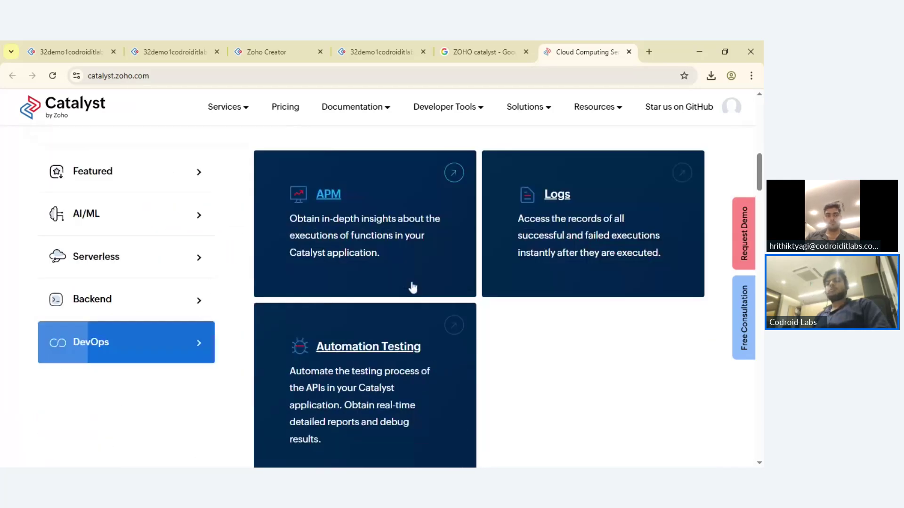
pyautogui.scroll(10, 413, 288)
pyautogui.scroll(-1, 315, 318)
pyautogui.scroll(1, 315, 318)
# Switch to the live Medical Stock form and return to the Catalyst home page
pyautogui.click(397, 49)
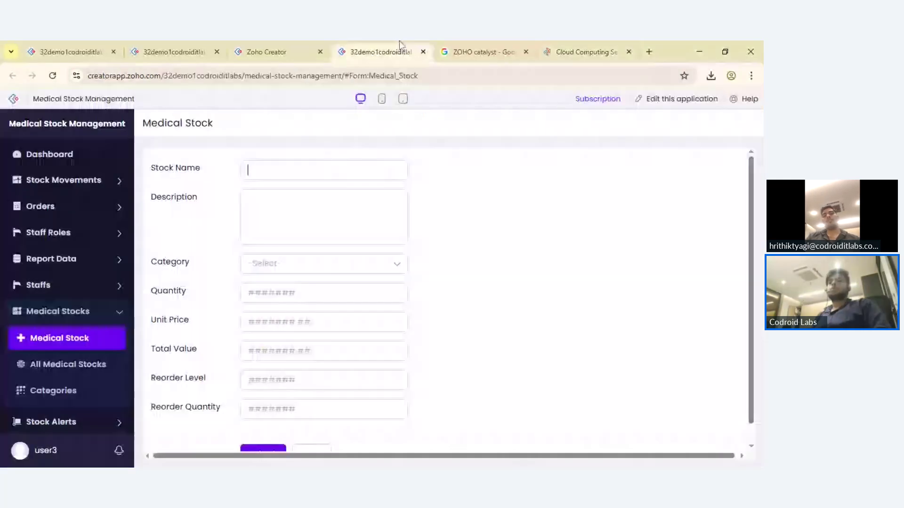
pyautogui.click(499, 47)
pyautogui.click(563, 54)
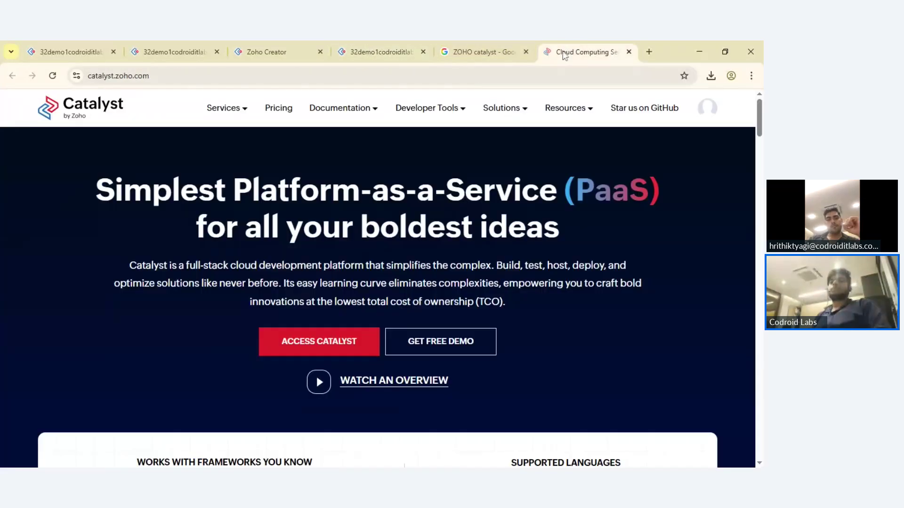
# Review the Catalyst introduction again together with the frameworks and supported languages it lists
pyautogui.scroll(8, 499, 203)
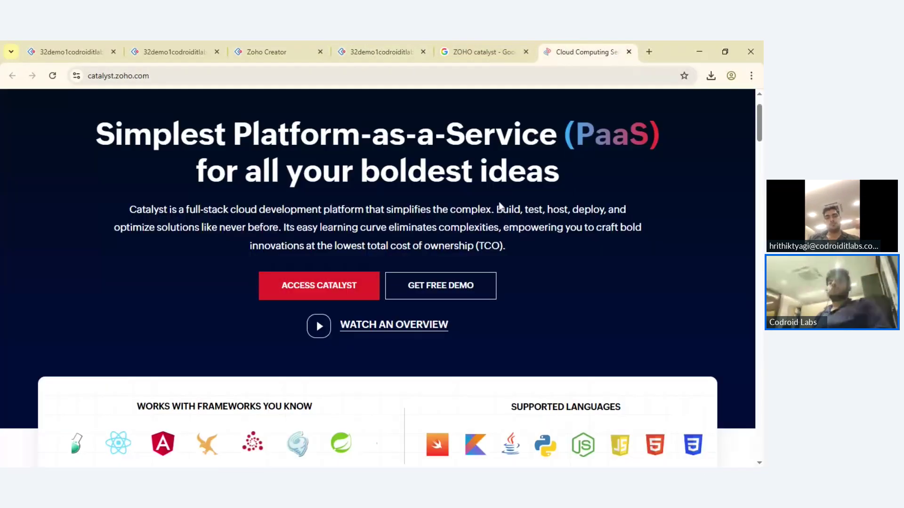
pyautogui.scroll(-5, 499, 206)
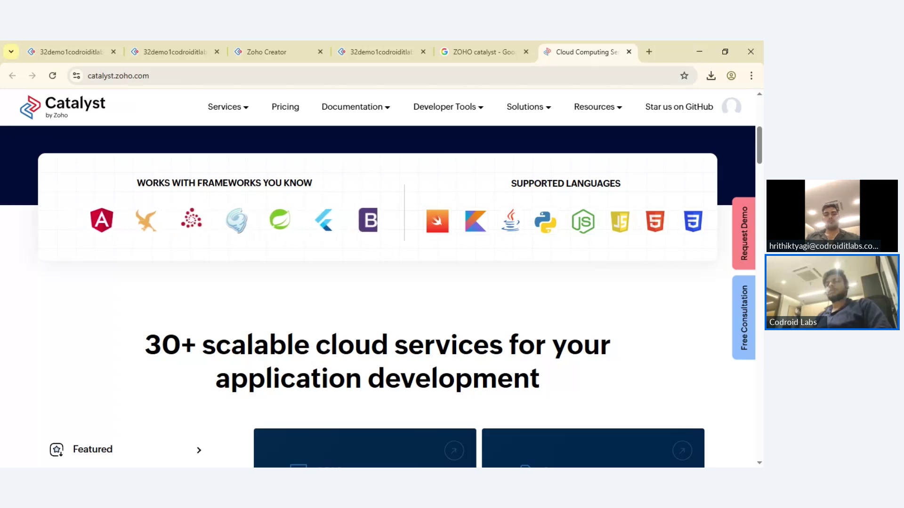
pyautogui.scroll(5, 315, 318)
pyautogui.scroll(-4, 617, 201)
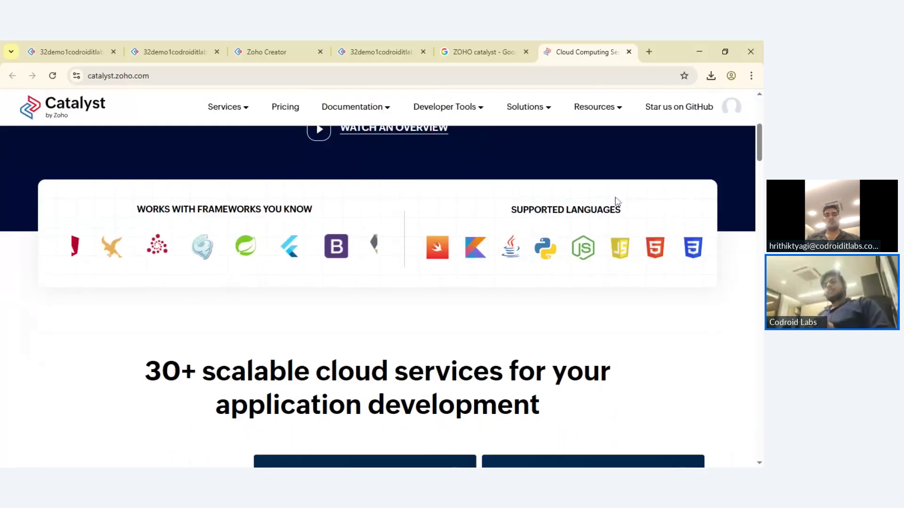
pyautogui.scroll(-4, 617, 201)
pyautogui.scroll(3, 615, 200)
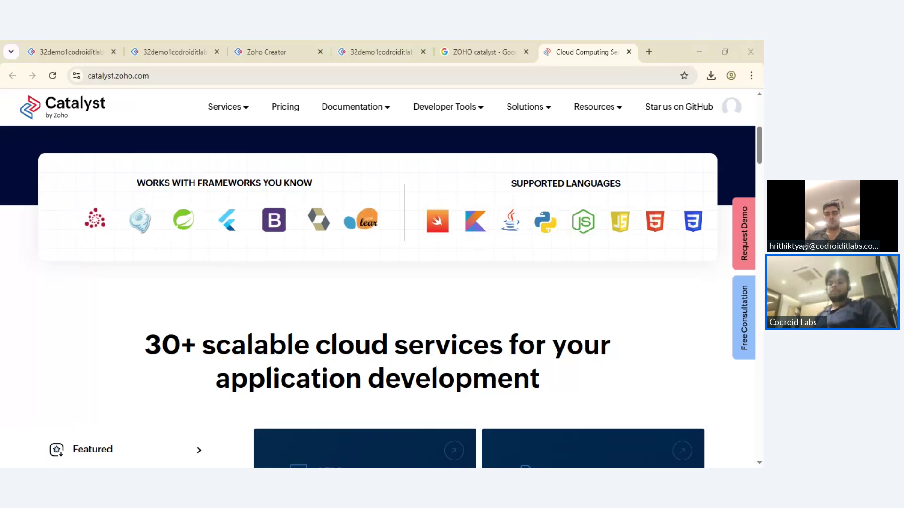
pyautogui.scroll(5, 573, 361)
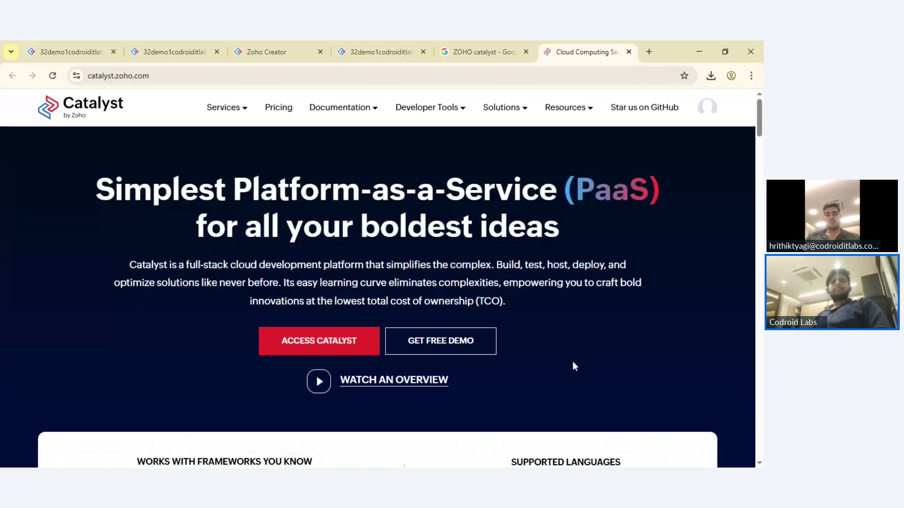
pyautogui.scroll(-5, 574, 367)
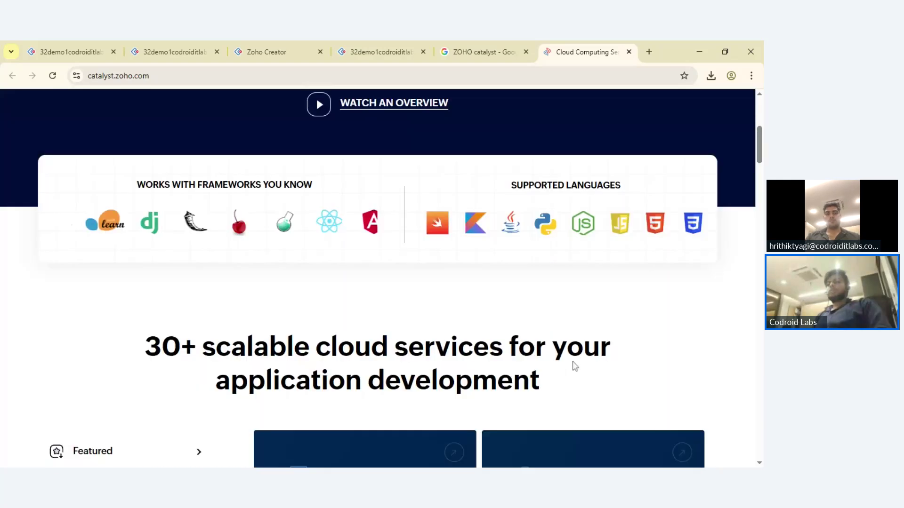
pyautogui.scroll(5, 574, 366)
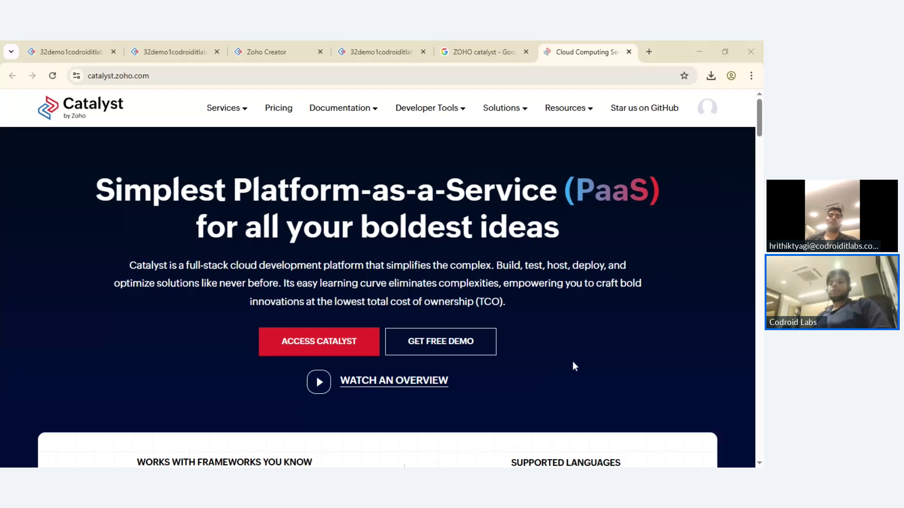